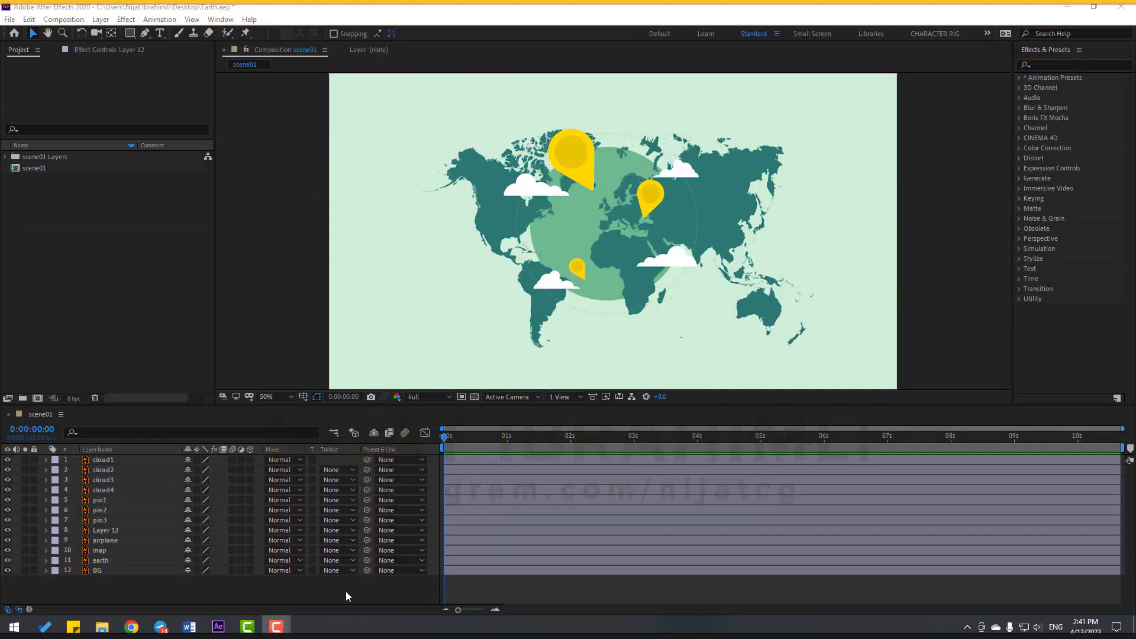
Lock the BG layer and hide the four cloud layers, cloud1 to cloud4
left_click(98, 570)
left_click(34, 570)
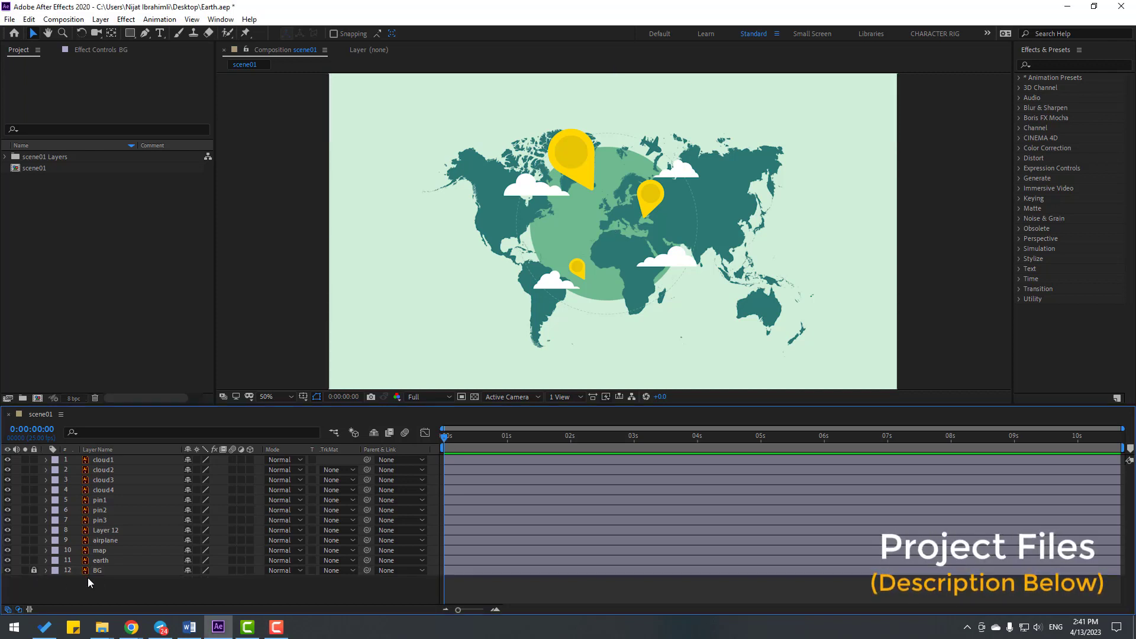
left_click(101, 461)
left_click(103, 470, "ctrl")
left_click(103, 480, "ctrl")
left_click(102, 490, "ctrl")
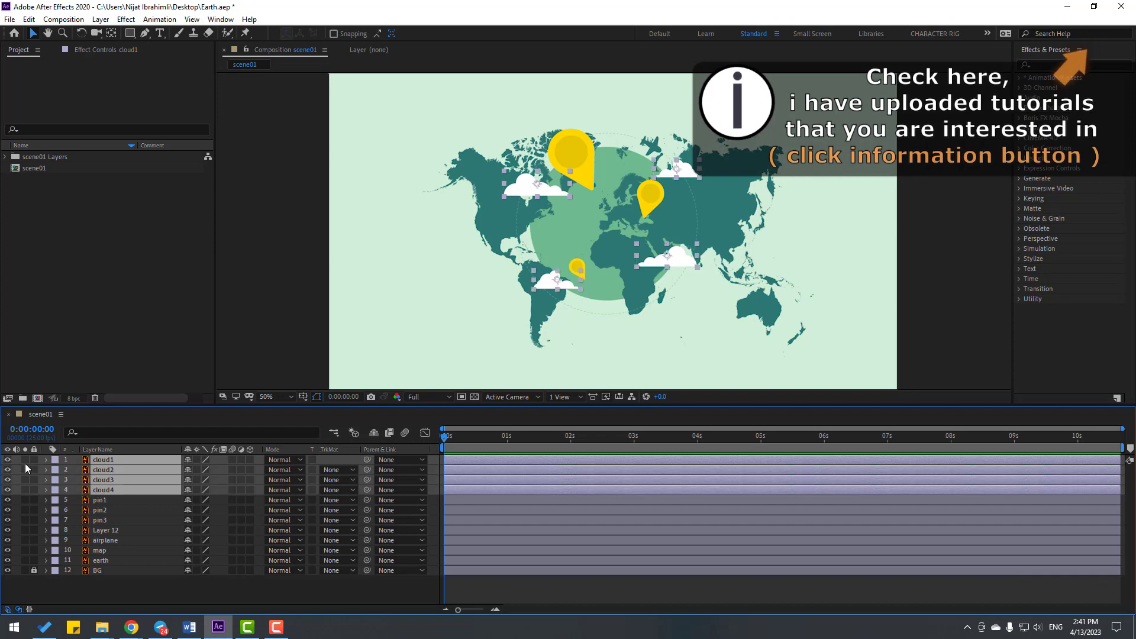
left_click_drag(7, 459, 8, 490)
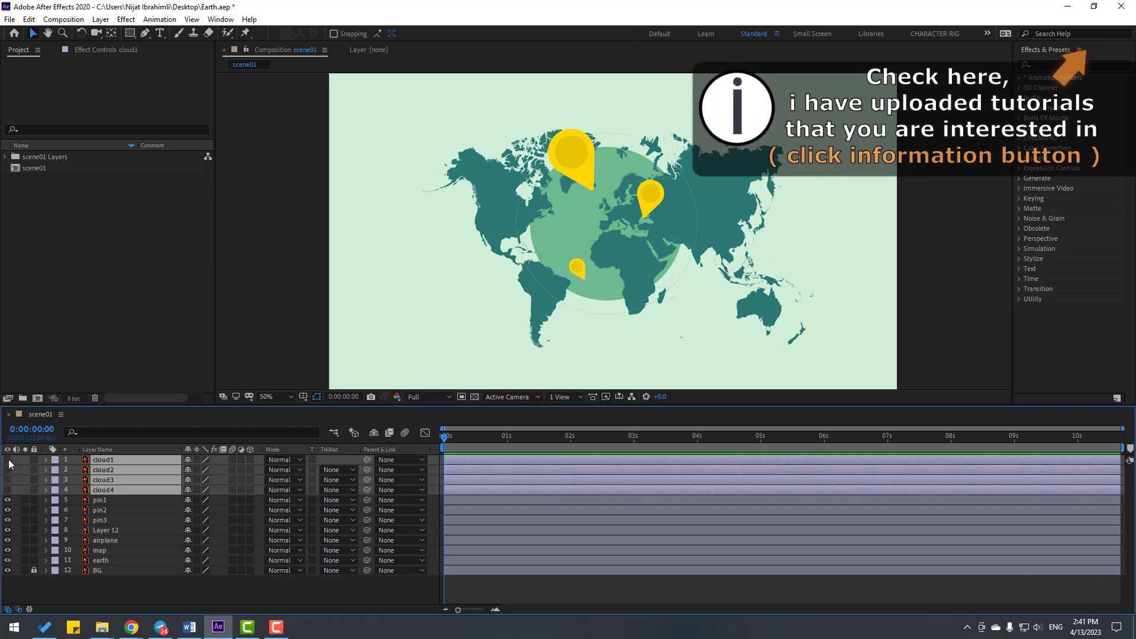
Hide the three pin layers, pin1 to pin3
left_click(105, 501)
left_click(111, 510, "ctrl")
left_click(105, 520, "ctrl")
left_click_drag(7, 500, 8, 520)
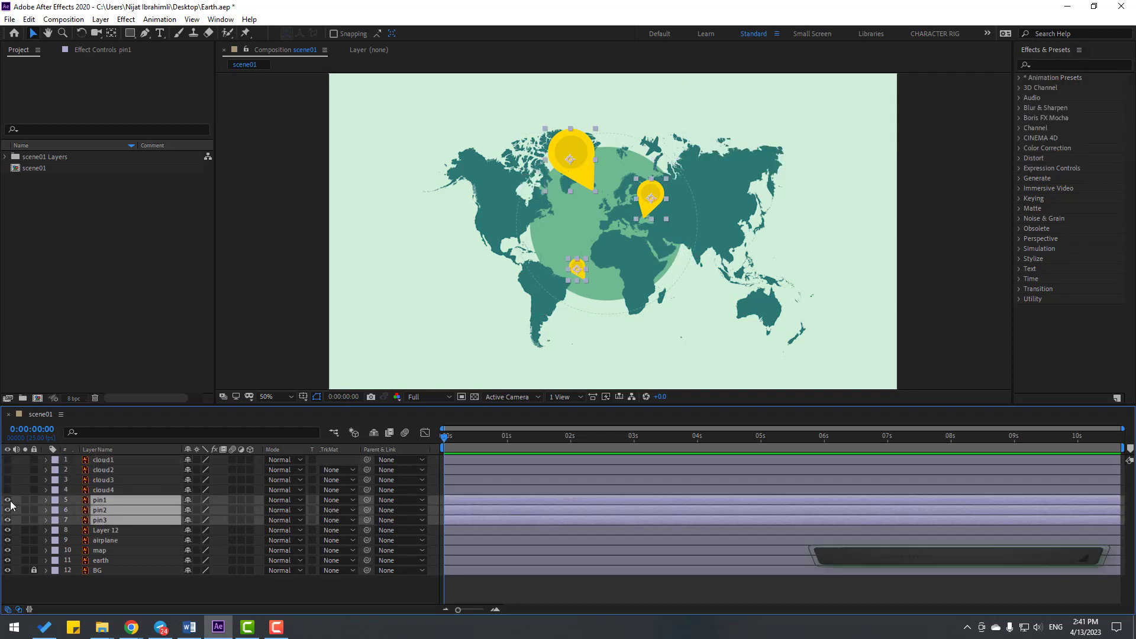
left_click(81, 595)
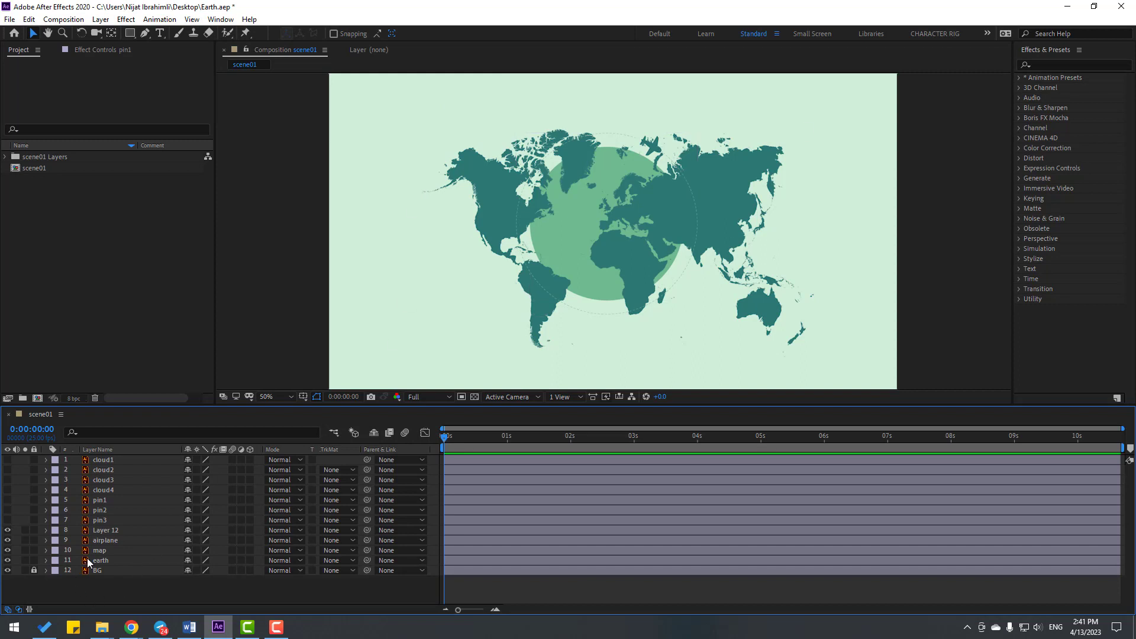
Hide Layer 12, the thin circle around the globe, and delete the airplane layer
left_click(105, 530)
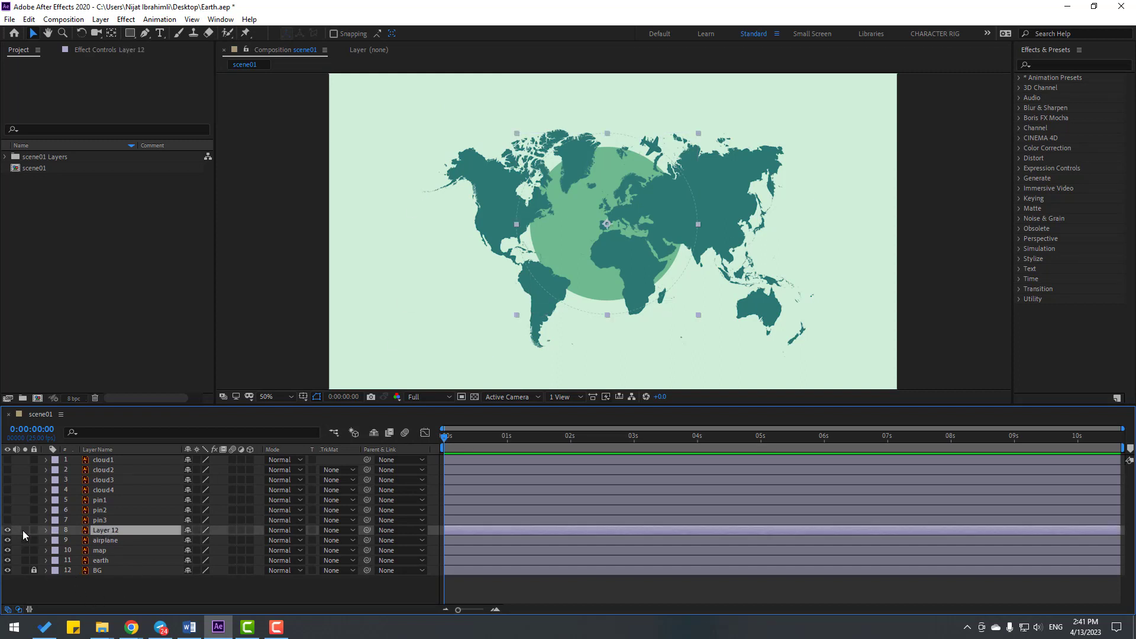
left_click(25, 530)
left_click(25, 530)
left_click(8, 530)
left_click(106, 541)
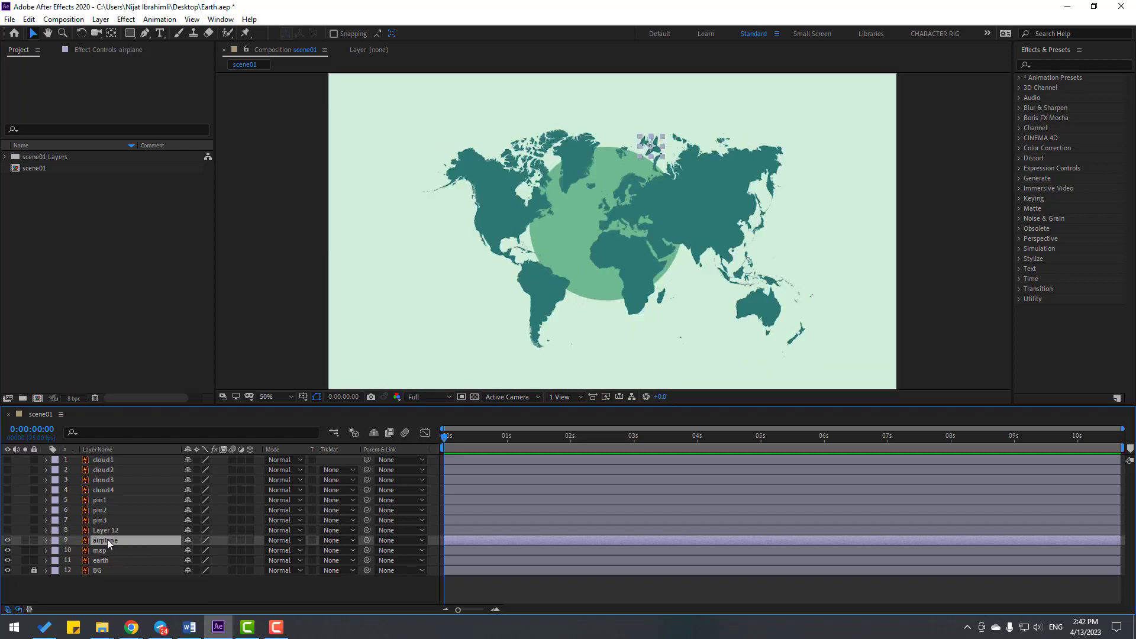
key("Delete")
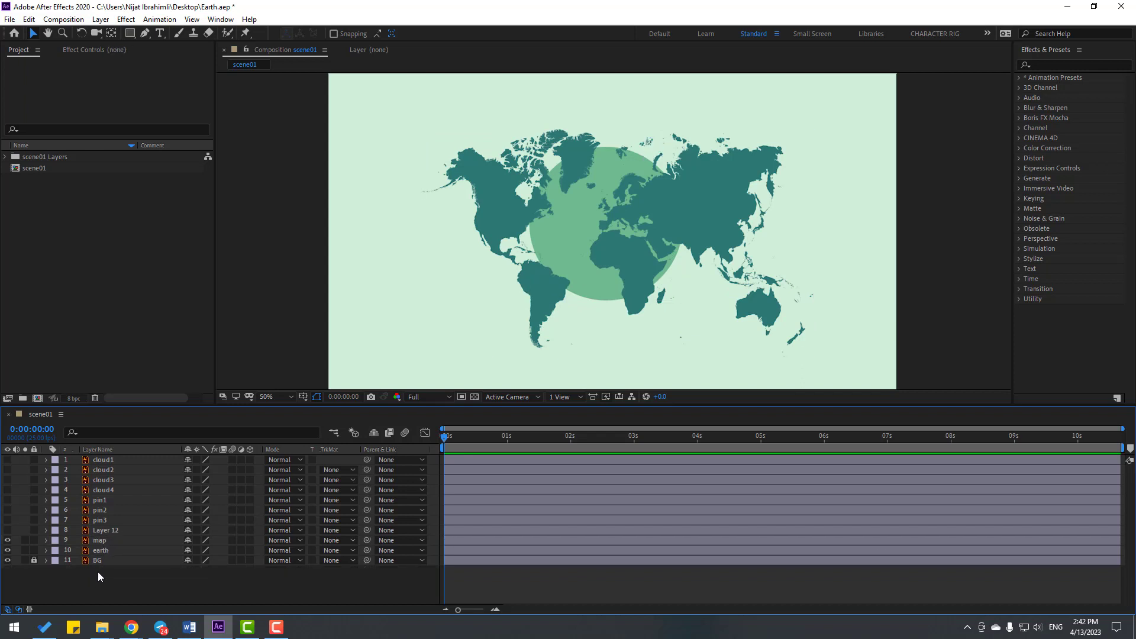
Duplicate the earth layer and place the map layer directly beneath the duplicate
left_click(104, 553)
left_click(103, 553)
key("ctrl+d")
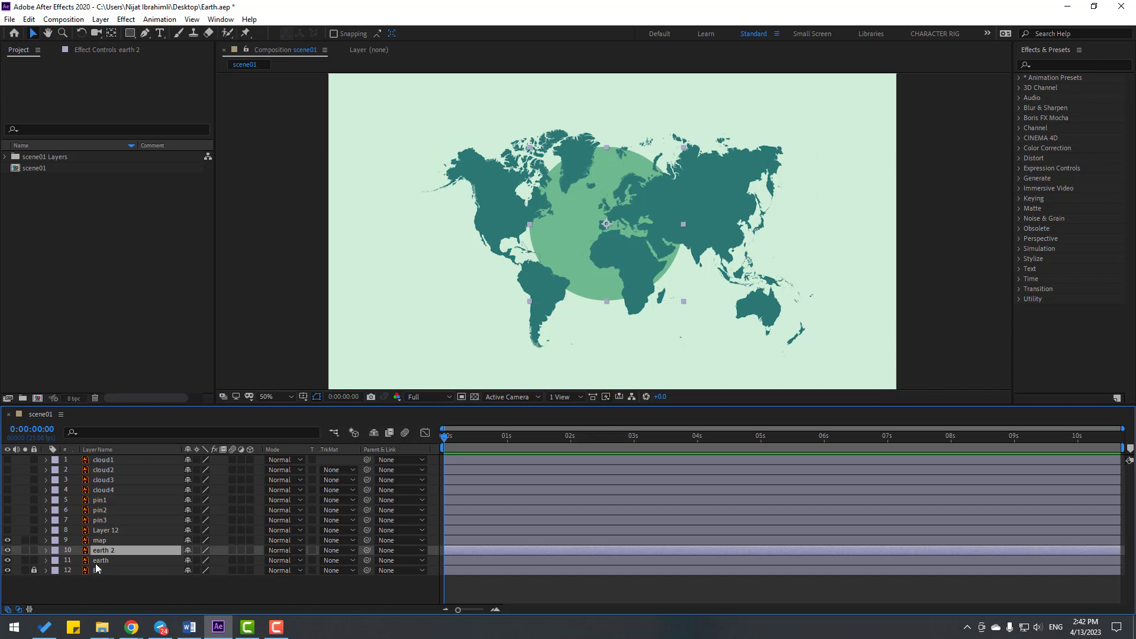
left_click(93, 539)
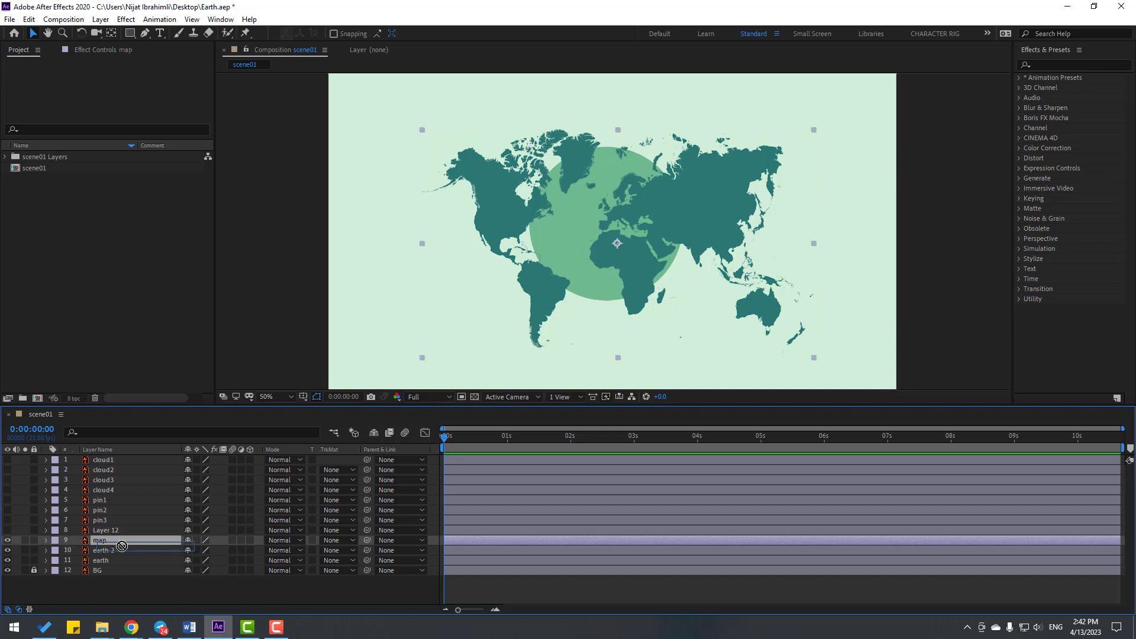
left_click_drag(122, 544, 95, 556)
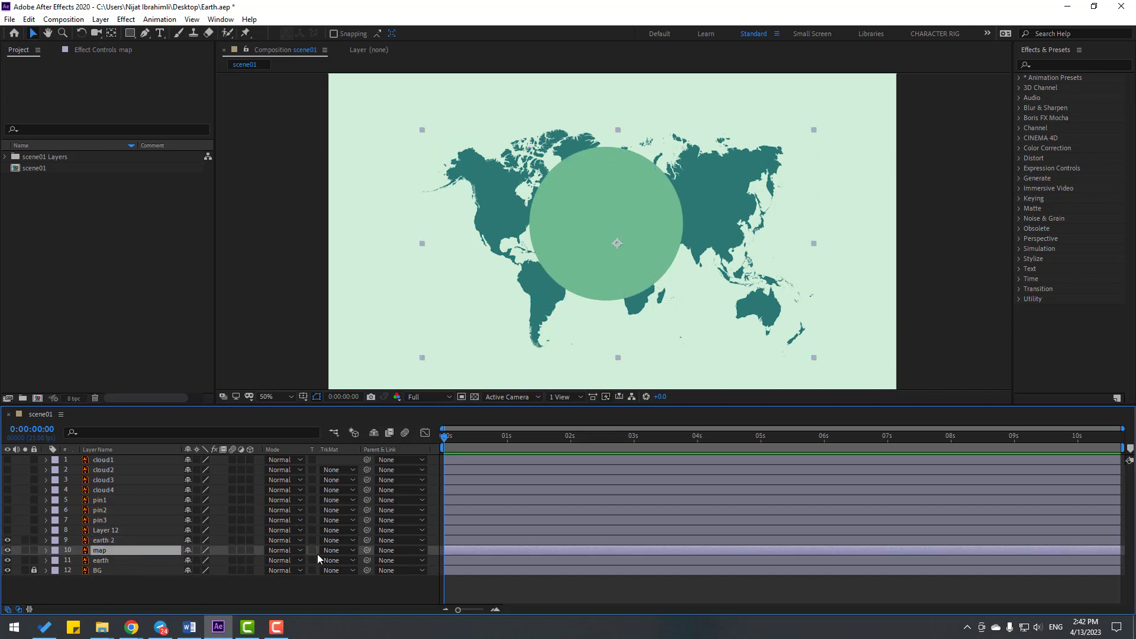
Set the map layer's track matte to Alpha Matte "earth 2"
left_click(339, 550)
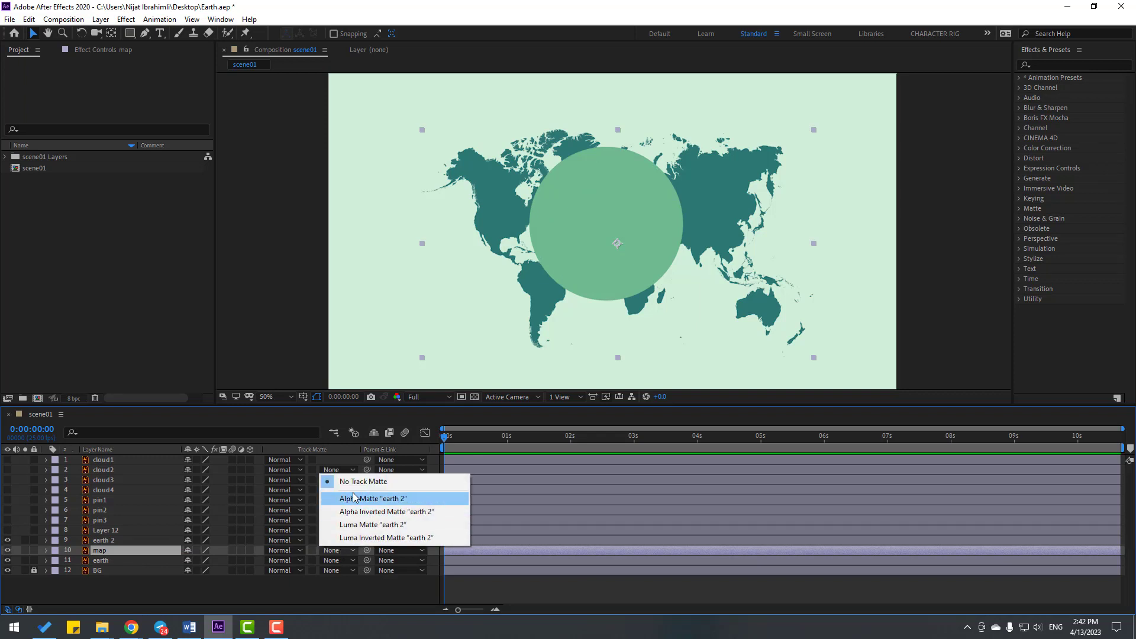
left_click(399, 500)
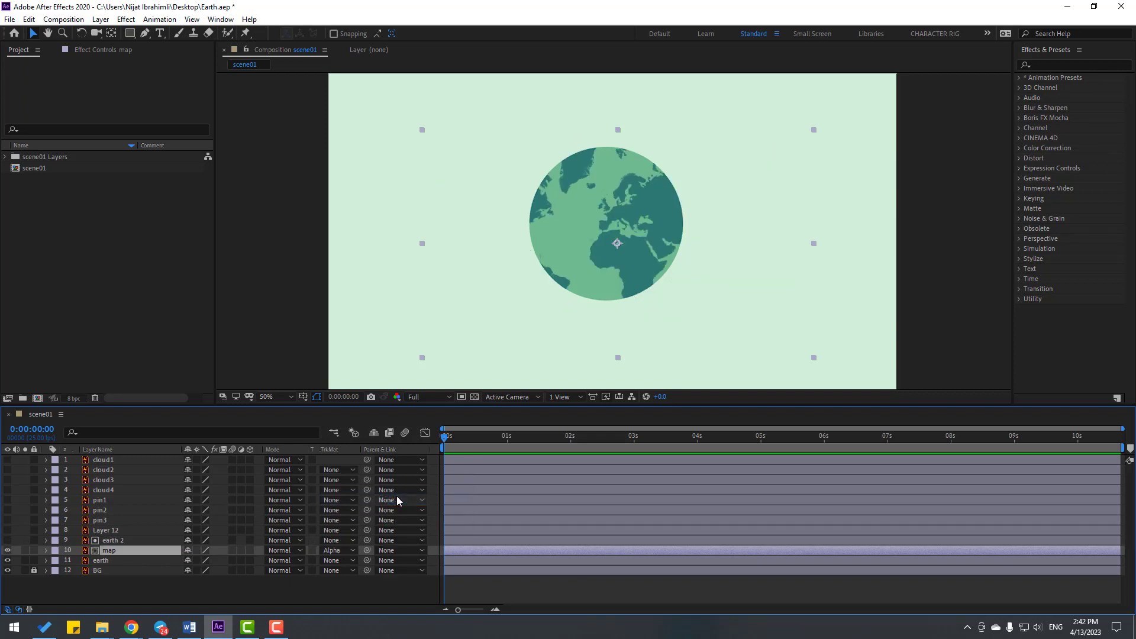
left_click(139, 588)
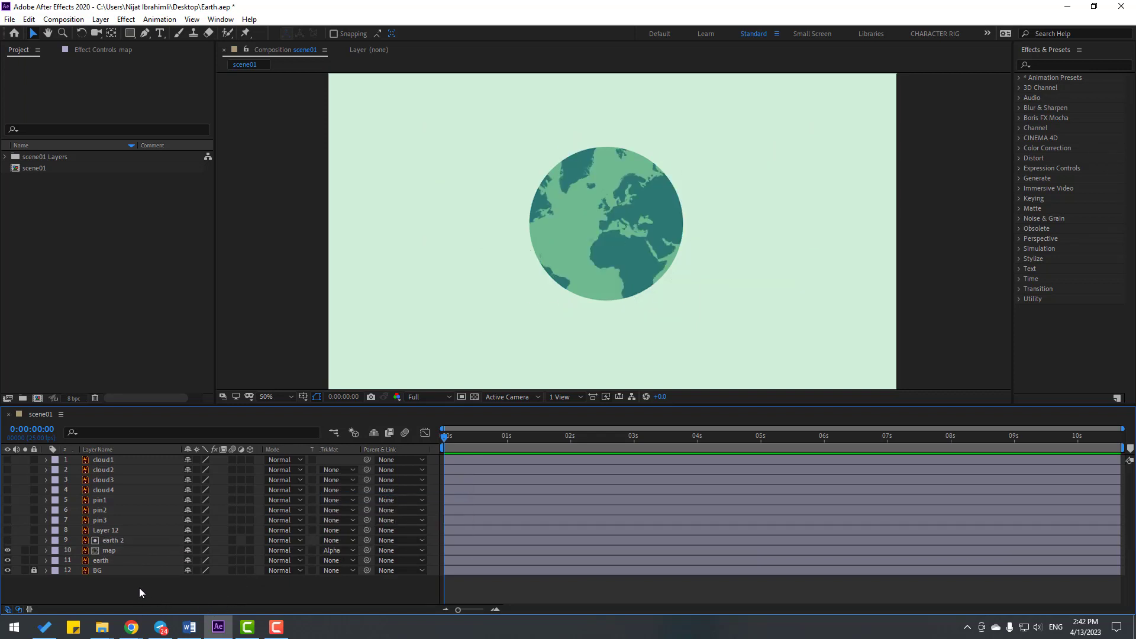
Try moving the map sideways inside the globe to test the matte
left_click(327, 546)
mouse_move(644, 237)
left_mouse_down()
mouse_move(662, 248)
mouse_move(601, 235)
mouse_move(698, 235)
mouse_move(699, 257)
mouse_move(722, 246)
mouse_move(601, 247)
mouse_move(559, 227)
mouse_move(666, 243)
left_mouse_up()
left_click(154, 590)
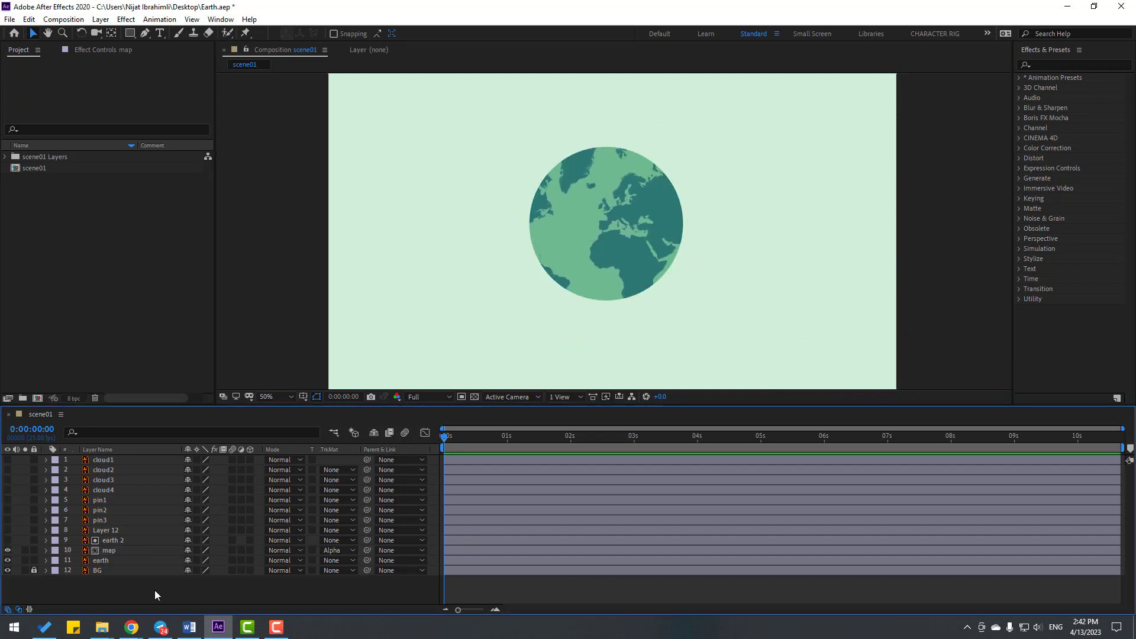
Parent the earth 2 and map layers to the earth layer and test the link by moving the earth
left_click(122, 539)
left_click(261, 552, "ctrl")
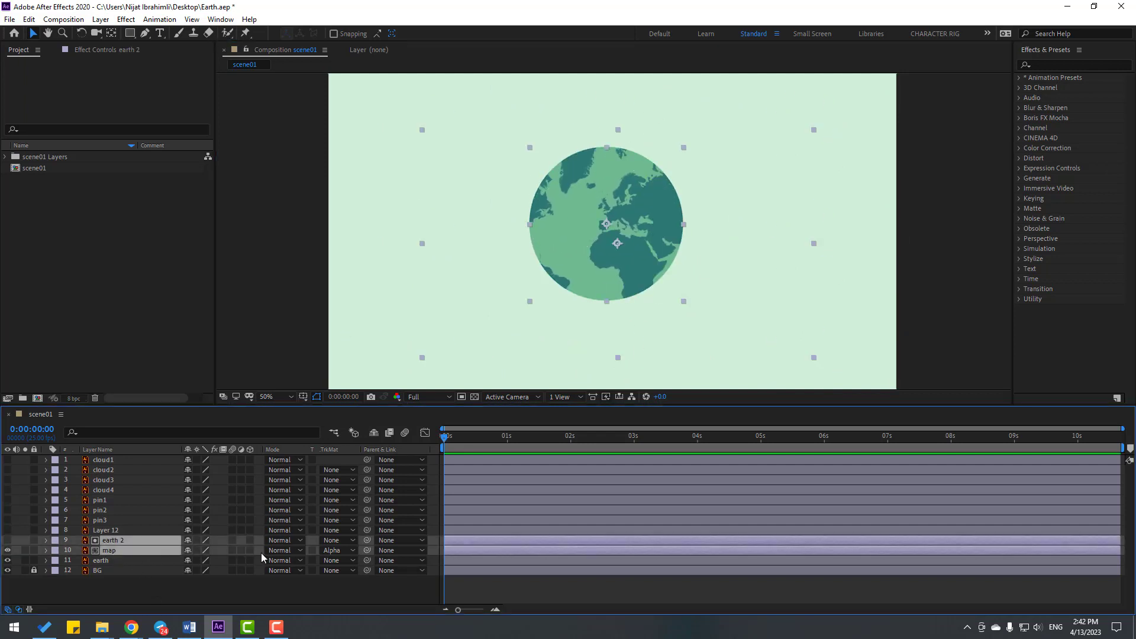
left_click_drag(135, 550, 113, 560)
left_click(103, 562)
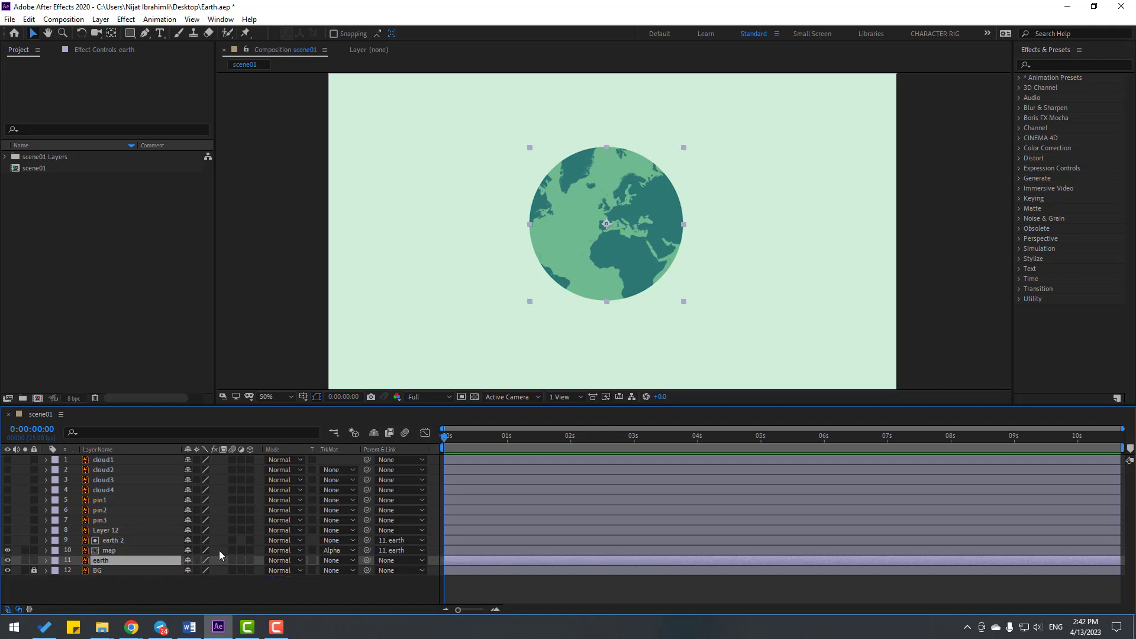
mouse_move(563, 229)
left_mouse_down()
mouse_move(548, 247)
mouse_move(617, 210)
mouse_move(624, 281)
mouse_move(577, 260)
mouse_move(565, 241)
left_mouse_up()
Show the Title/Action Safe guides and move the earth to the centre of the composition
left_click(303, 396)
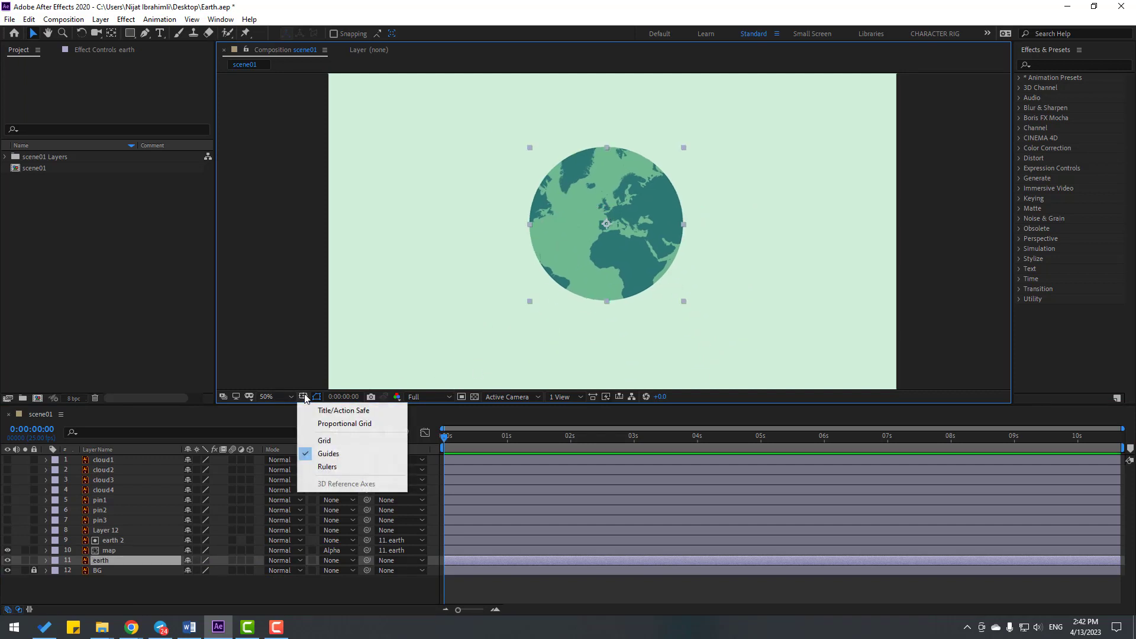
left_click(371, 416)
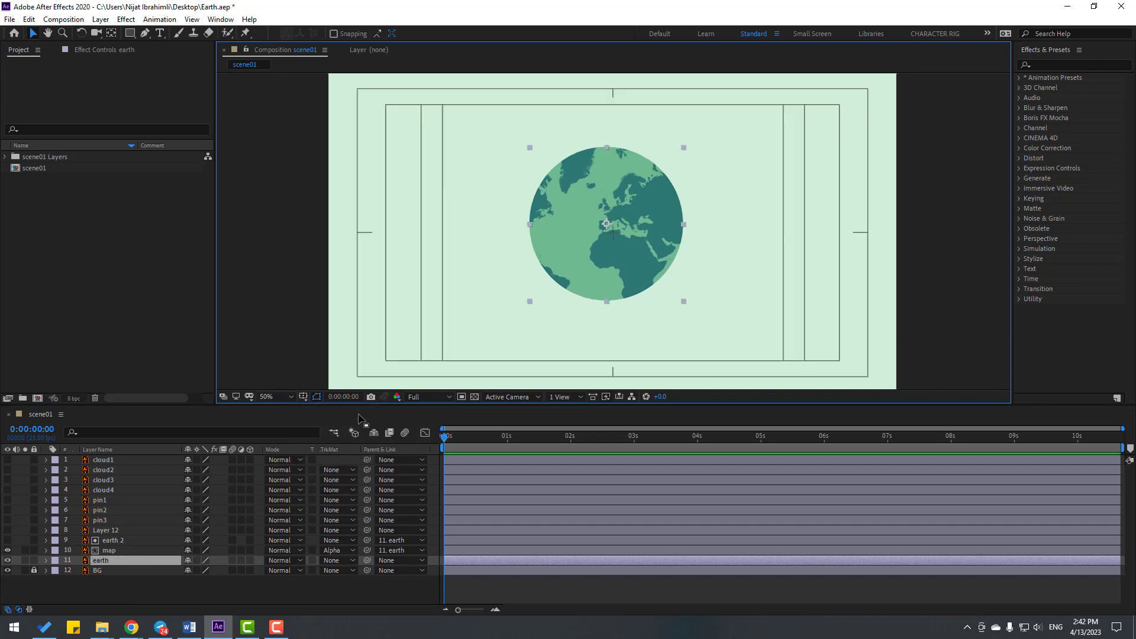
key("period")
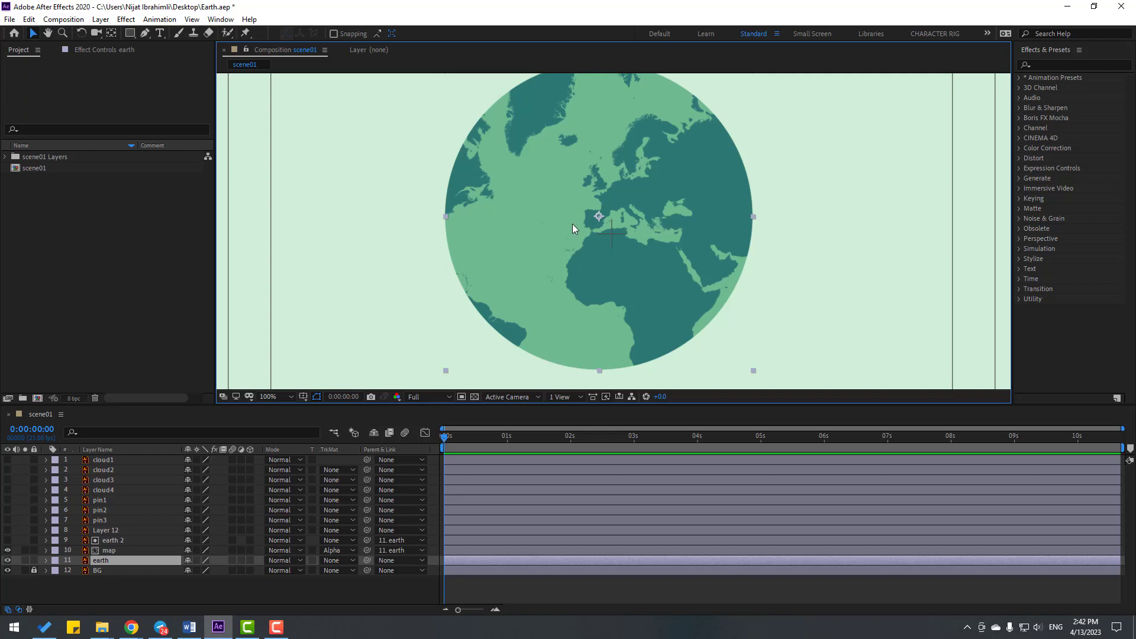
key("comma")
left_click_drag(588, 217, 589, 226)
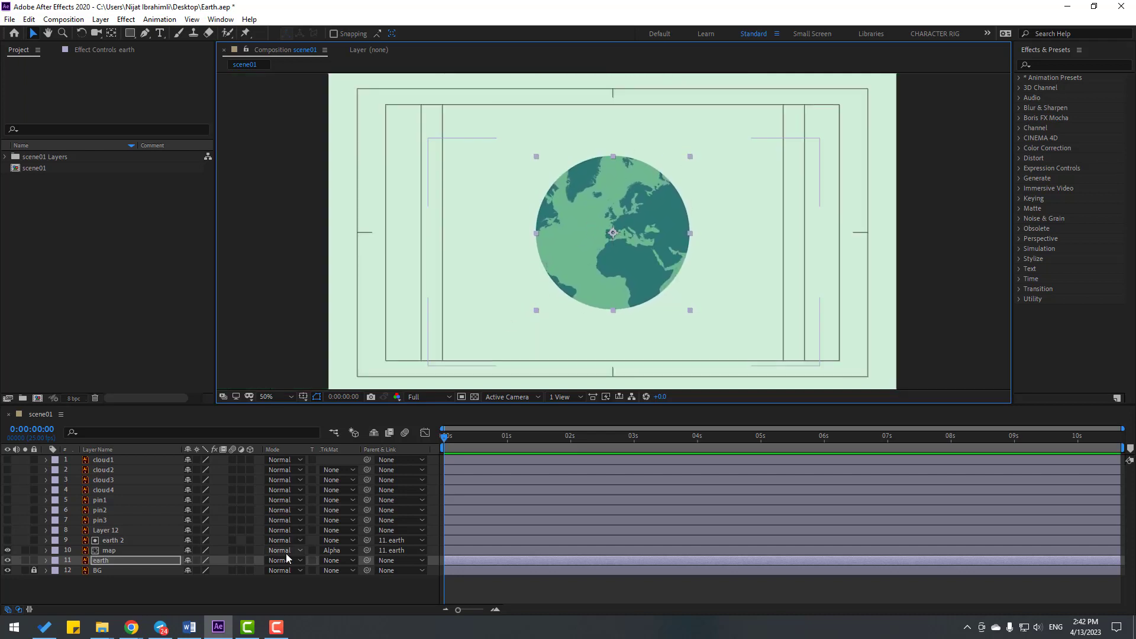
Enable Position keyframing on the earth layer at 0:00:00:00 and set its Y position to 1355, below the frame
key("p")
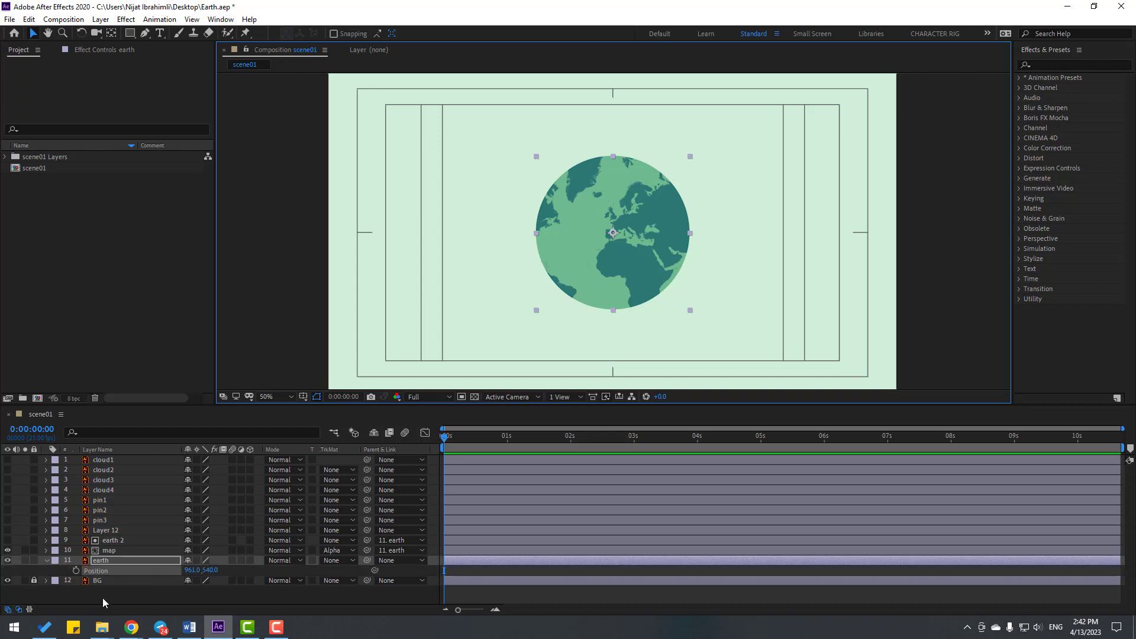
left_click(77, 570)
left_click_drag(214, 575, 699, 553)
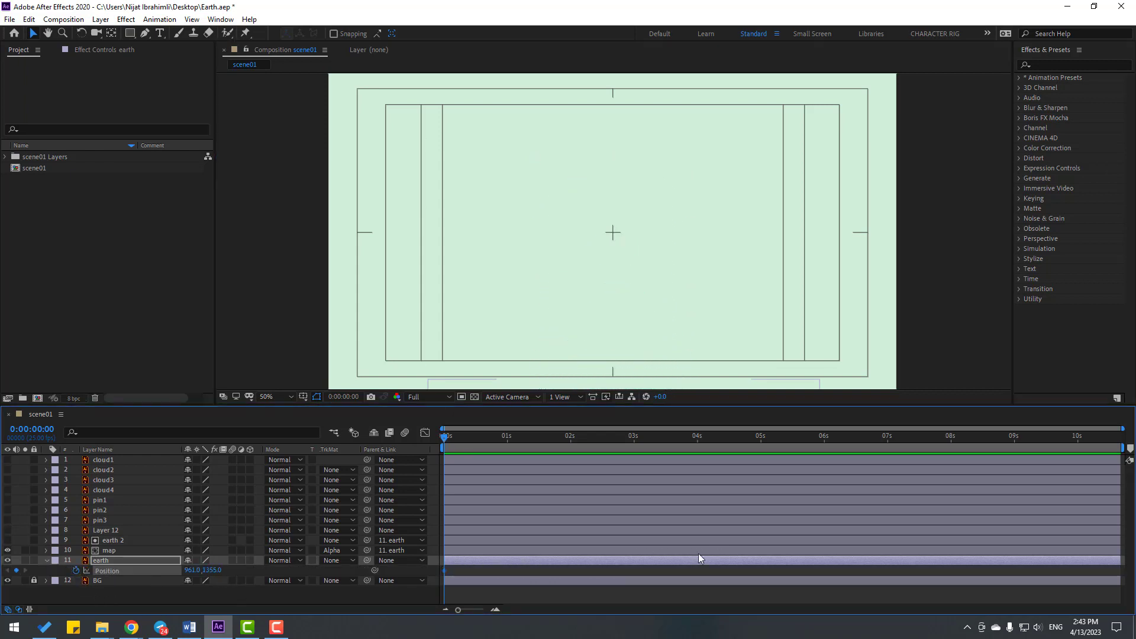
Go forward 10 frames and set the earth's Y position to 365, above the frame's centre
left_click(343, 398)
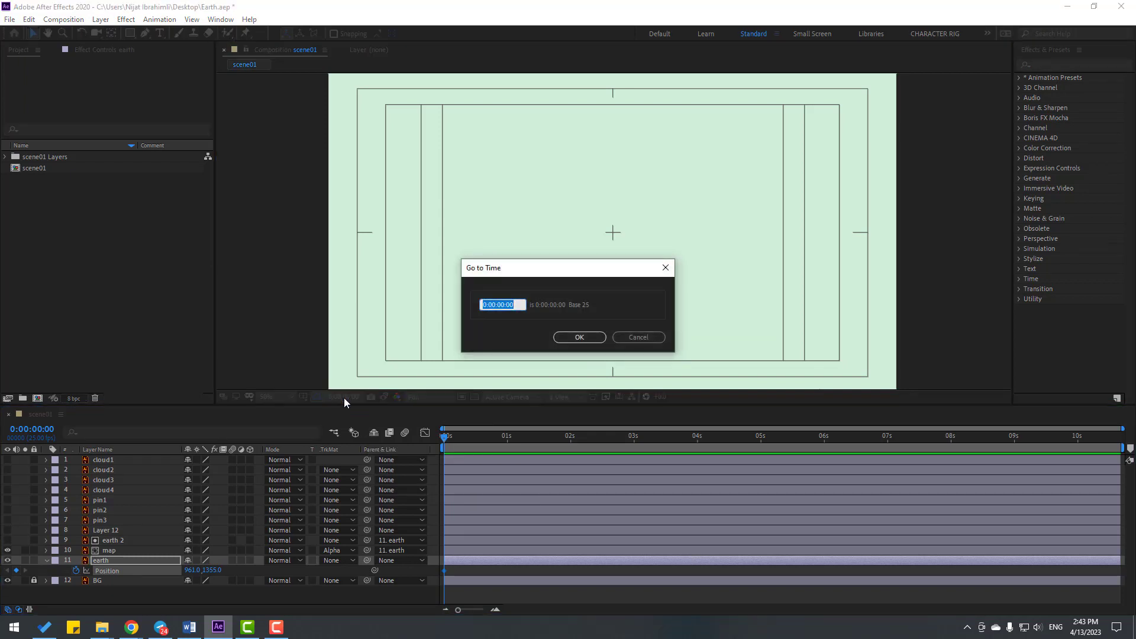
type("+")
type("10")
left_click(580, 338)
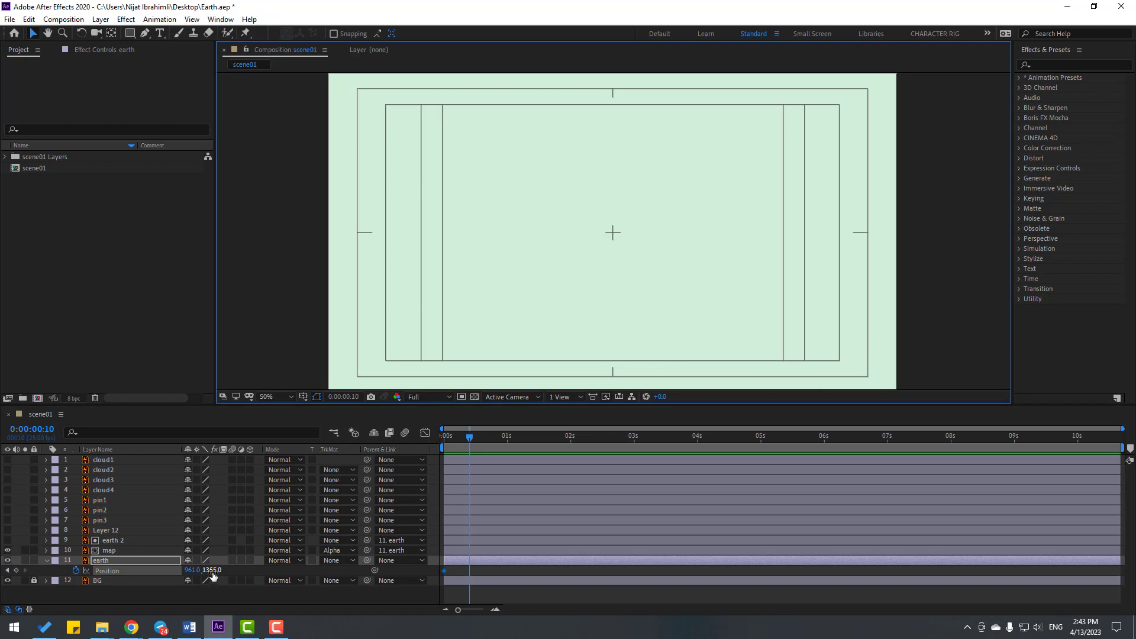
left_click_drag(213, 576, 152, 576)
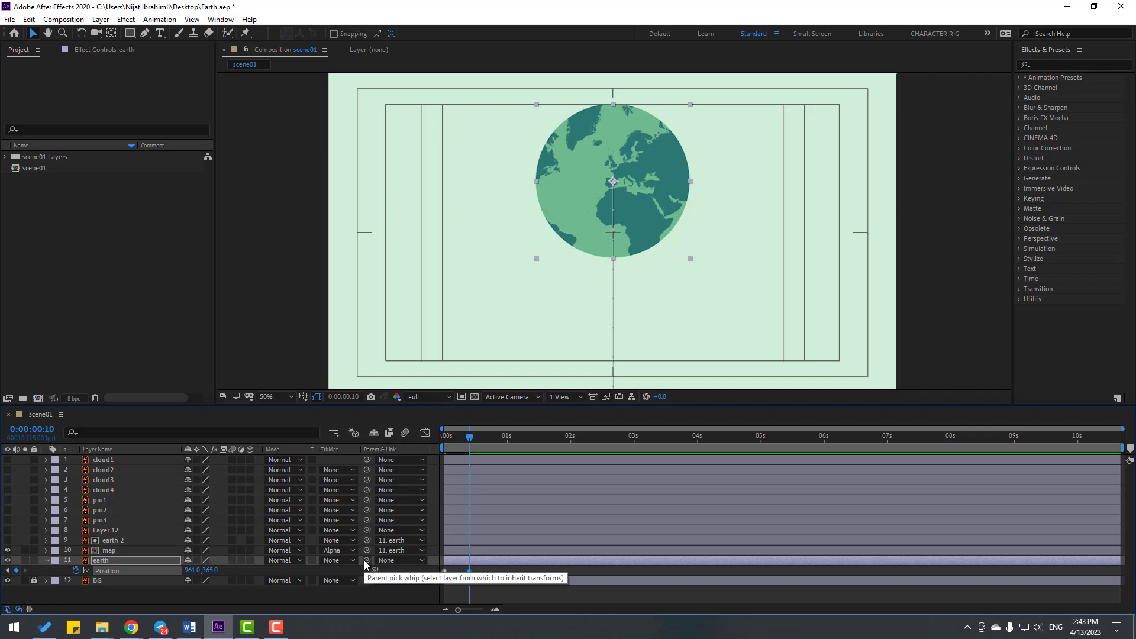
Add bounce keyframes to the earth's Position, with Y 708 at 0:00:00:20 and Y 450 at 0:00:01:05
key("shift+Page_Down")
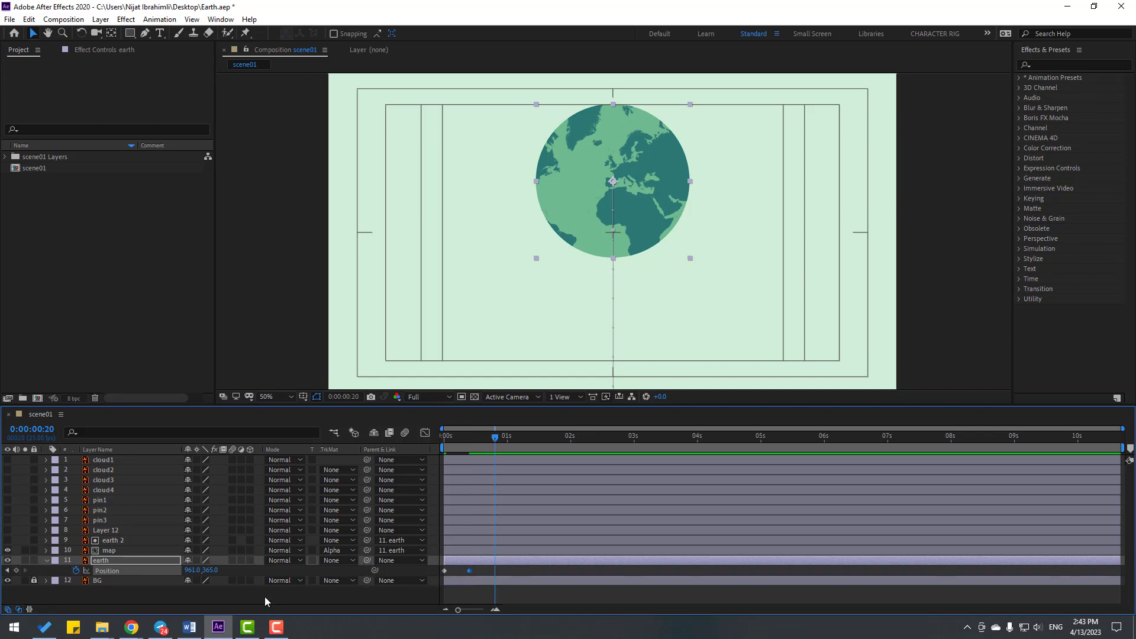
left_click_drag(206, 570, 401, 578)
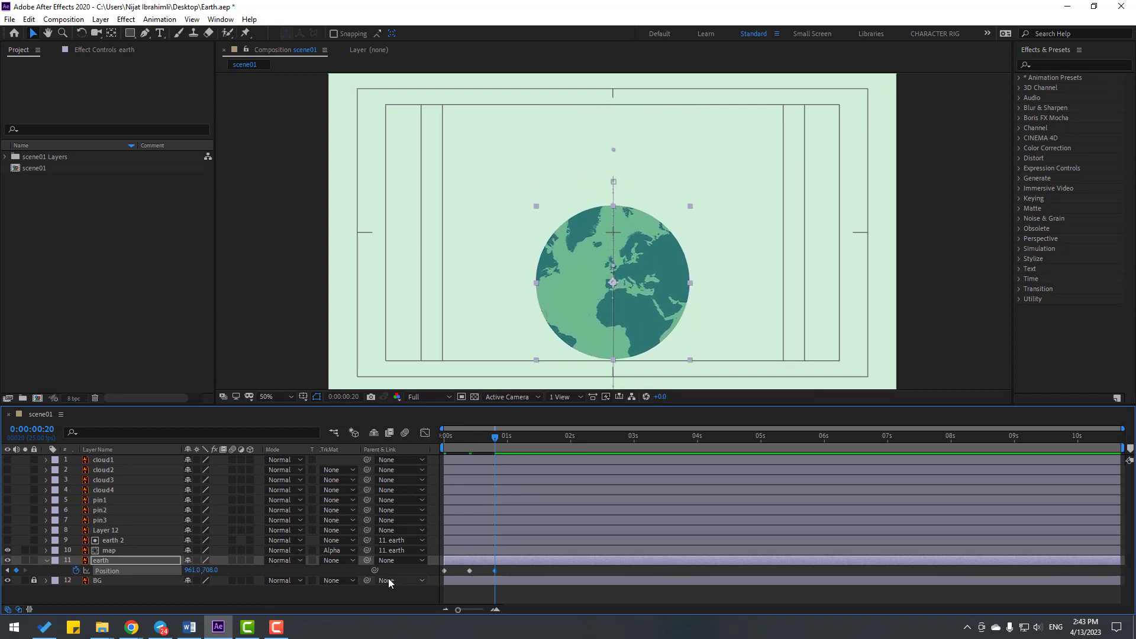
left_click_drag(213, 574, 65, 585)
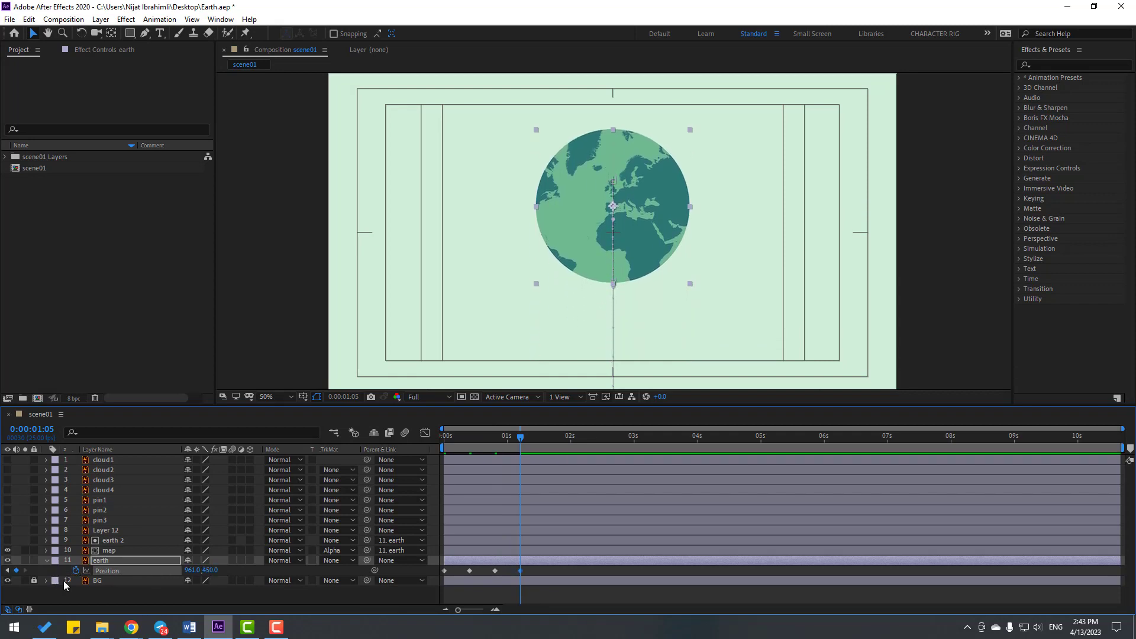
Continue the earth's diminishing bounce with Position keyframes every 10 frames from 0:00:01:15, ending at Y 541 at 0:00:02:20
left_click_drag(212, 574, 321, 569)
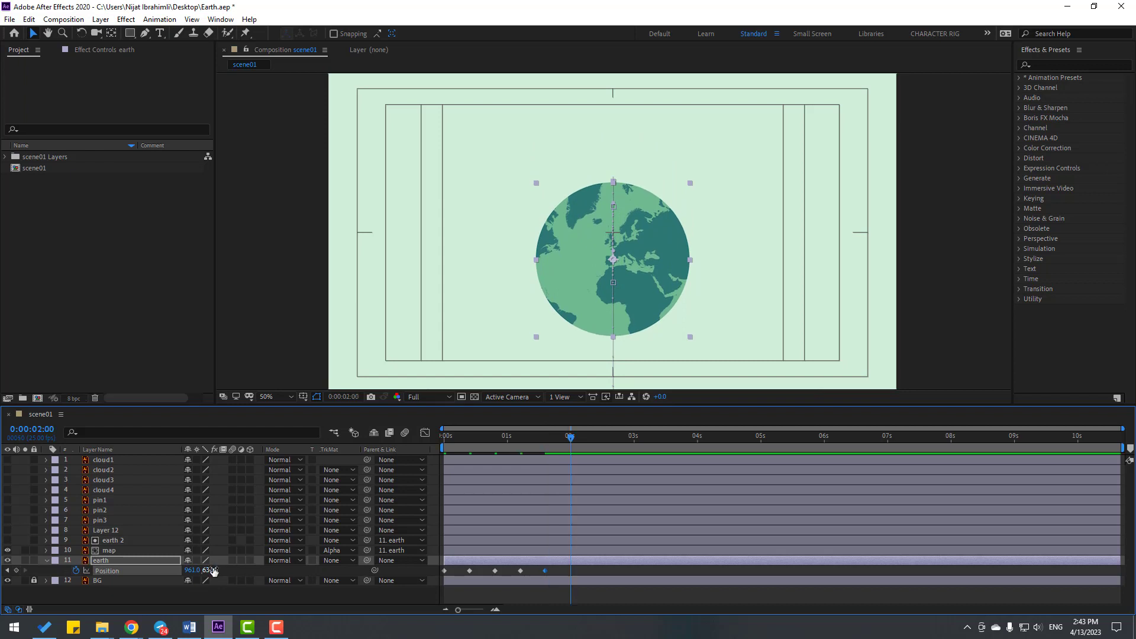
left_click_drag(213, 569, 184, 575)
key("shift+Page_Down")
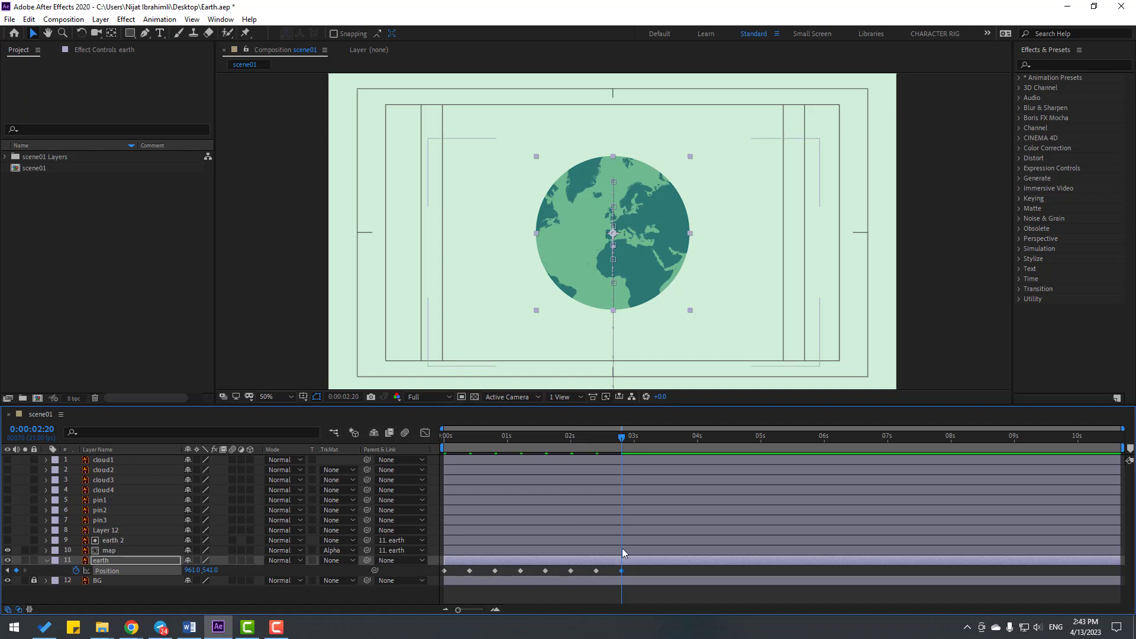
Apply Easy Ease to all of the earth's Position keyframes and preview the bounce
left_click_drag(642, 570, 446, 577)
right_click(446, 571)
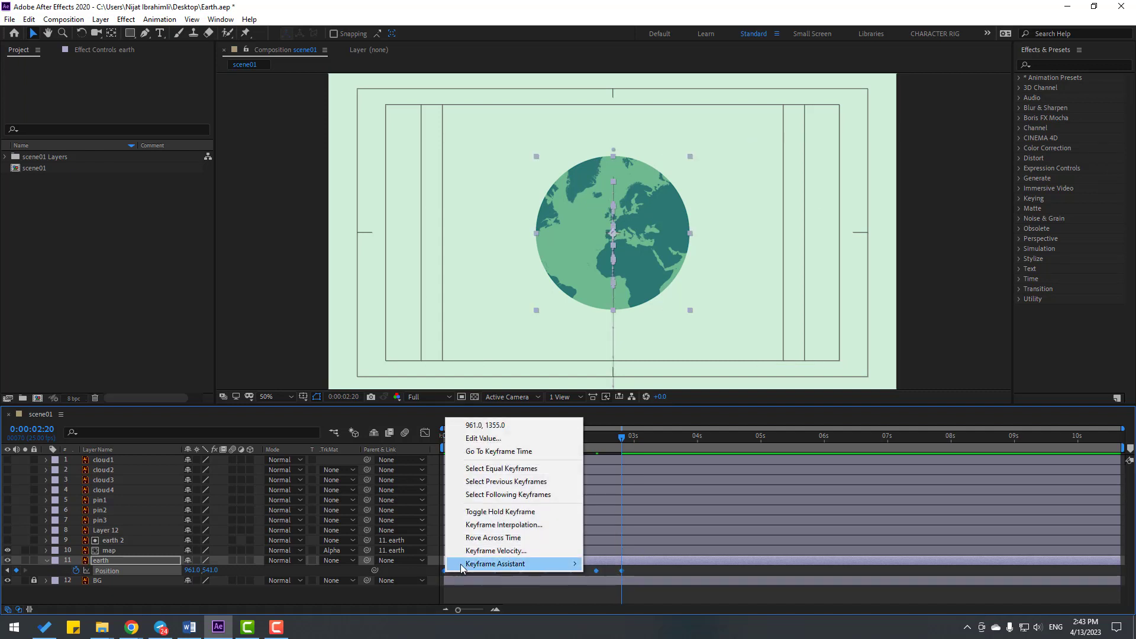
mouse_move(572, 565)
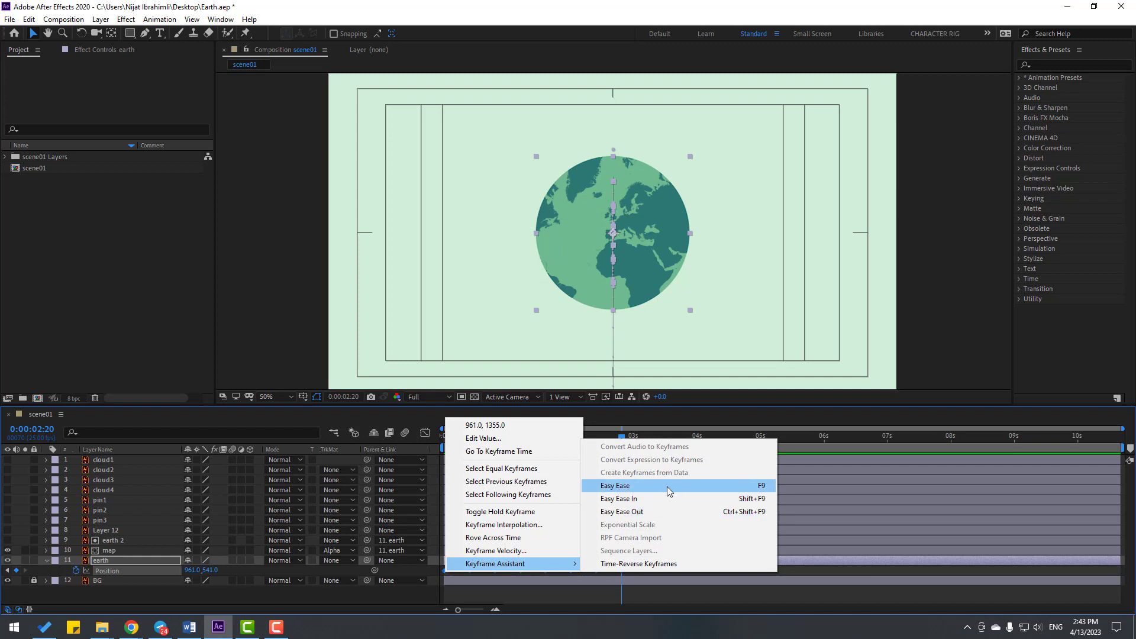
left_click(762, 487)
key("space")
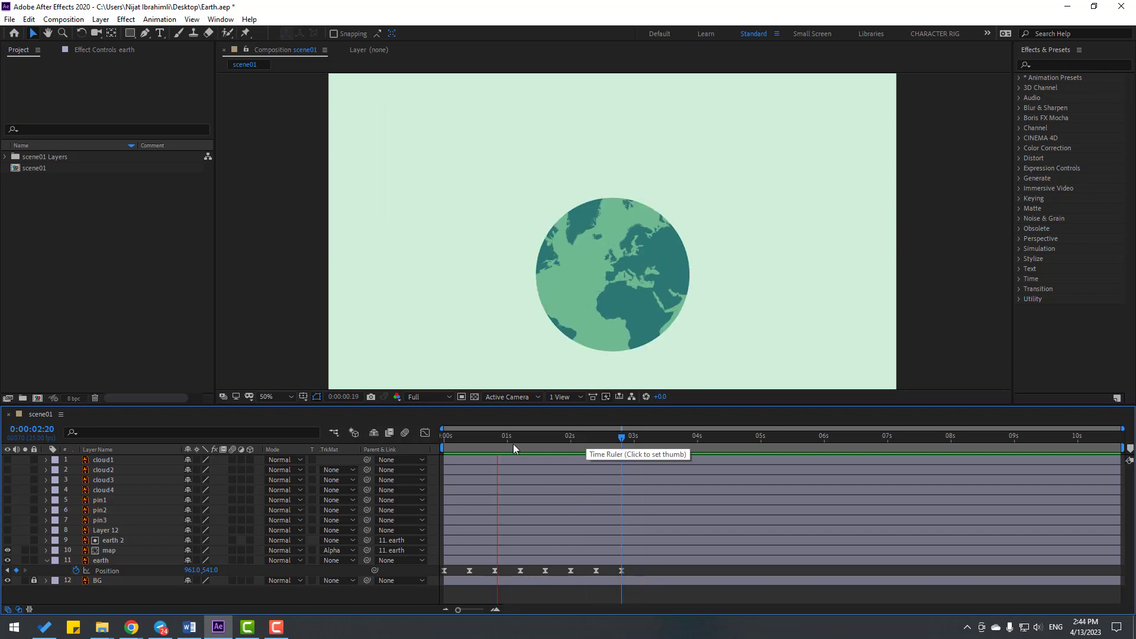
left_click_drag(513, 444, 465, 439)
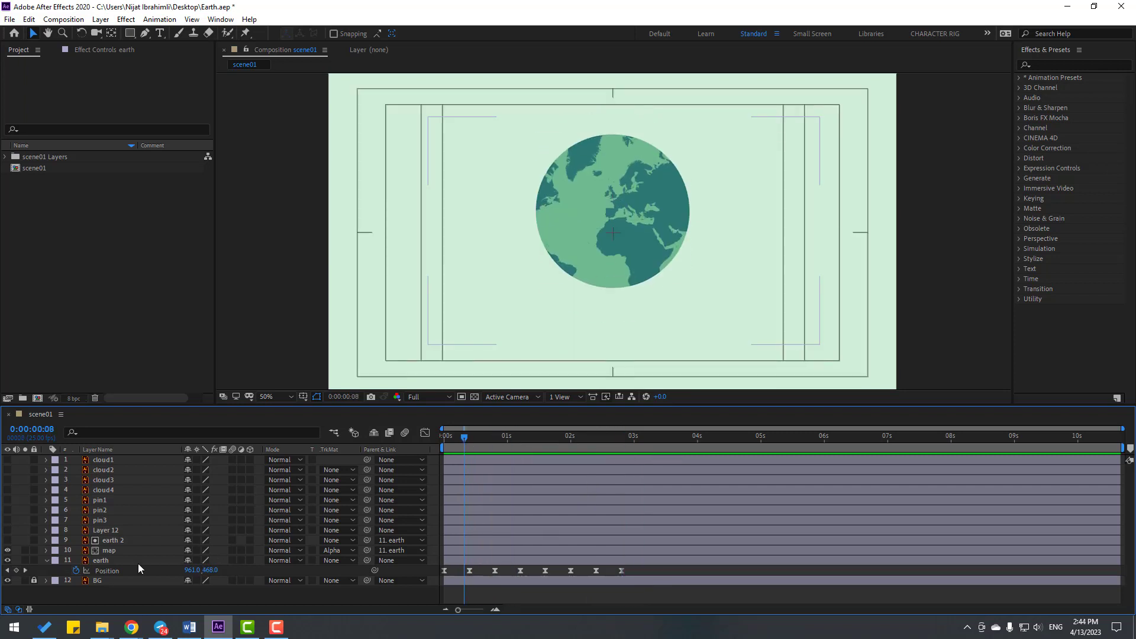
Animate the map layer's Position with keyframes at Y 583.1 on 0:00:00:00 and Y 187.1 on 0:00:00:10
left_click(109, 552)
key("p")
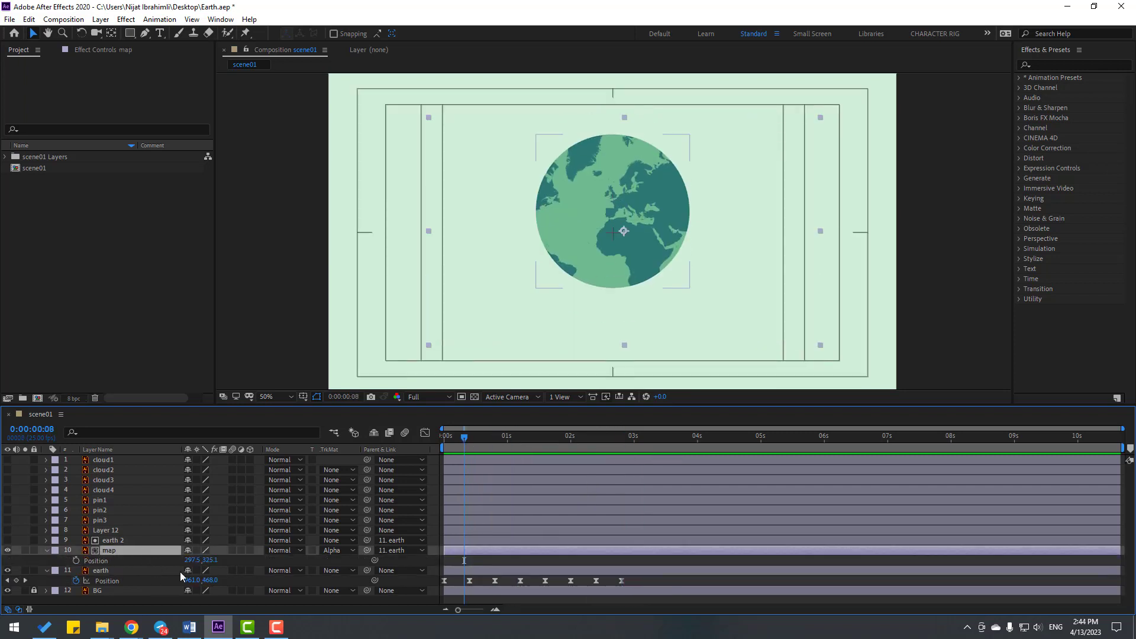
left_click_drag(212, 563, 390, 532)
left_click_drag(470, 438, 444, 438)
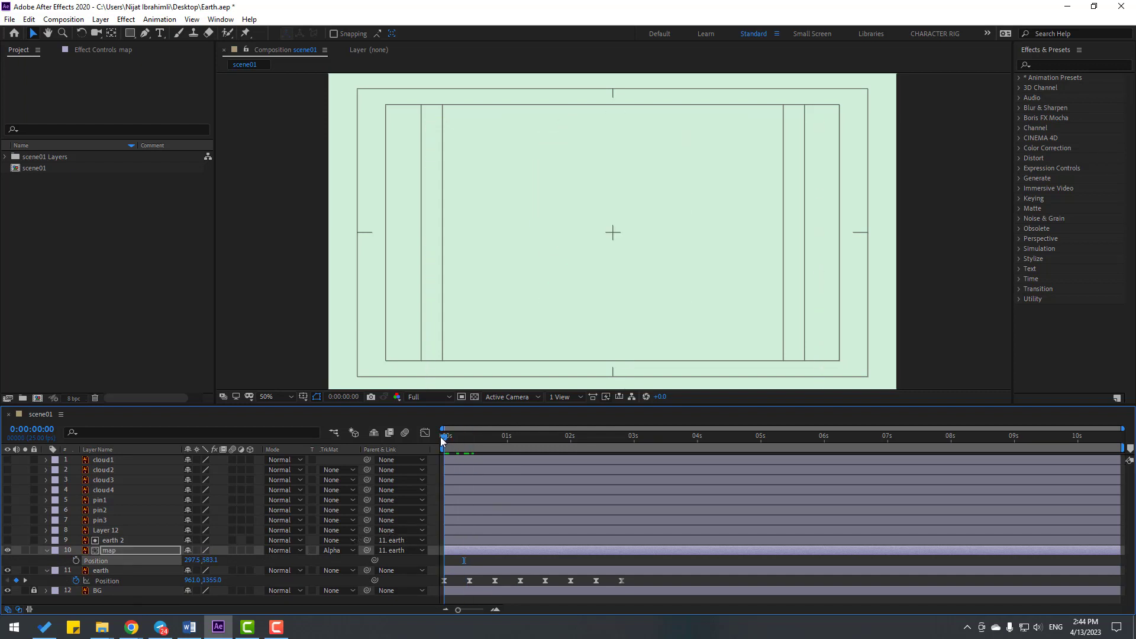
left_click(76, 562)
mouse_move(469, 436)
left_mouse_down()
mouse_move(494, 437)
mouse_move(447, 438)
mouse_move(469, 438)
left_mouse_up()
left_click_drag(207, 565, 94, 566)
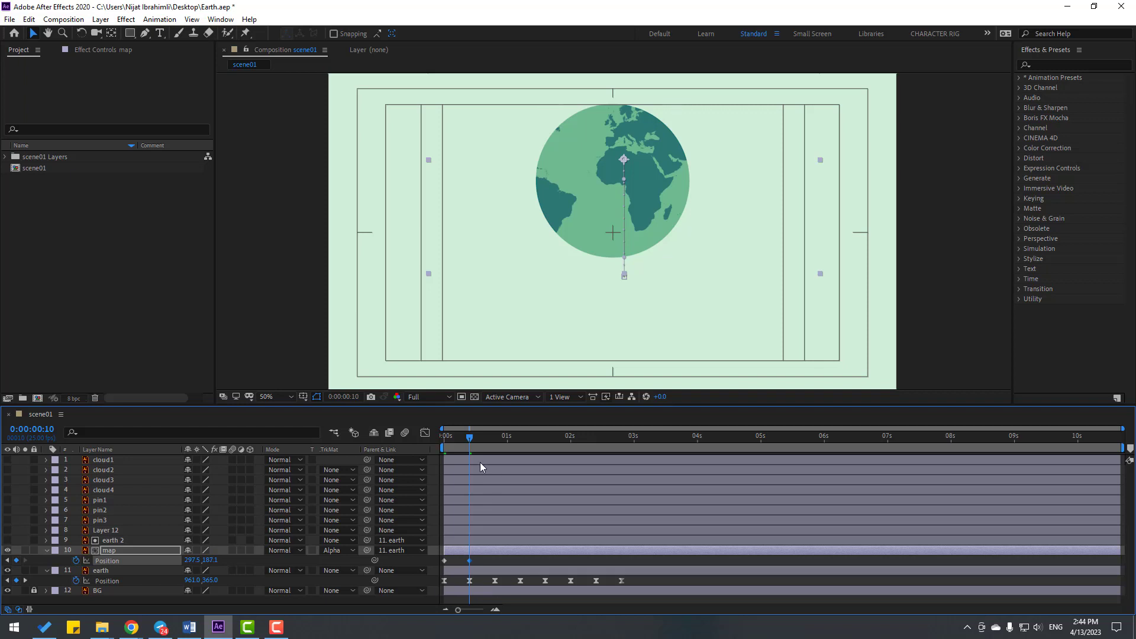
Continue the map's diminishing bounce with Position keyframes every 10 frames, from Y 302.1 at 0:00:00:20 to Y 253.1 at 0:00:02:20
key("k")
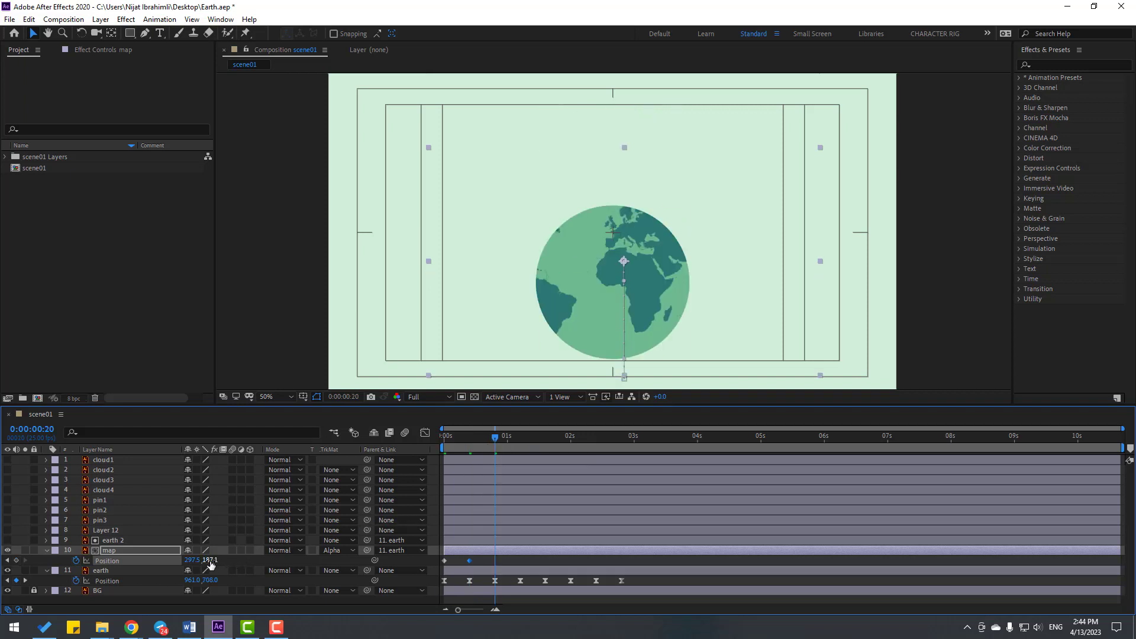
left_click_drag(210, 565, 281, 556)
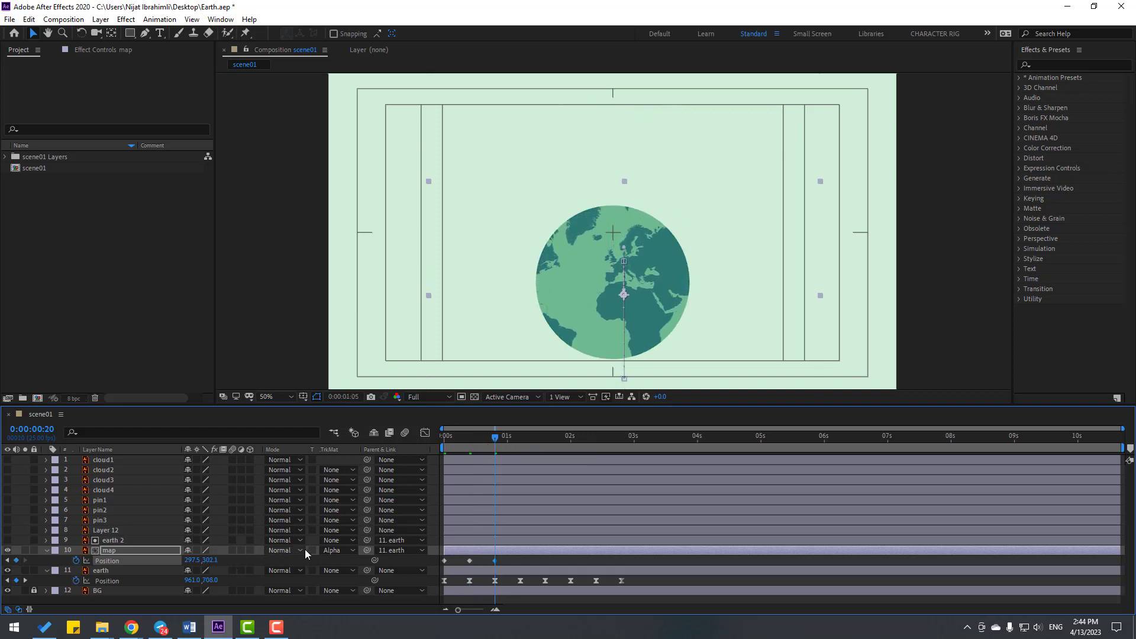
key("k")
mouse_move(208, 559)
left_mouse_down()
mouse_move(172, 558)
mouse_move(228, 562)
mouse_move(202, 561)
mouse_move(219, 568)
left_mouse_up()
key("k")
key("k")
key("k")
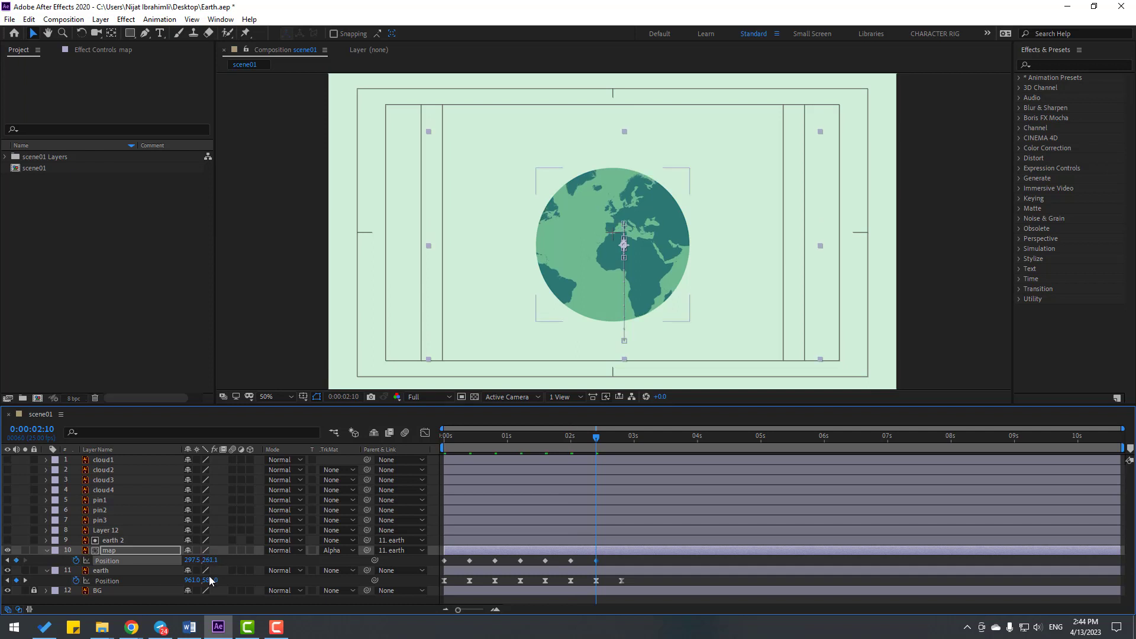
key("k")
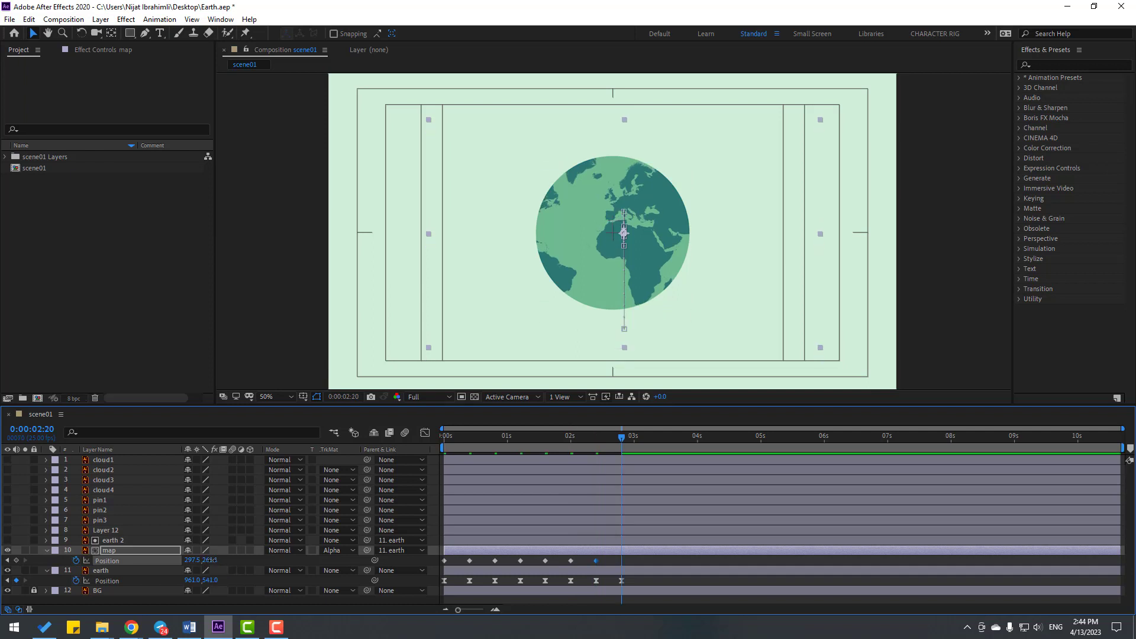
left_click_drag(210, 559, 204, 563)
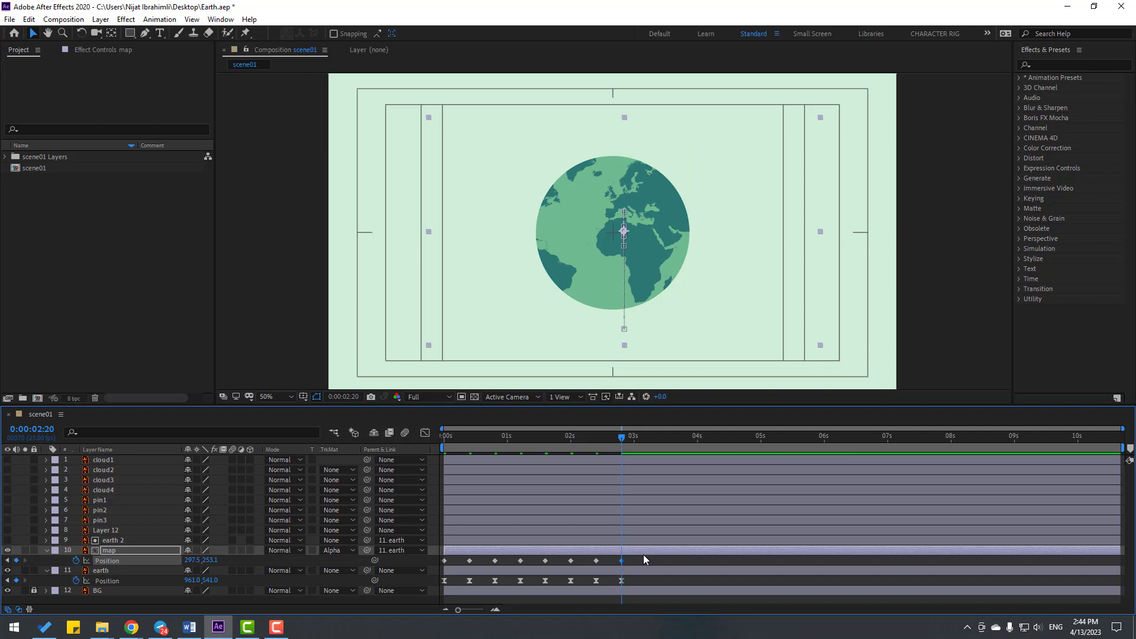
Apply Easy Ease to all of the map's Position keyframes and preview the motion
left_click_drag(642, 559, 441, 564)
right_click(446, 563)
mouse_move(520, 556)
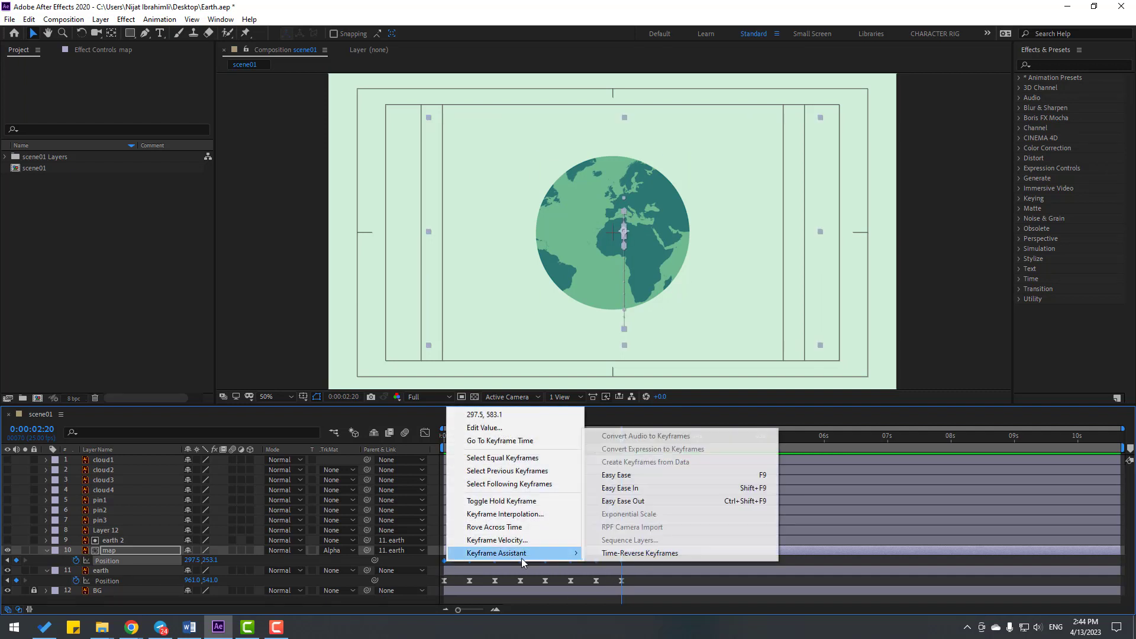
left_click(661, 499)
key("space")
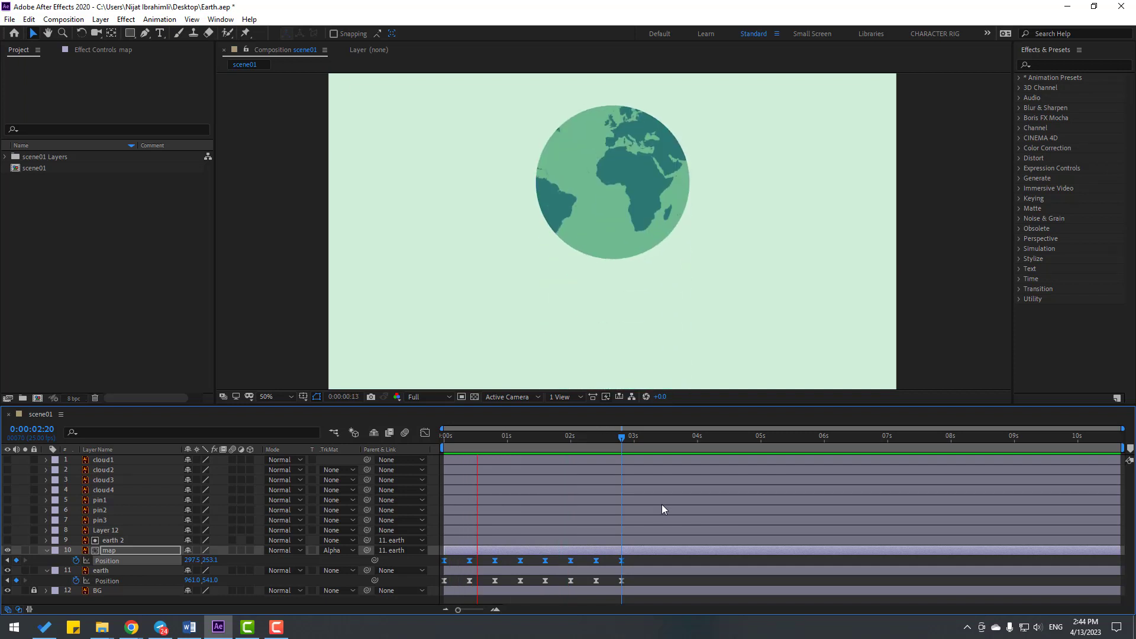
key("space")
Set the spatial interpolation of all map and earth Position keyframes to Linear and preview the bounce
left_click(615, 566, "shift")
right_click(621, 560)
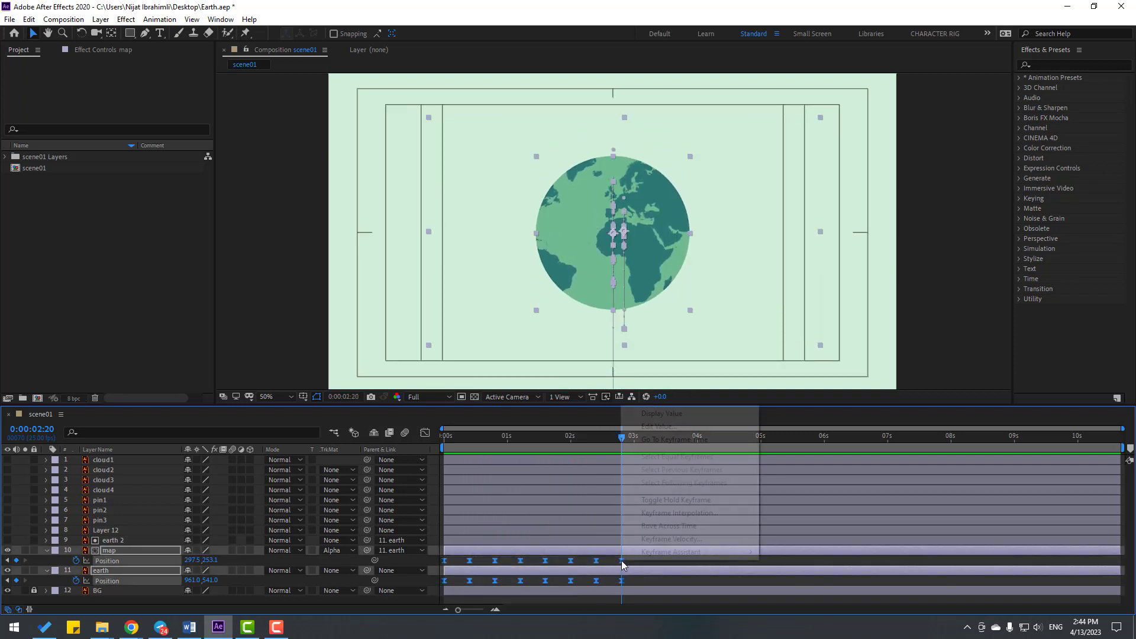
left_click(690, 513)
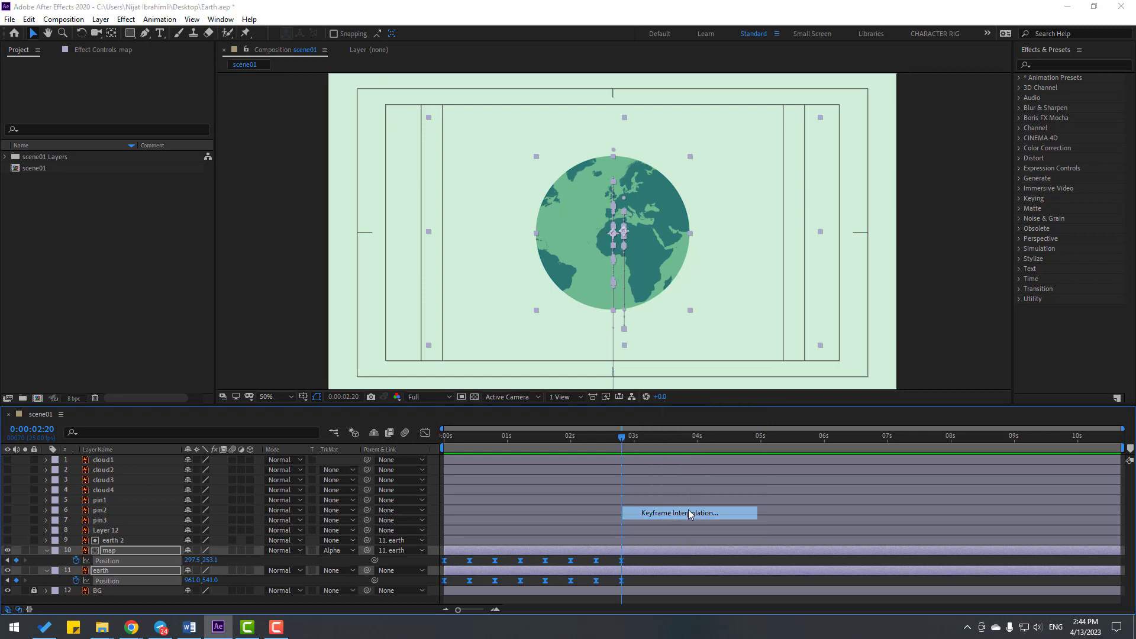
left_click(625, 402)
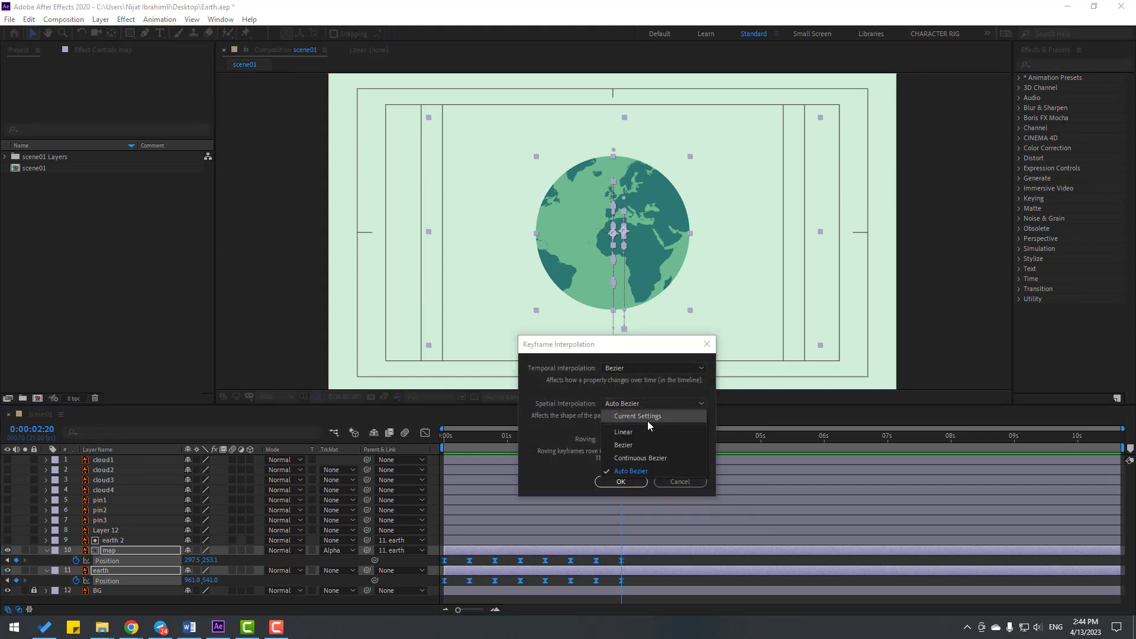
left_click(650, 432)
left_click(620, 481)
key("space")
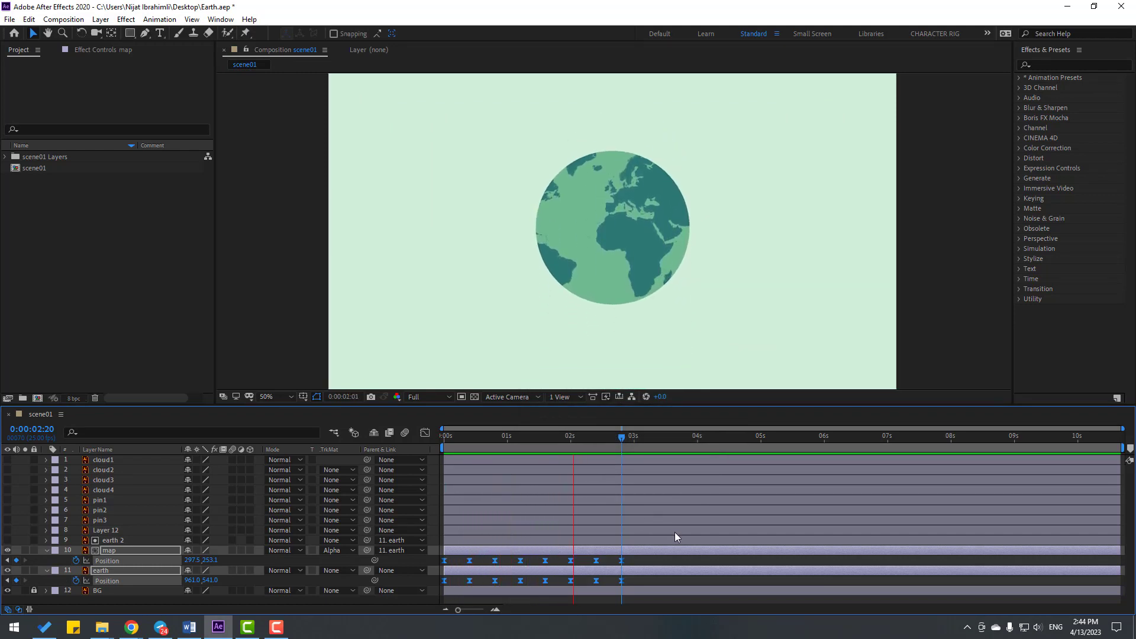
key("space")
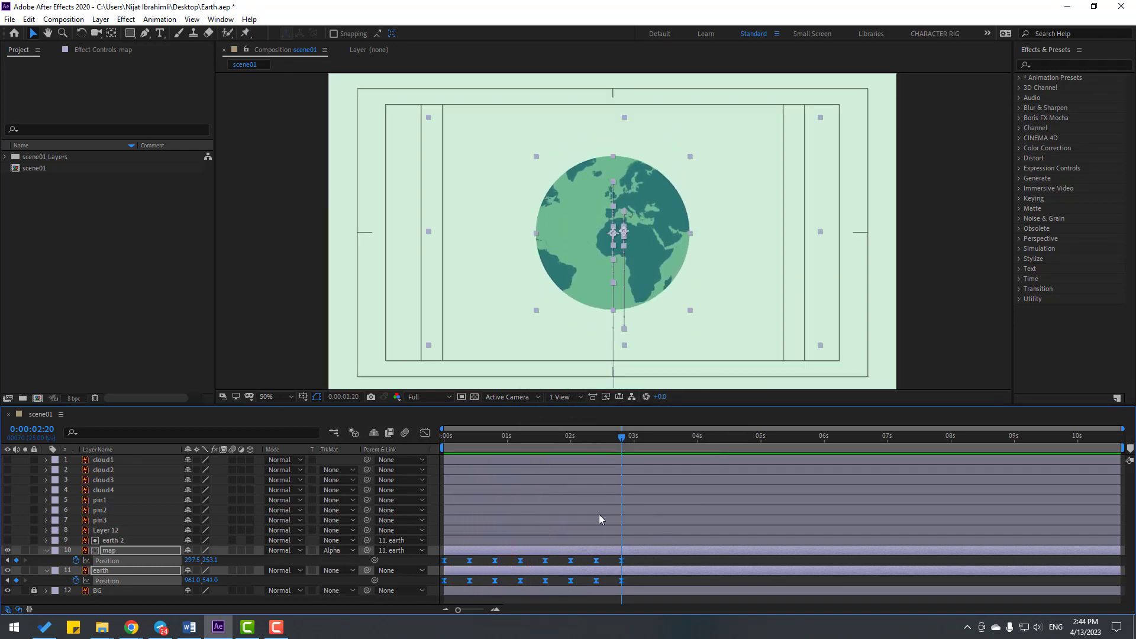
Select the cloud1 to cloud4 layers and make them visible in the composition
left_click_drag(460, 440, 545, 440)
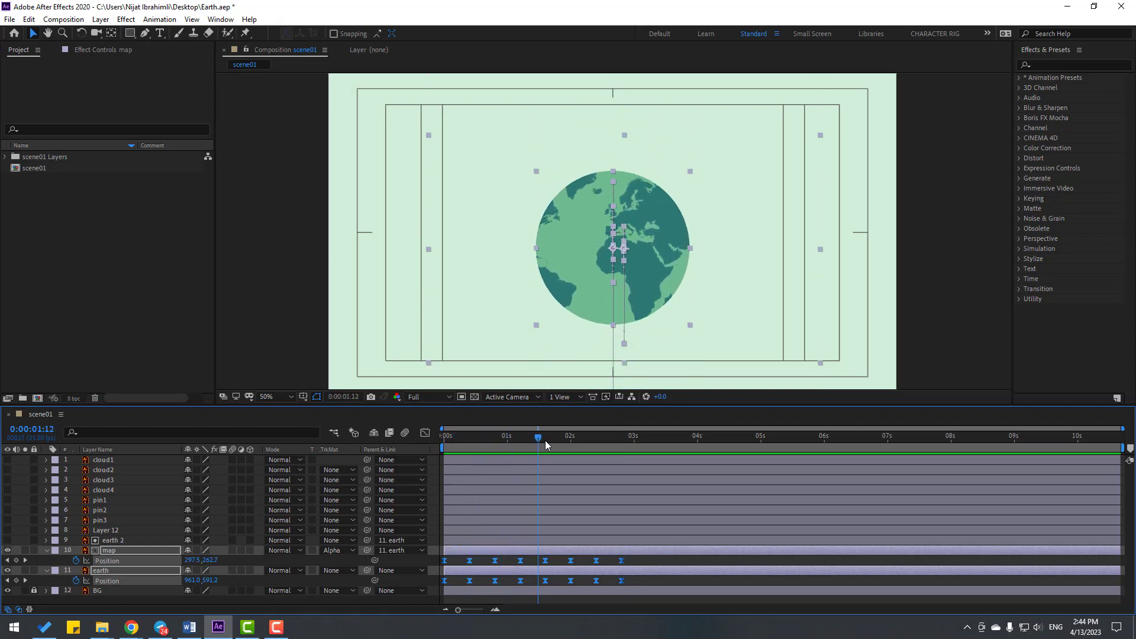
left_click(102, 491)
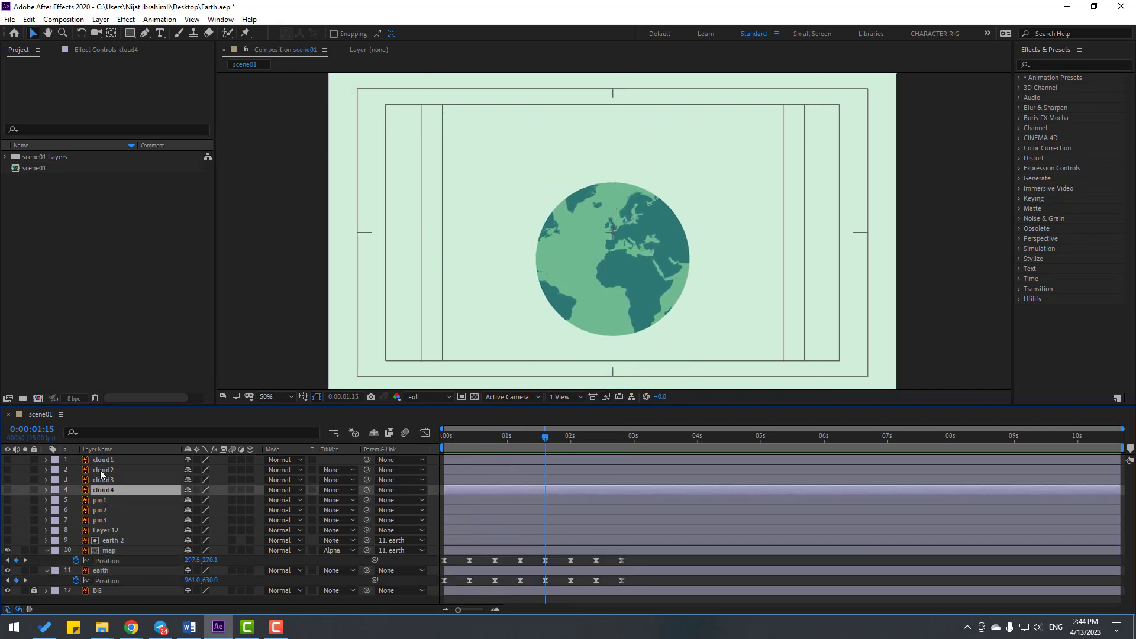
left_click(123, 461, "shift")
left_click_drag(7, 460, 8, 490)
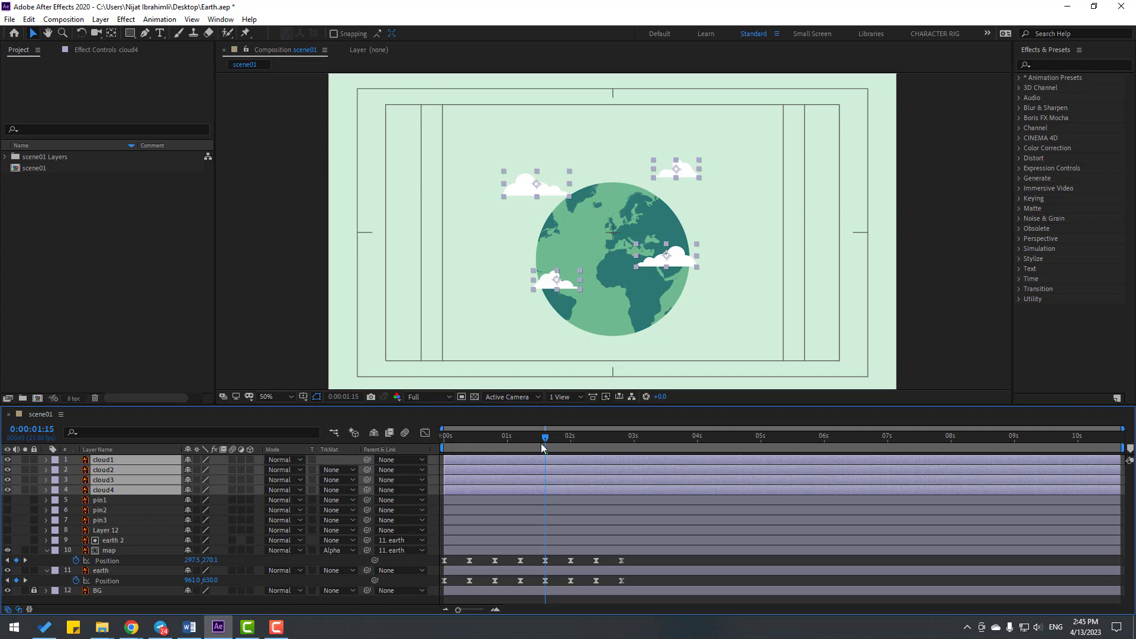
Add Position keyframes to all four cloud layers at 0:00:02:16, keeping them in place around the globe
left_click_drag(541, 444, 610, 446)
key("p")
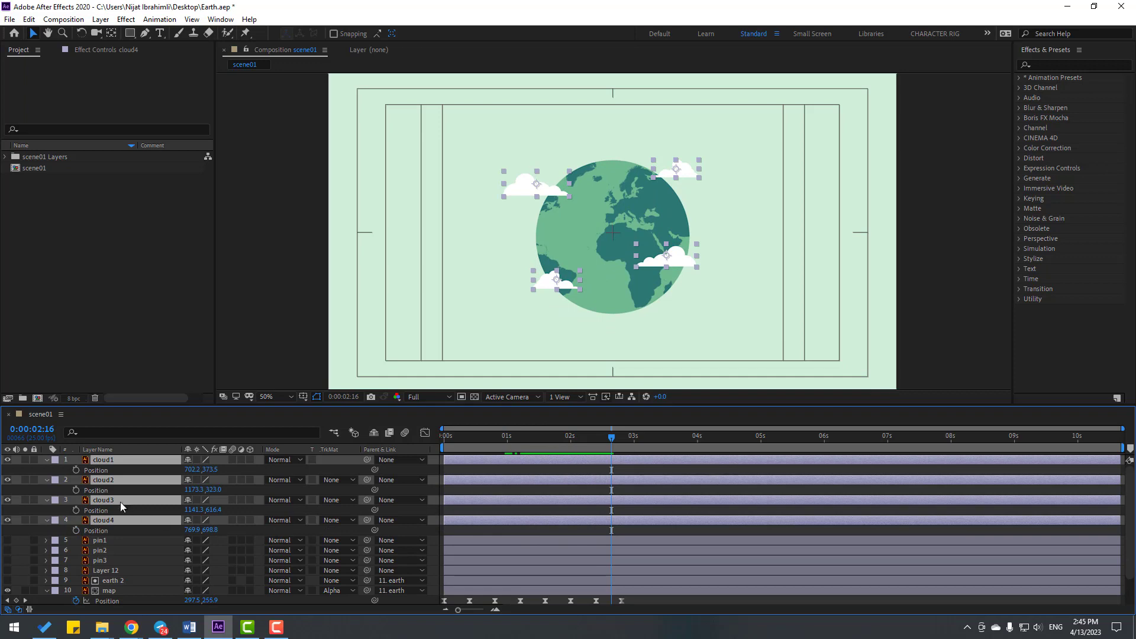
left_click(75, 470)
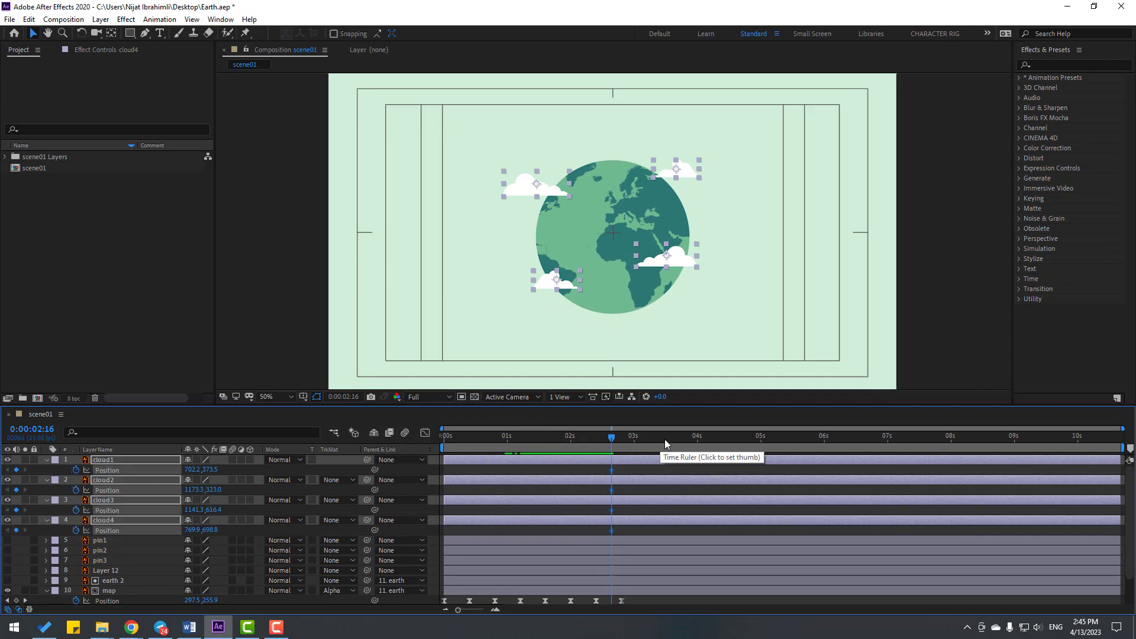
At 0:00:00:00 move the clouds outside the frame: cloud1 X -116.8, cloud2 X 2014.5, cloud3 X 2057.3 and cloud4 X -98.1
left_click_drag(613, 441, 434, 444)
left_click(466, 468)
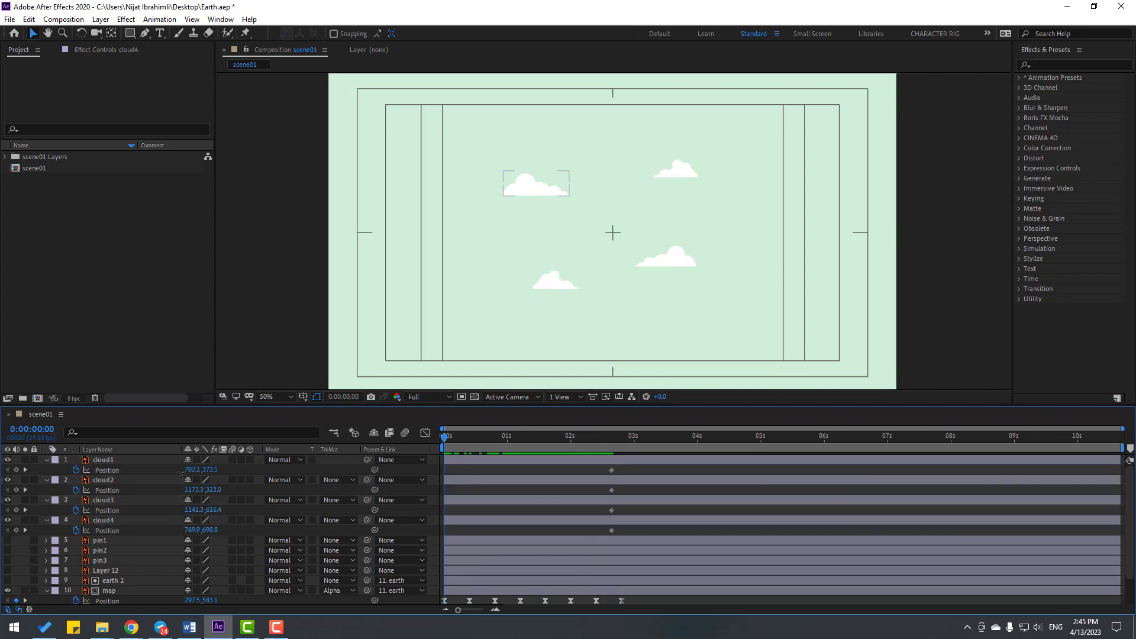
left_click_drag(189, 469, 254, 570)
Apply Easy Ease to all Position keyframes of the four clouds and preview their entrance
left_click_drag(641, 471, 445, 532)
right_click(445, 533)
mouse_move(508, 523)
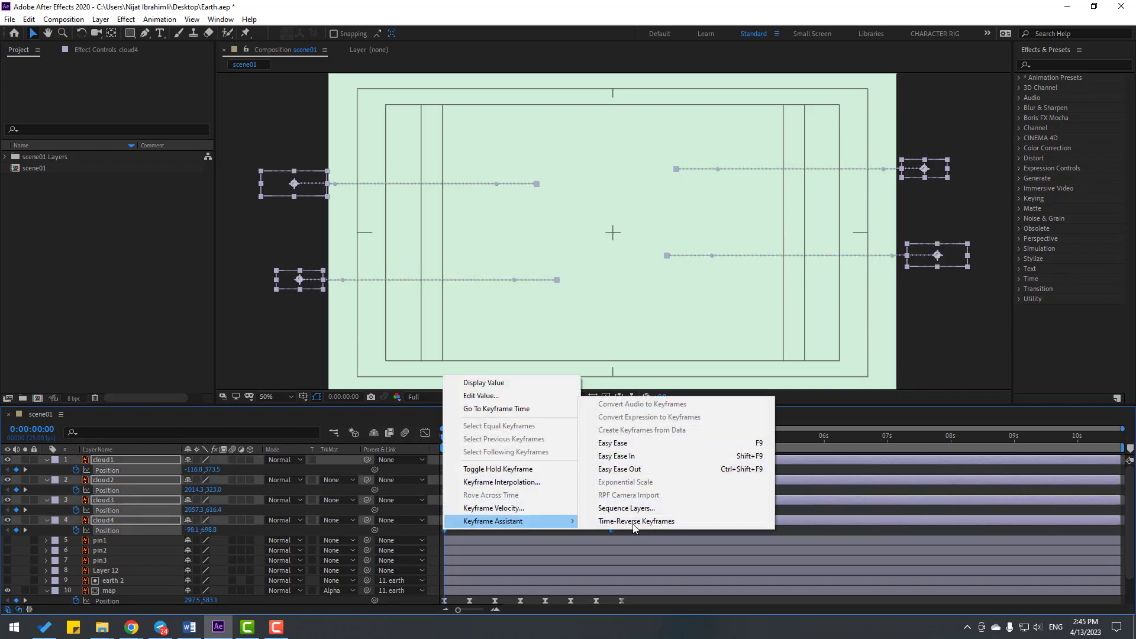
left_click(642, 446)
key("space")
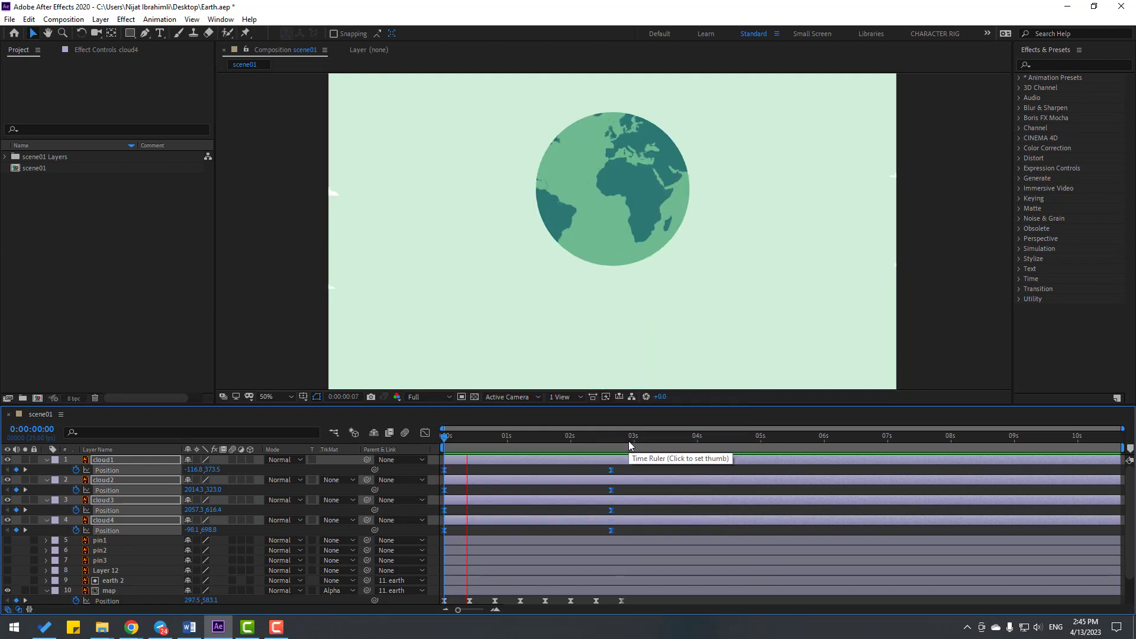
key("space")
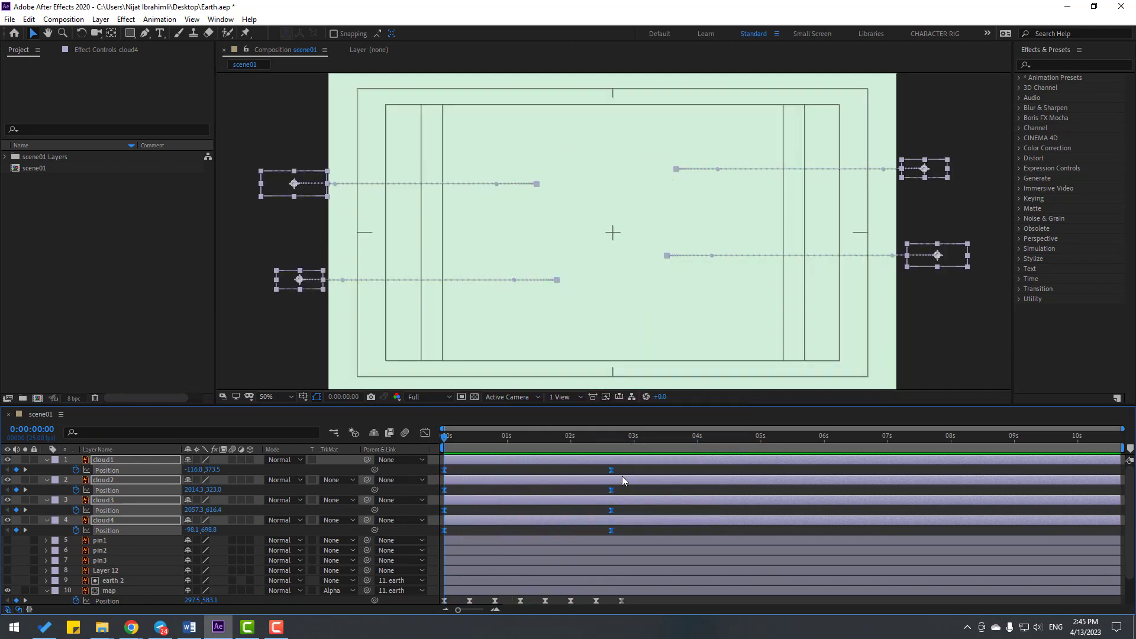
Reshape the clouds' speed curves in the Graph Editor into an early peak with a long slowdown, and preview the result
left_click(425, 433)
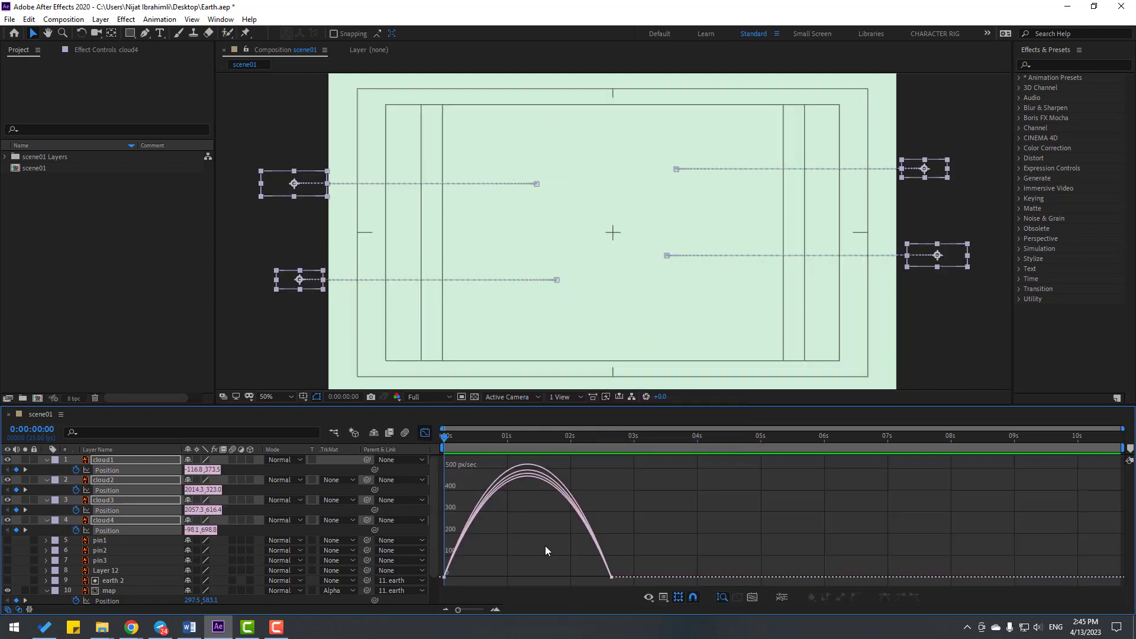
left_click_drag(679, 498, 521, 578)
key("space")
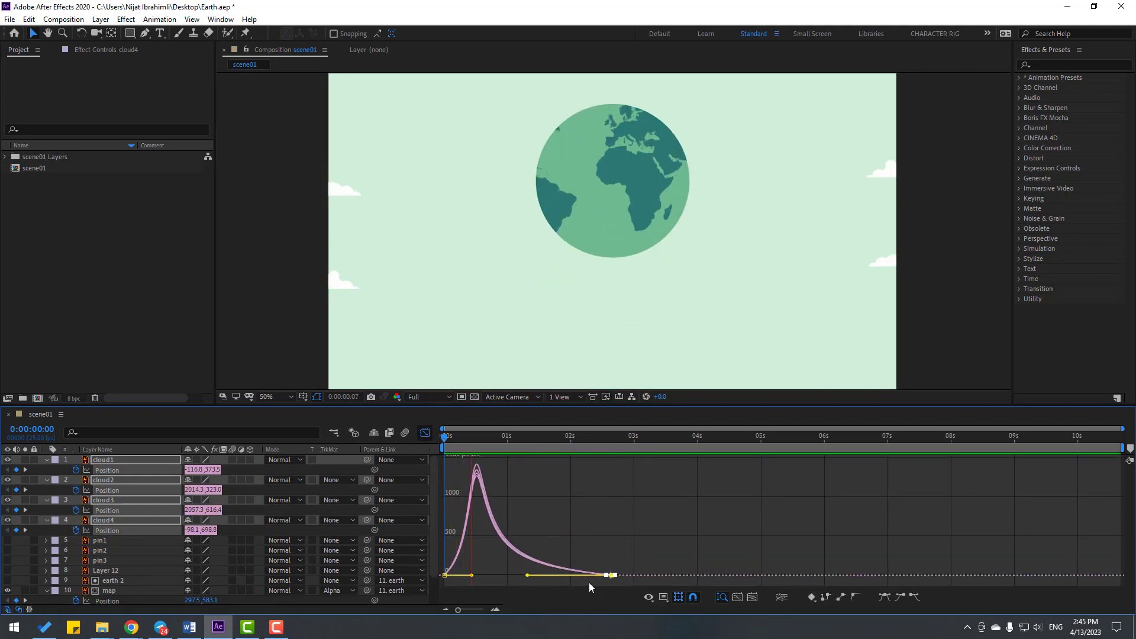
key("space")
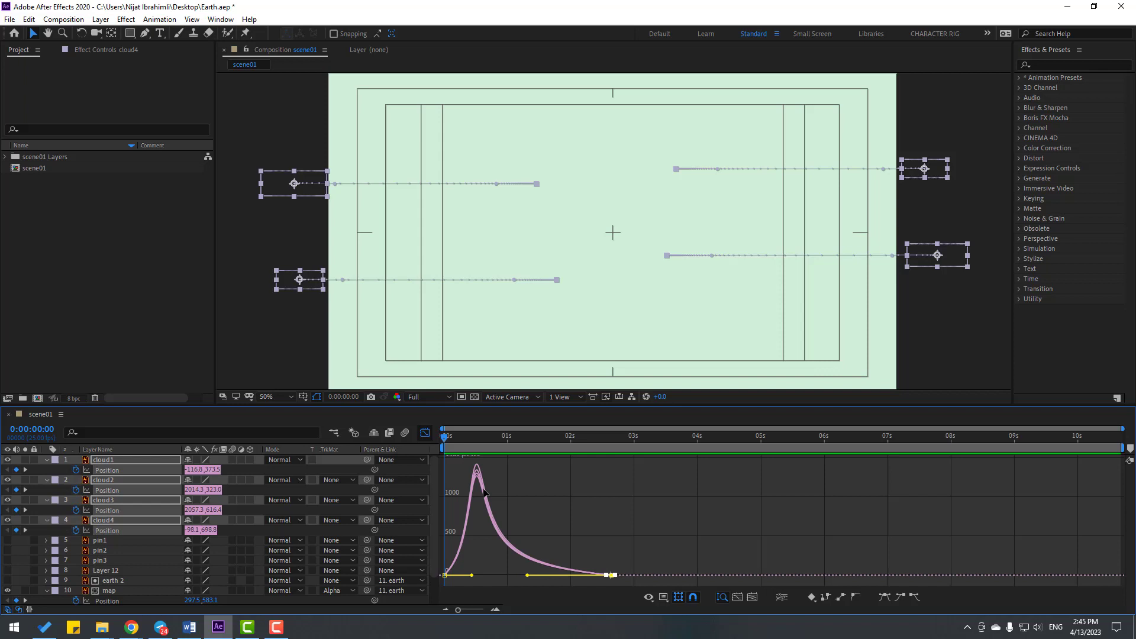
left_click(424, 433)
left_click(627, 477)
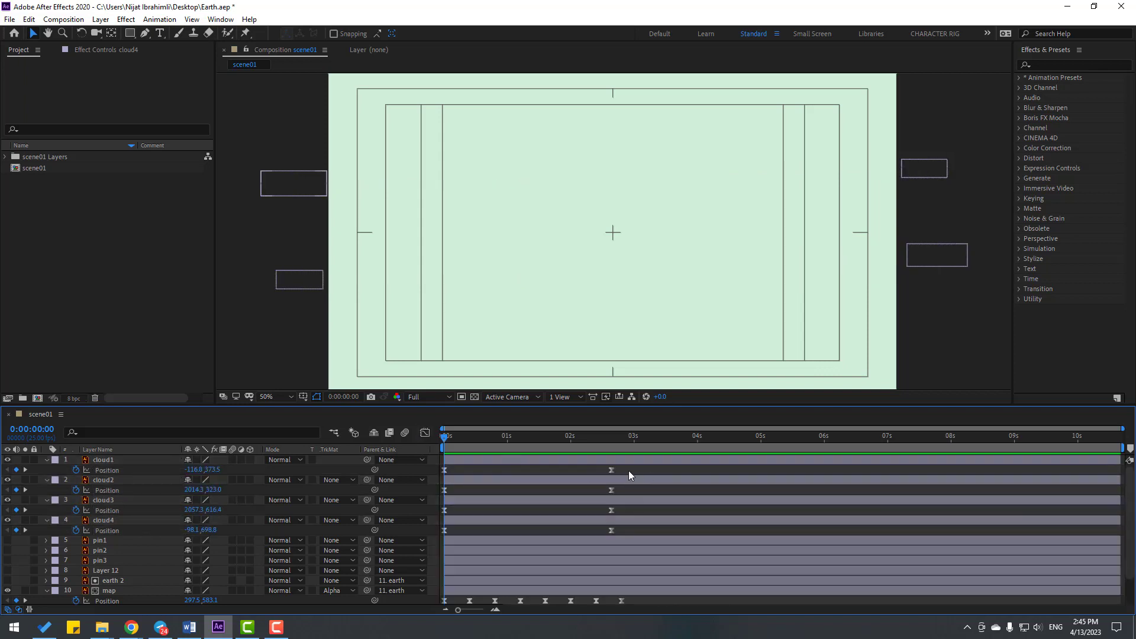
Stagger the cloud layers, starting cloud2 and cloud4 a few frames in and cloud1 and cloud3 just before one second, and preview the timing
left_click_drag(526, 460, 538, 460)
left_click_drag(456, 500, 513, 470)
key("space")
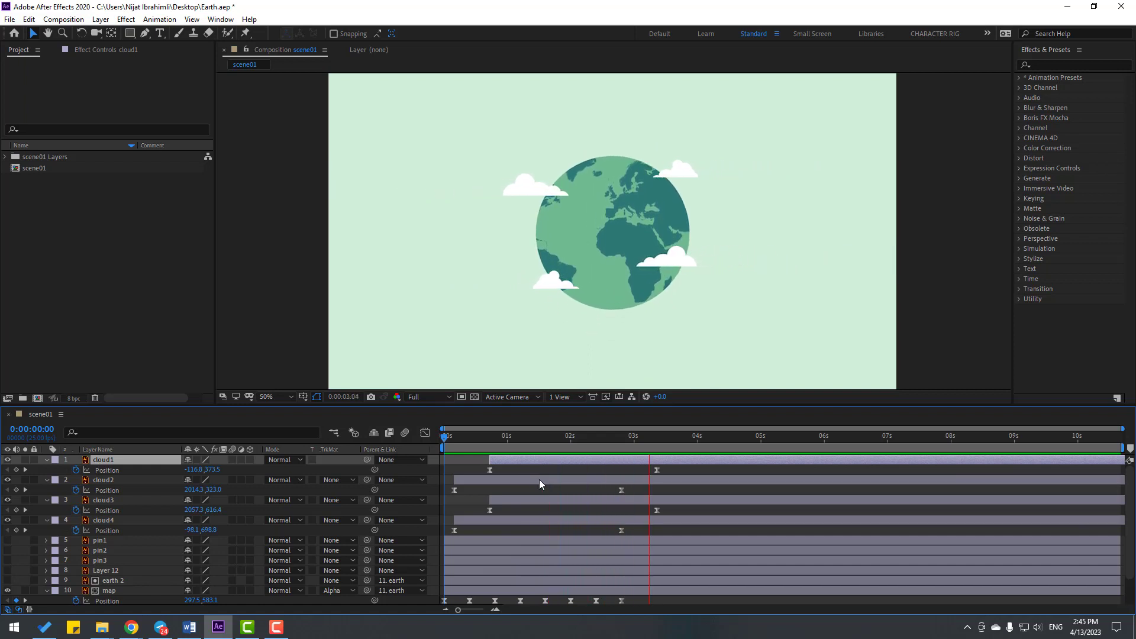
left_click(560, 436)
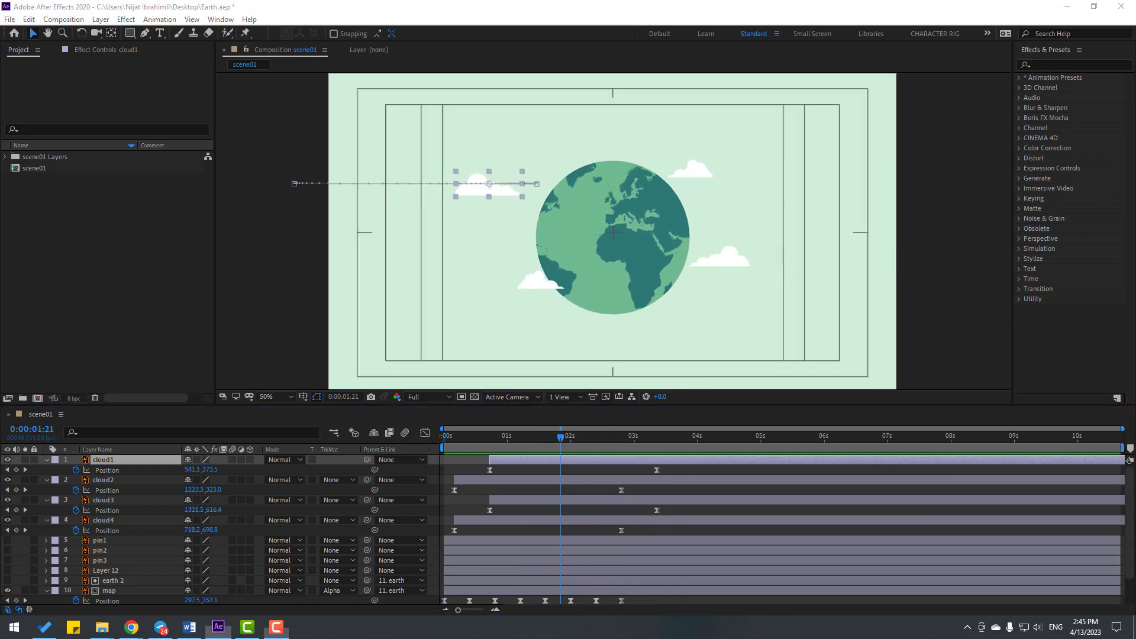
left_click(550, 436)
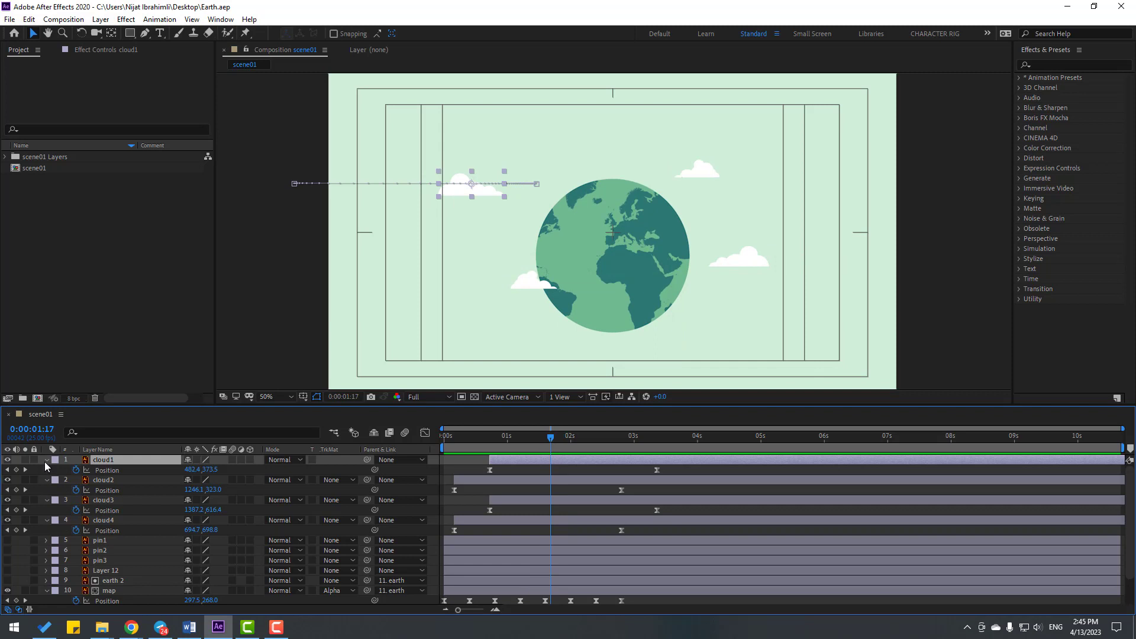
Collapse the Position properties of the four cloud layers in the timeline
left_click(47, 459)
left_click(47, 469)
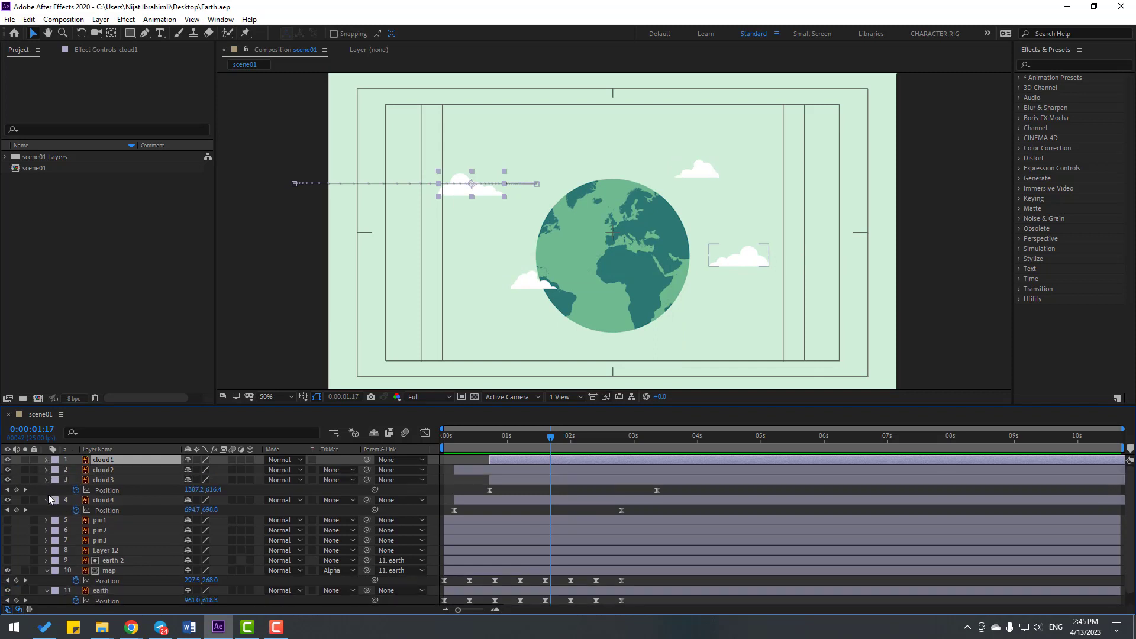
left_click(47, 480)
left_click(48, 491)
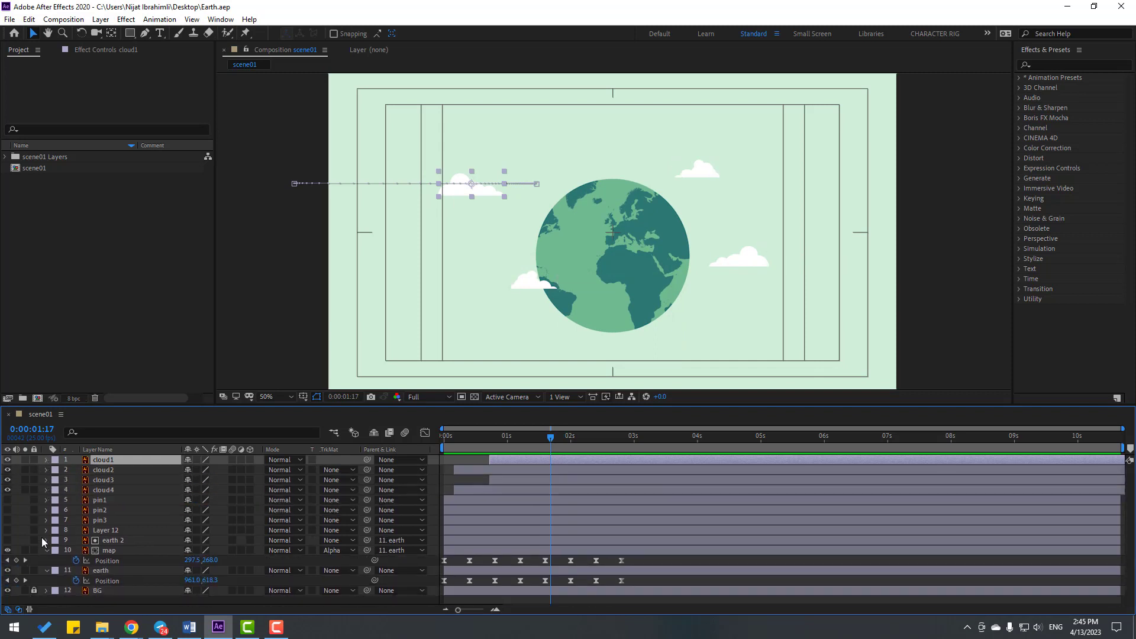
Make the pin1, pin2 and pin3 layers visible and parent all three to the earth layer
left_click(107, 502)
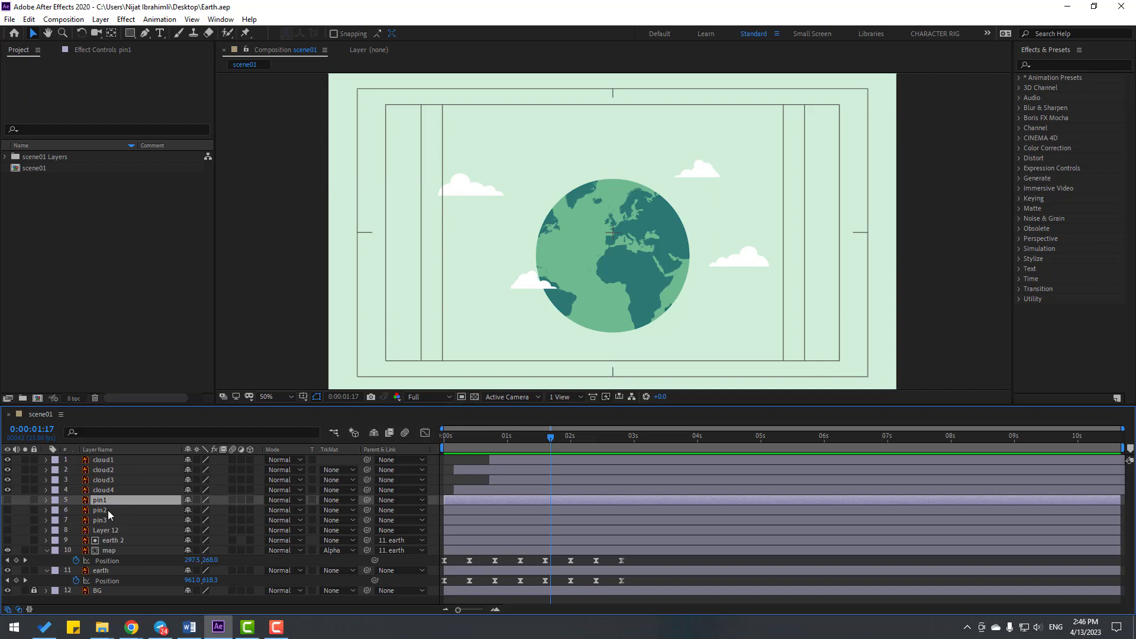
left_click(111, 511, "shift")
left_click(110, 520, "shift")
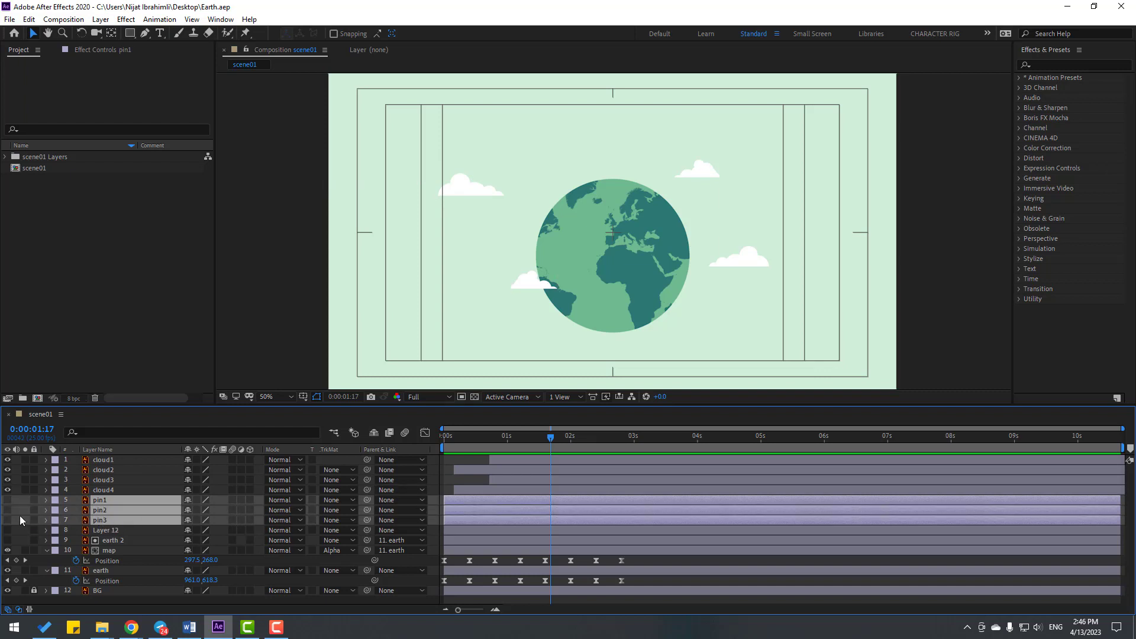
left_click_drag(7, 500, 8, 520)
left_click_drag(550, 442, 706, 444)
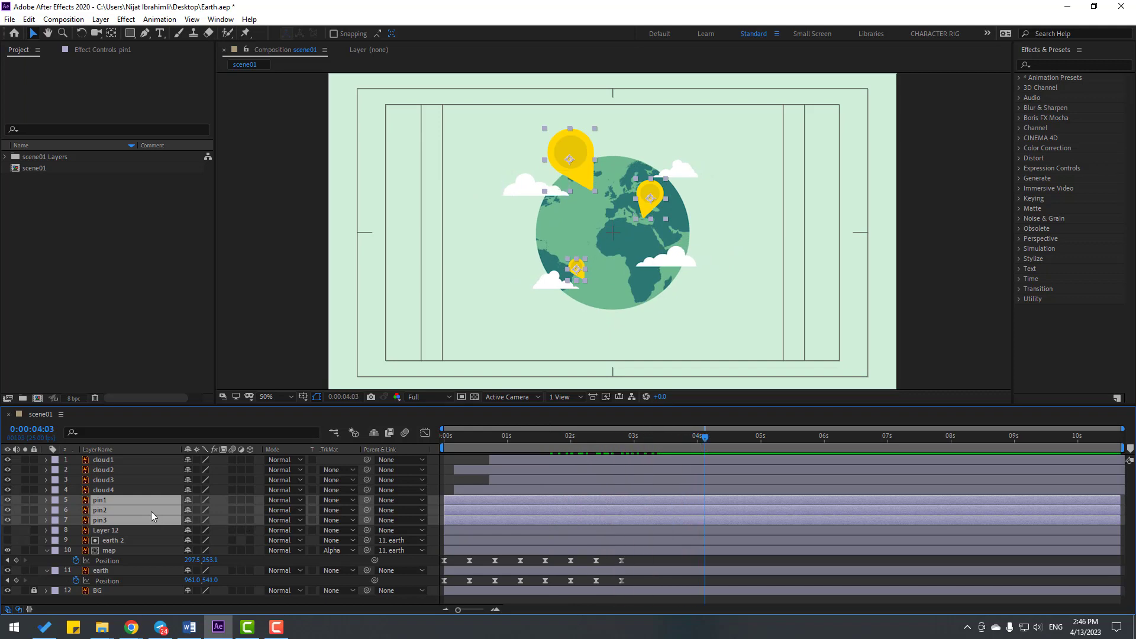
left_click_drag(367, 501, 107, 577)
Move the anchor point of pin3, the largest pin, to its pointed tip
mouse_move(688, 442)
left_mouse_down()
mouse_move(523, 452)
mouse_move(431, 488)
mouse_move(491, 466)
mouse_move(695, 460)
left_mouse_up()
left_click(728, 562)
scroll(641, 257, "up", 2)
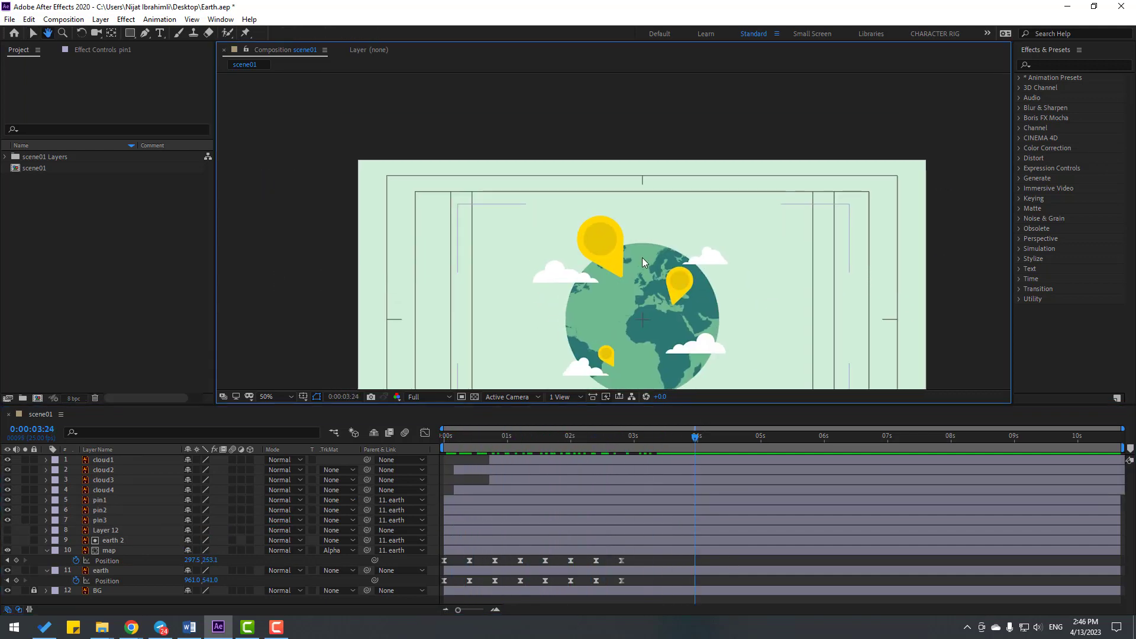
left_click(577, 233)
left_click_drag(606, 245, 599, 238)
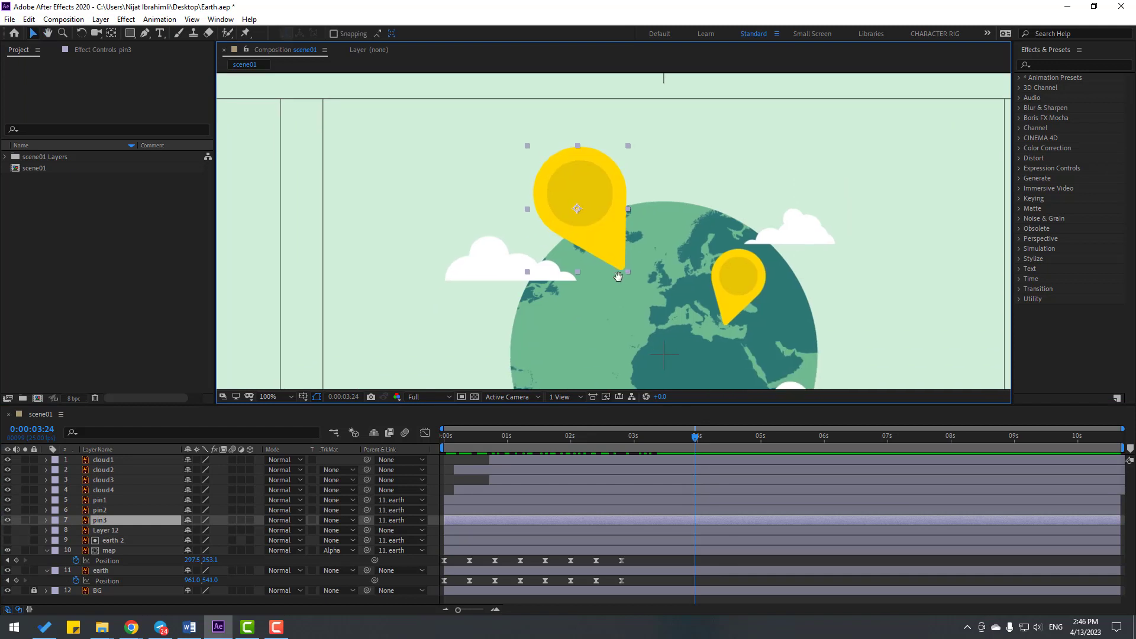
left_click(111, 33)
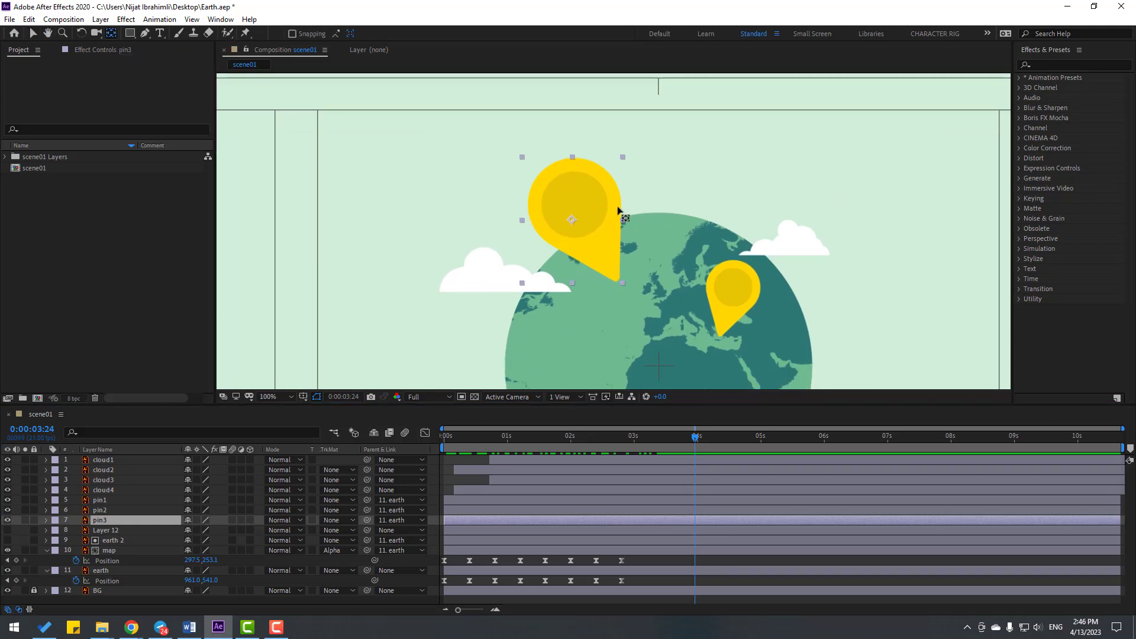
scroll(512, 224, "up", 4)
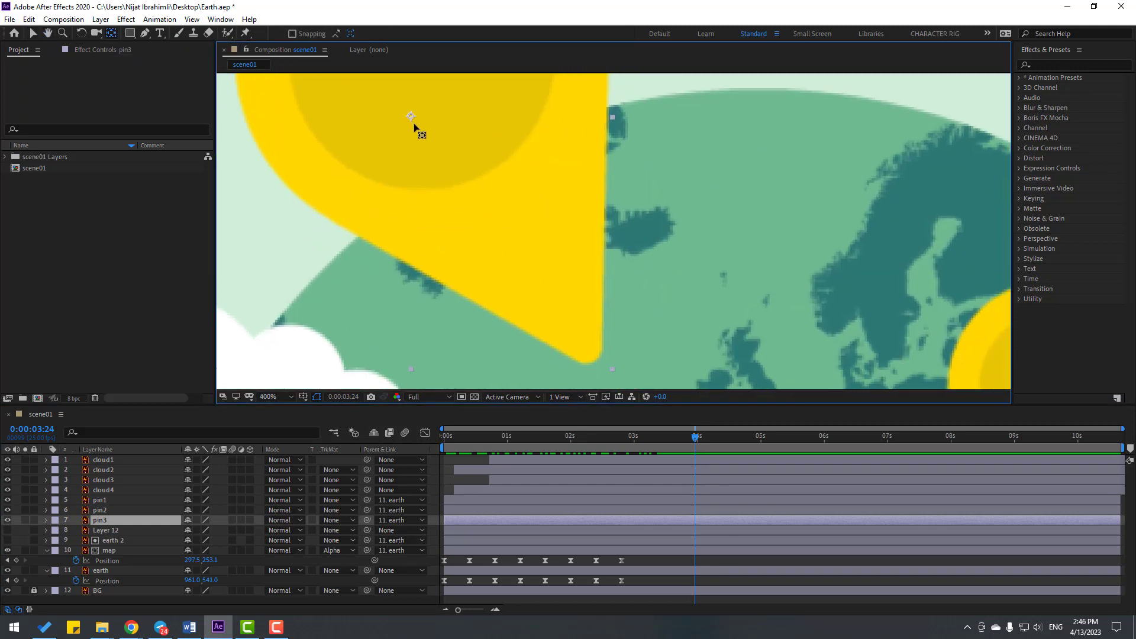
left_click_drag(414, 127, 462, 182)
left_click_drag(592, 356, 593, 359)
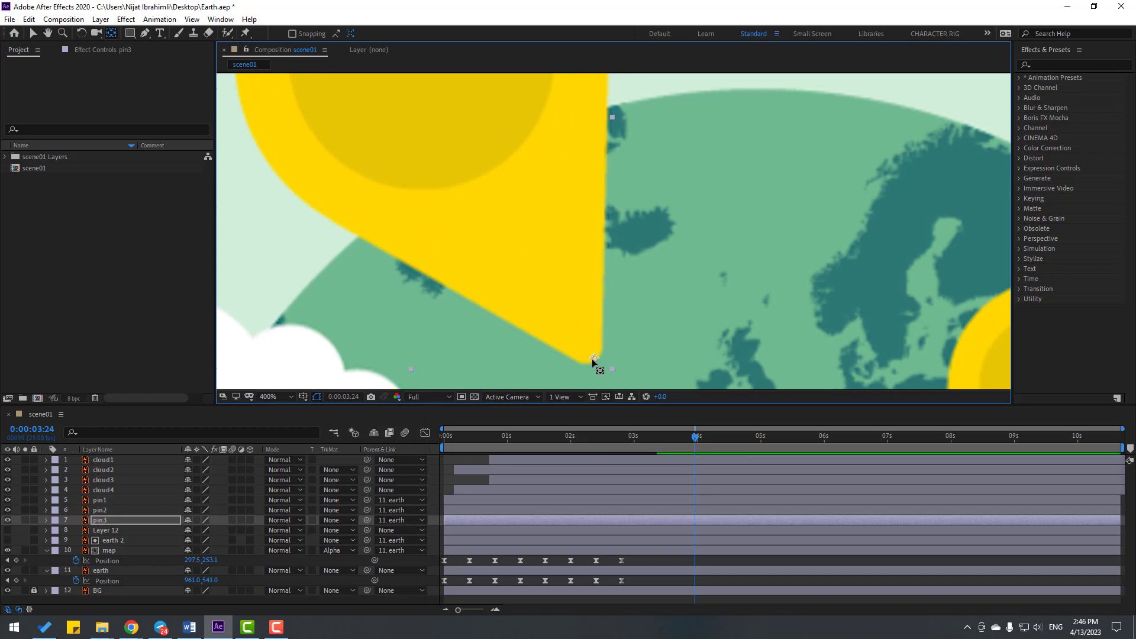
left_click(33, 33)
scroll(604, 294, "down", 2)
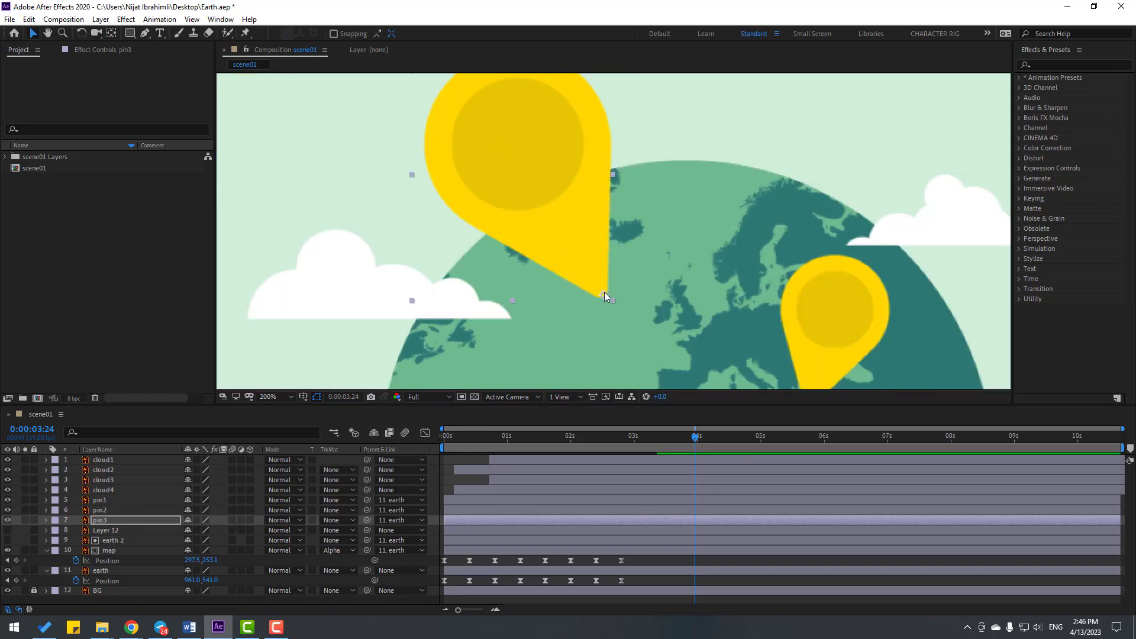
Start the pin3 layer at 0:00:03:24 and keyframe its Scale at 0% there
left_click_drag(454, 520, 701, 520)
key("s")
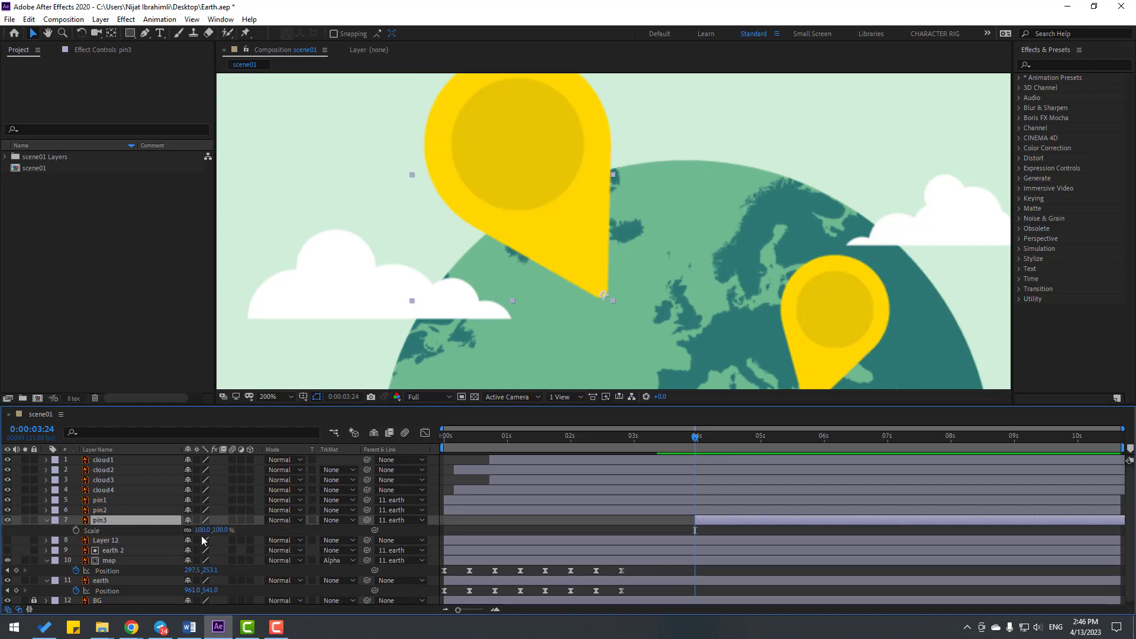
left_click(203, 530)
type("0")
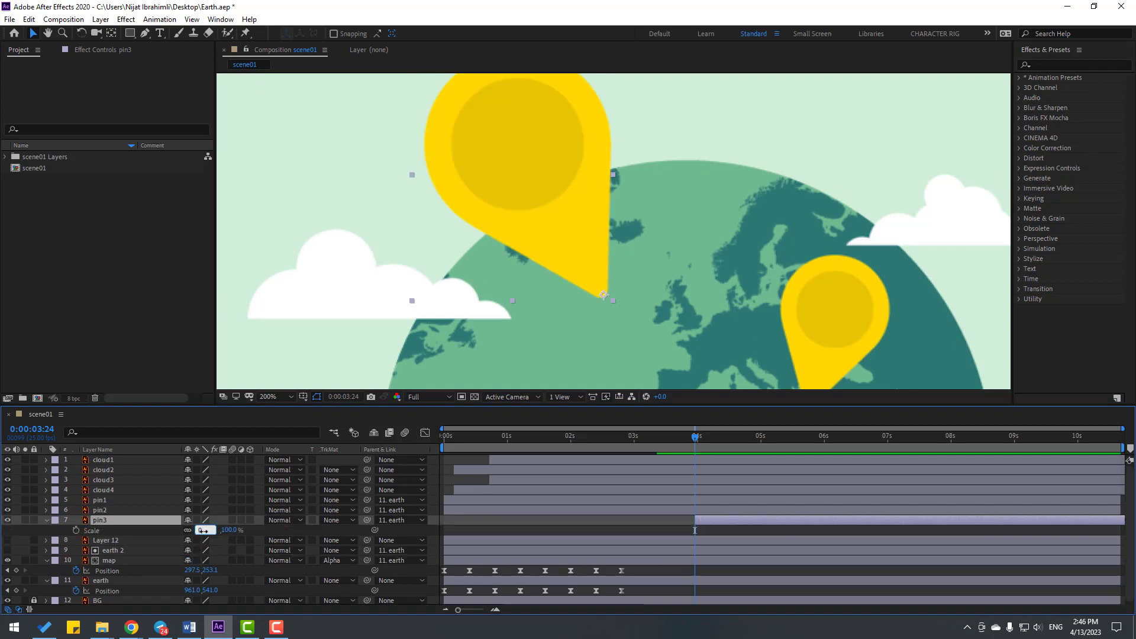
key("Return")
left_click(76, 531)
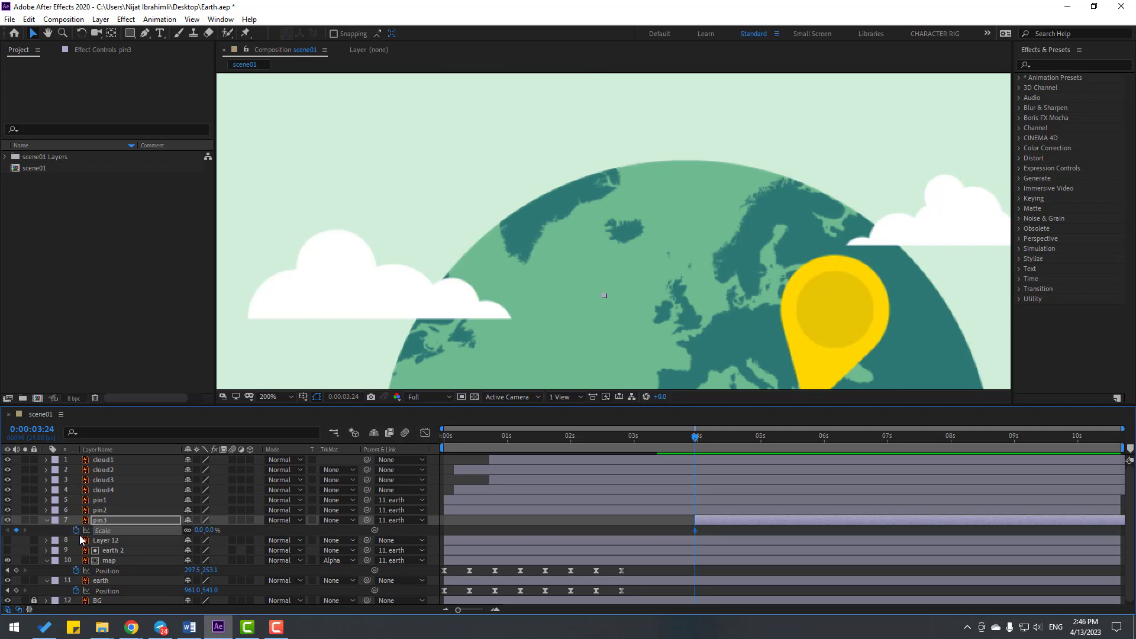
Advance 10 frames to 0:00:04:09 and keyframe pin3's Scale at 110%
left_click(337, 396)
type("+")
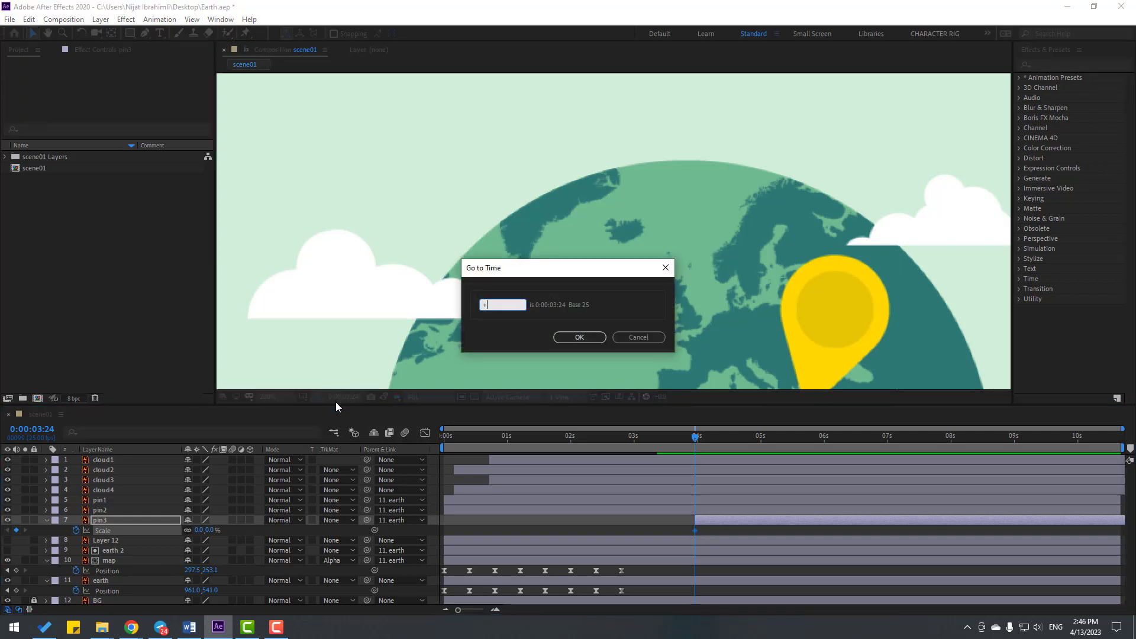
type("10")
left_click(580, 336)
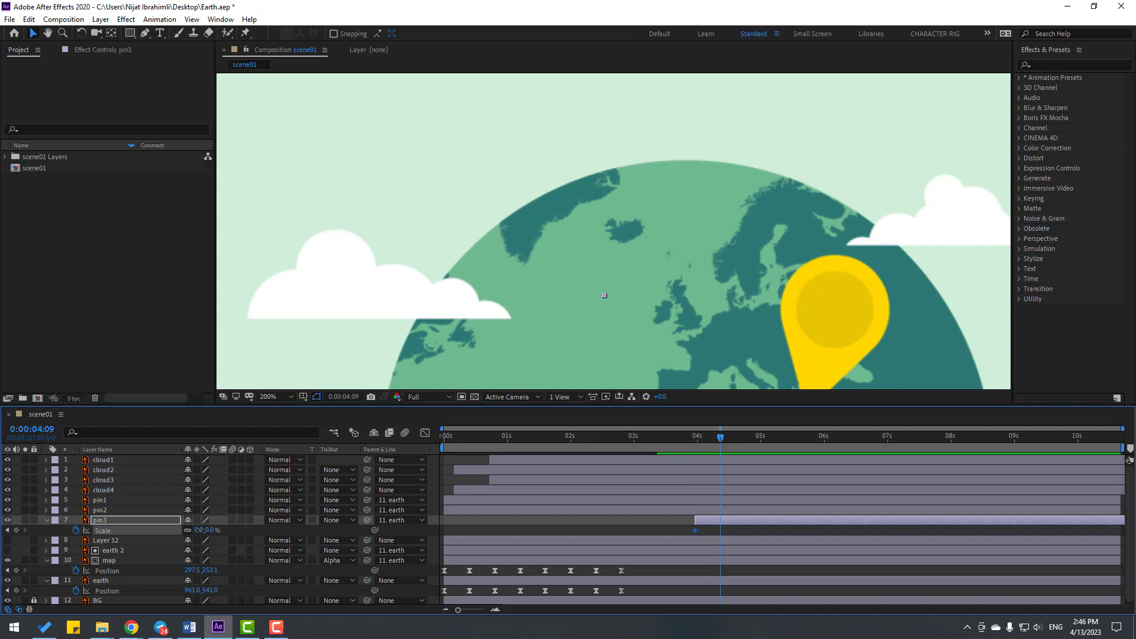
left_click(199, 530)
type("110")
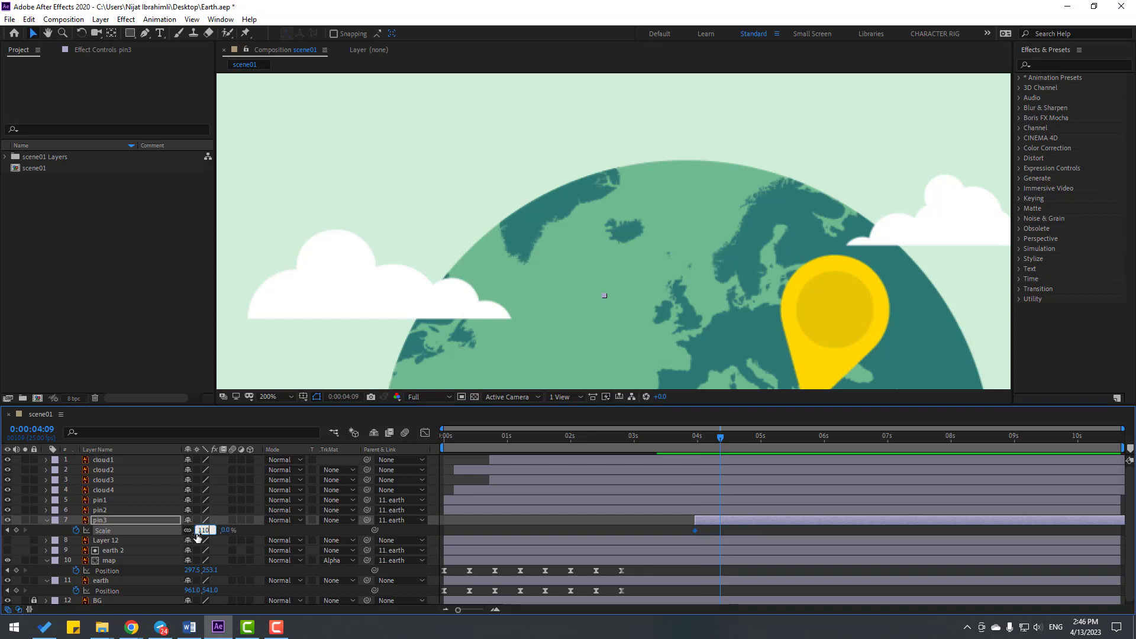
key("Return")
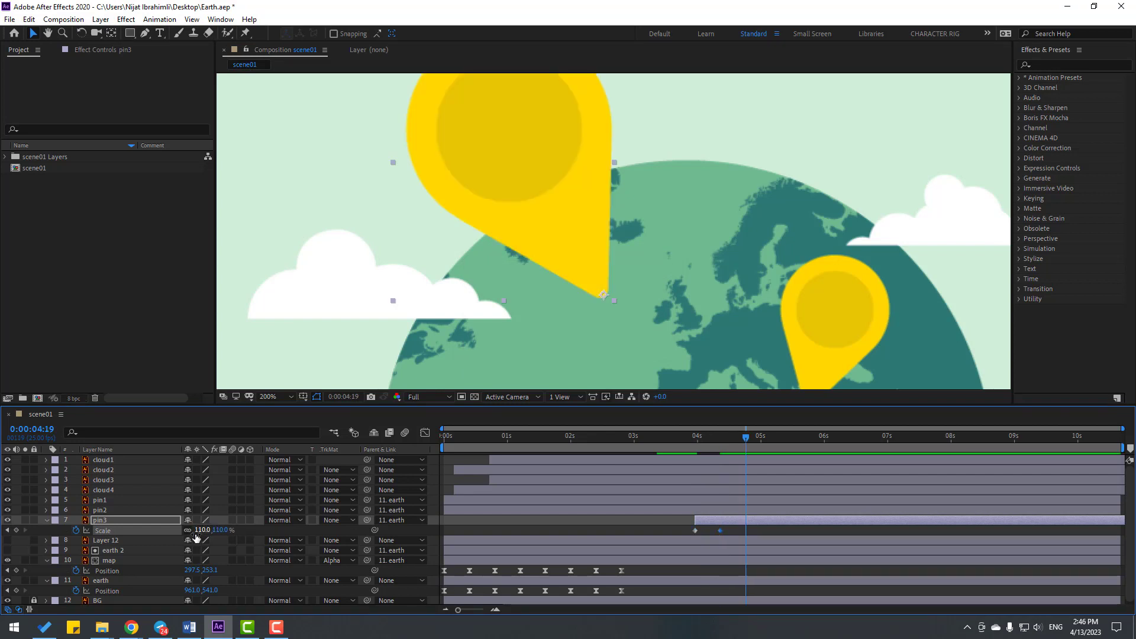
Keyframe pin3's Scale at 95% at 0:00:04:19, 105% at 0:00:05:04 and 100% at 0:00:05:14
left_click(200, 532)
key("Return")
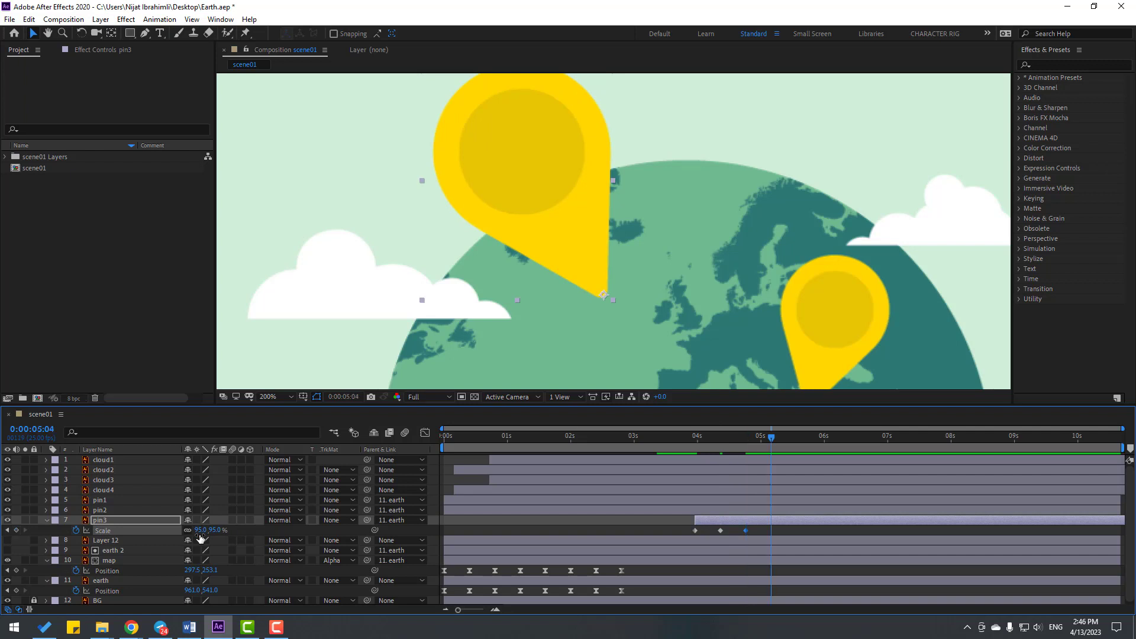
left_click(200, 530)
key("Return")
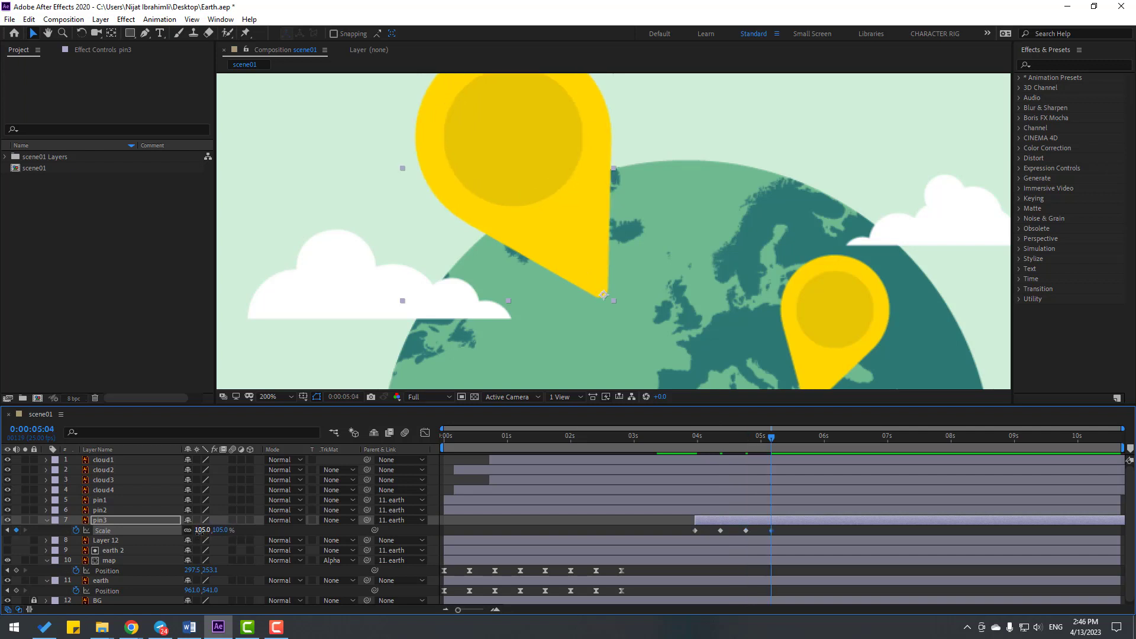
left_click(199, 530)
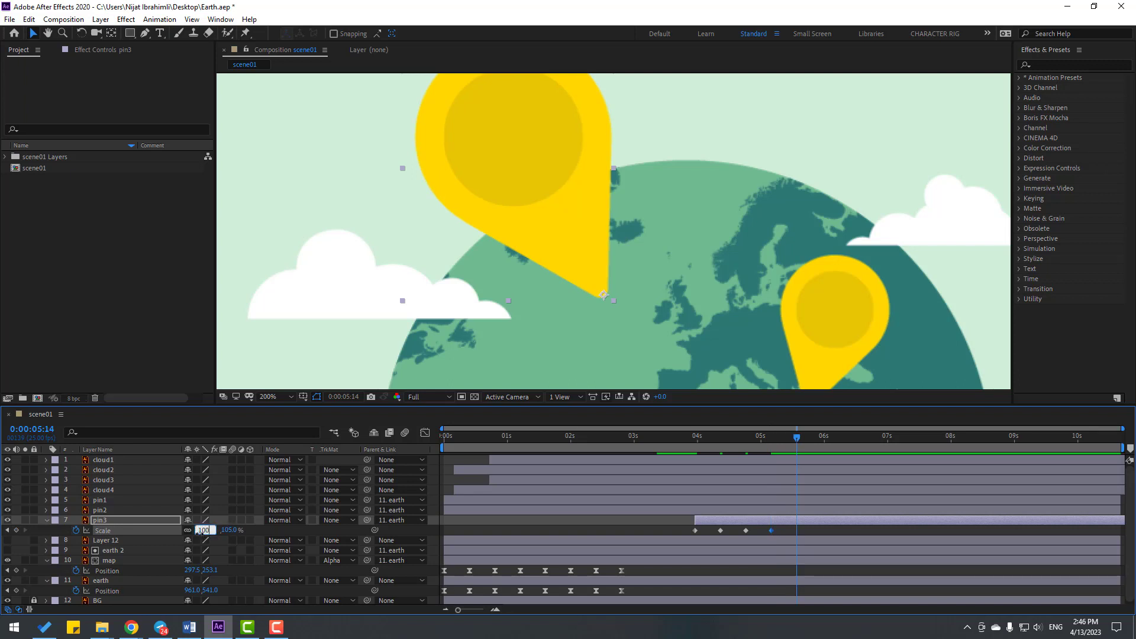
type("100")
key("Return")
Apply Easy Ease to all five Scale keyframes of pin3
left_click_drag(816, 526, 692, 533)
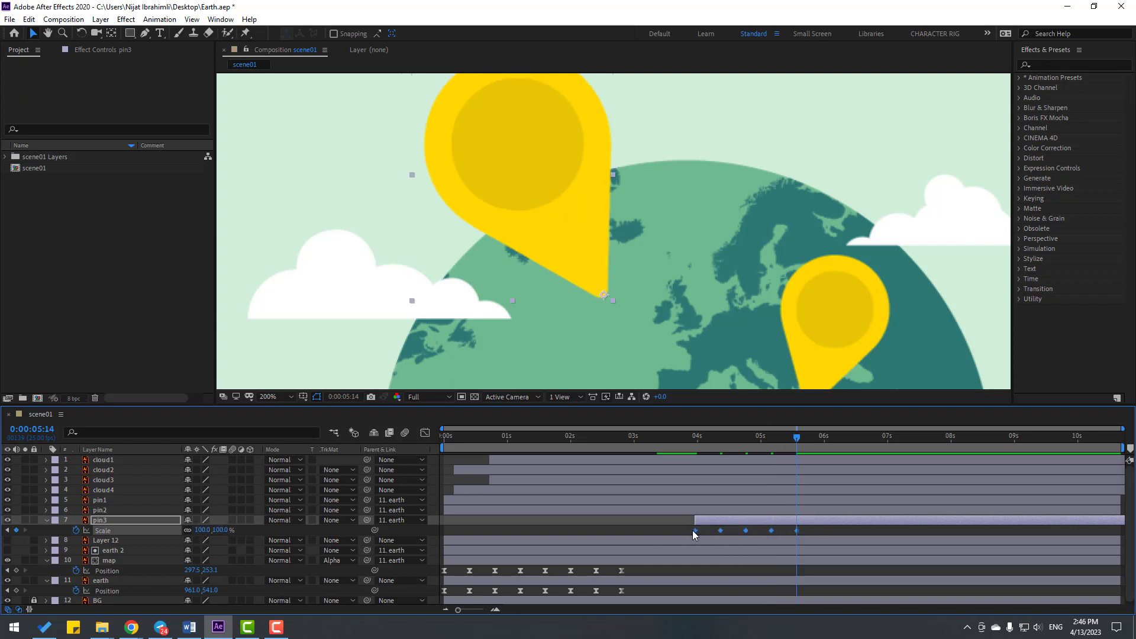
right_click(695, 531)
mouse_move(769, 588)
left_click(863, 450)
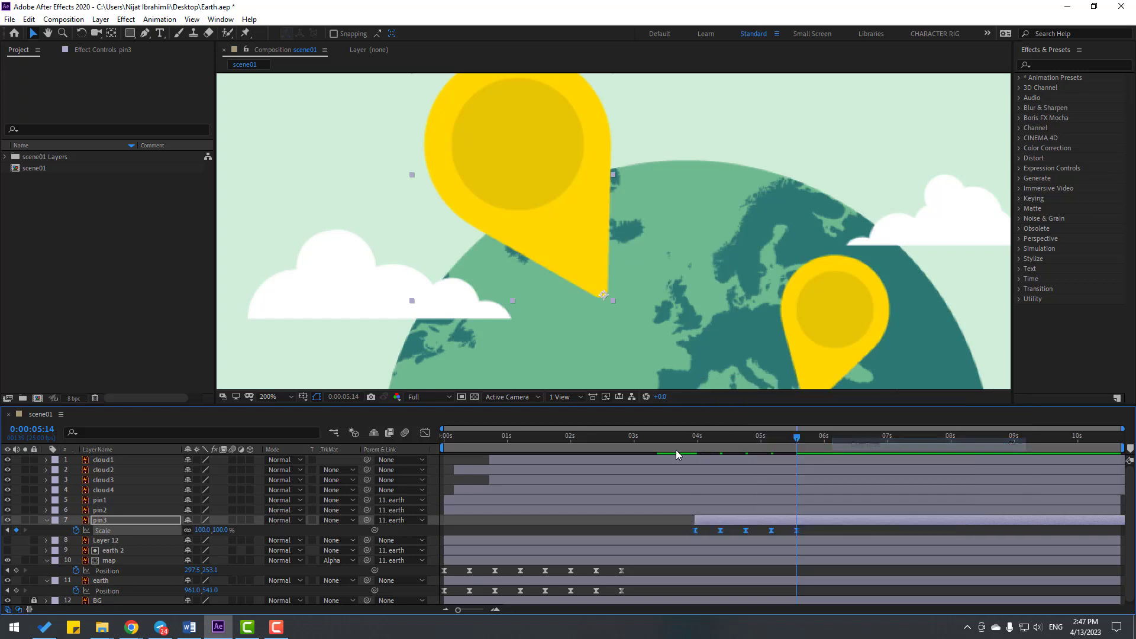
Set the work area to start just before the four-second mark and preview pin3's scale bounce
left_click_drag(444, 448, 686, 428)
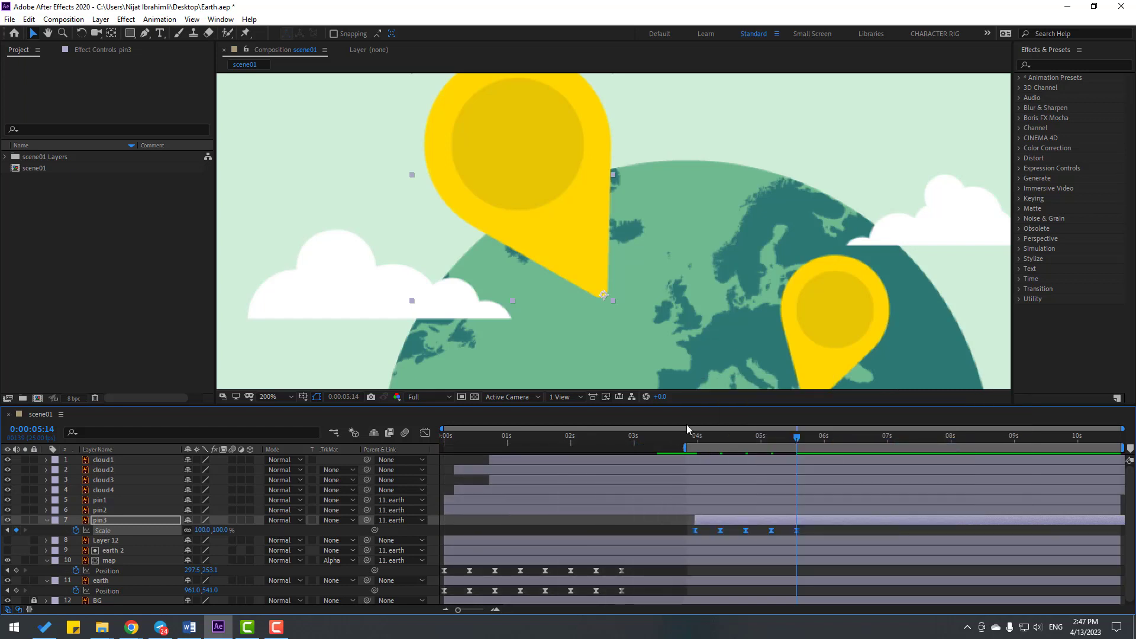
scroll(867, 244, "down", 1)
key("space")
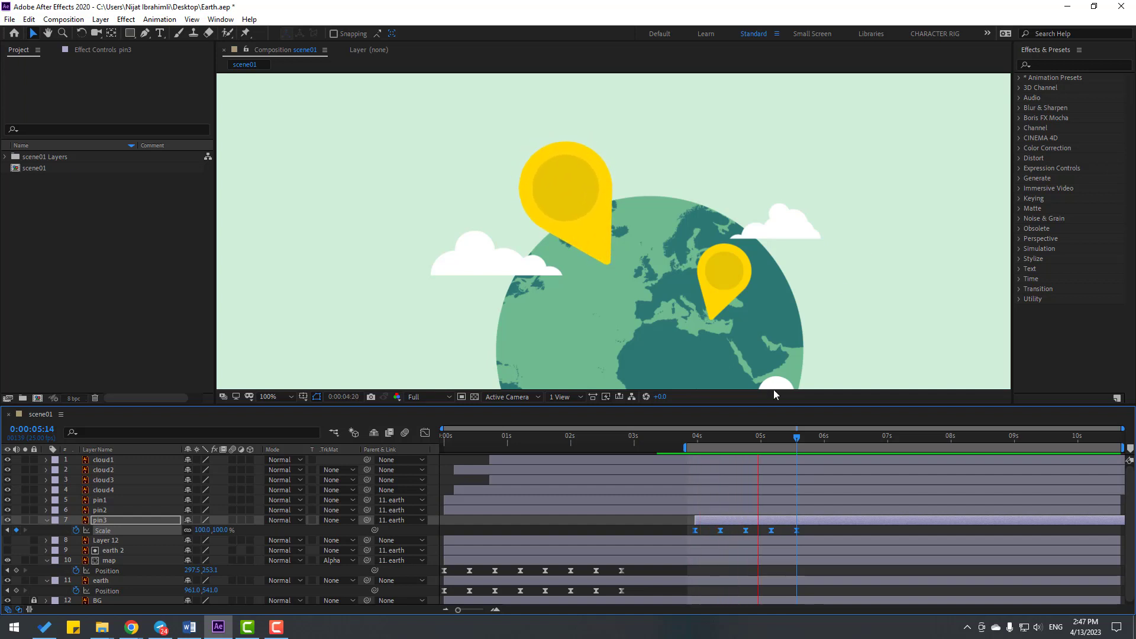
key("space")
Add a Rotation keyframe of 20° to pin3 at 0:00:03:24
left_click_drag(793, 437, 693, 450)
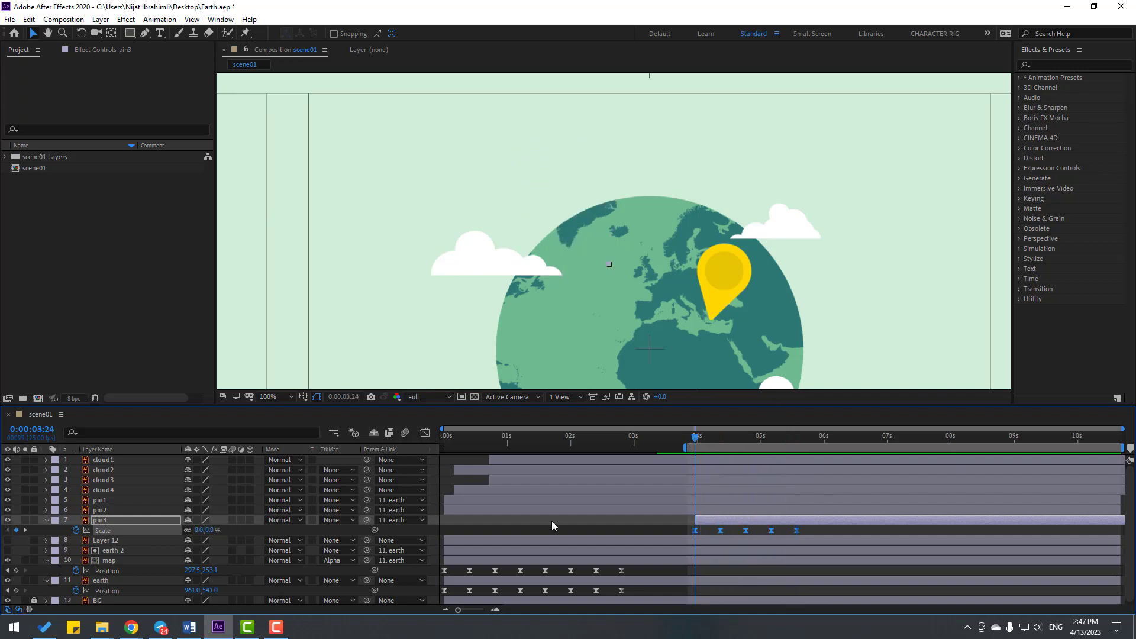
key("shift+r")
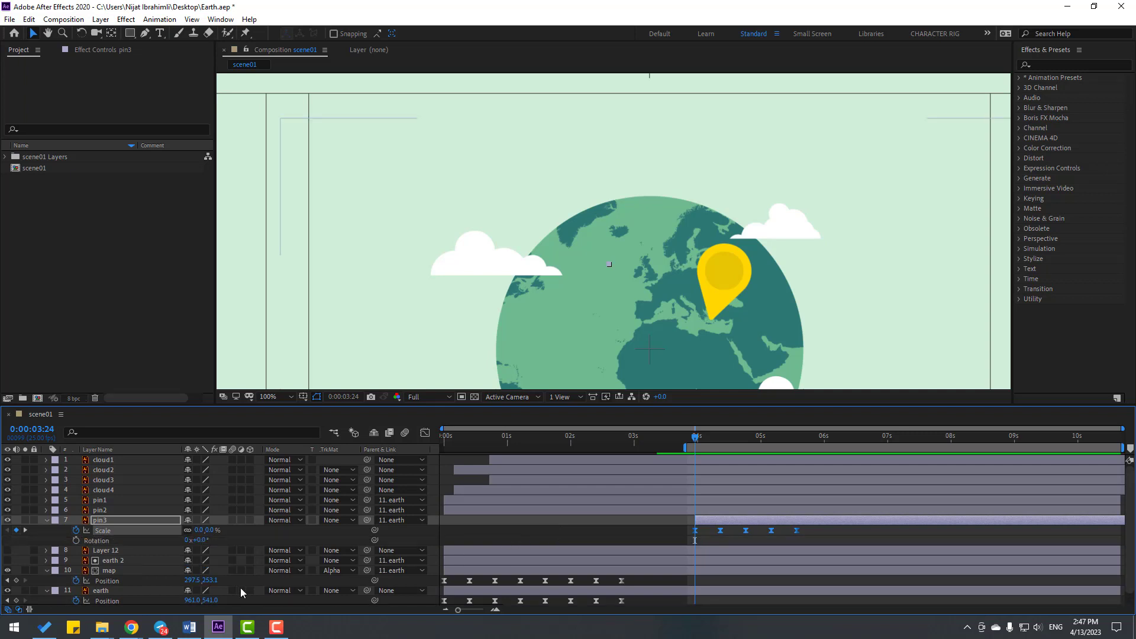
left_click(76, 540)
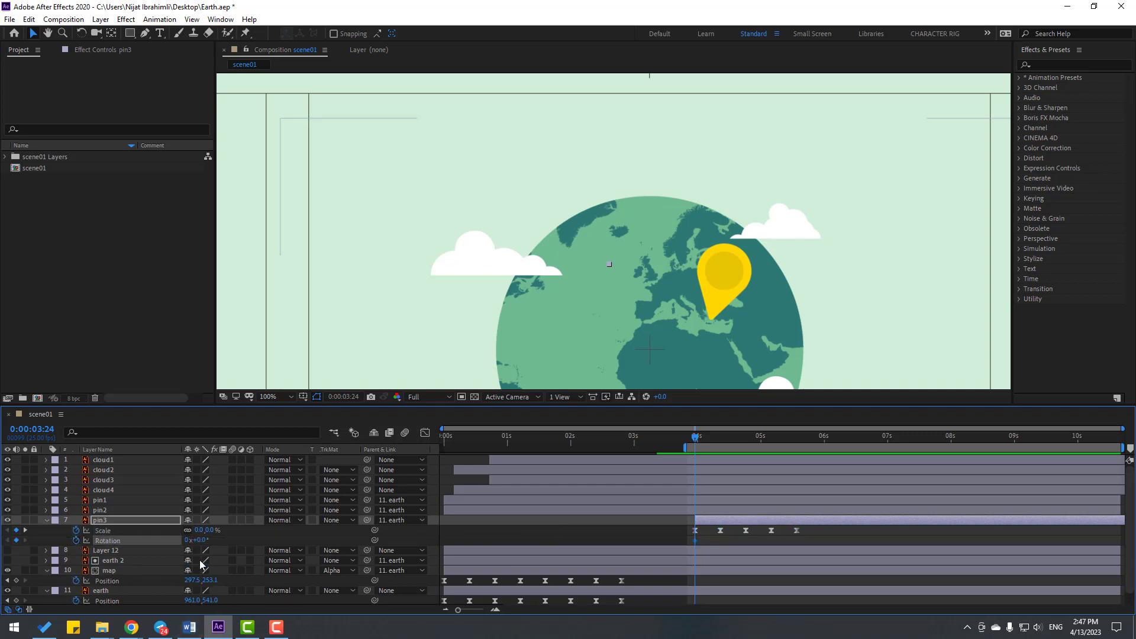
left_click(201, 540)
type("20")
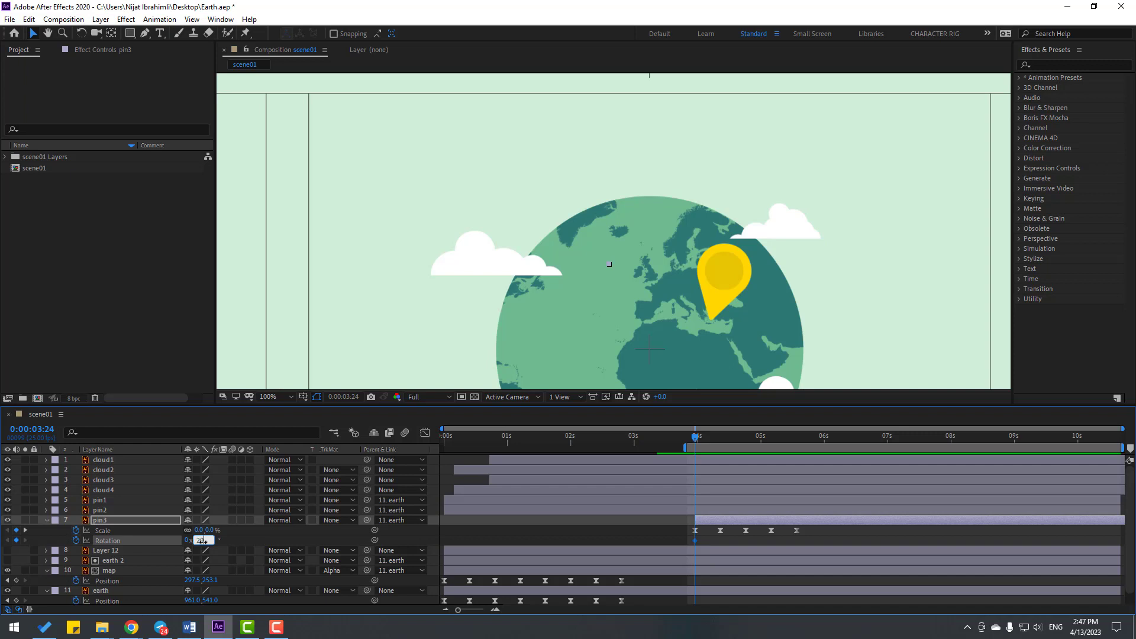
key("Return")
Keyframe pin3's Rotation at -10° at 0:00:04:09 and 5° at 0:00:04:19
key("k")
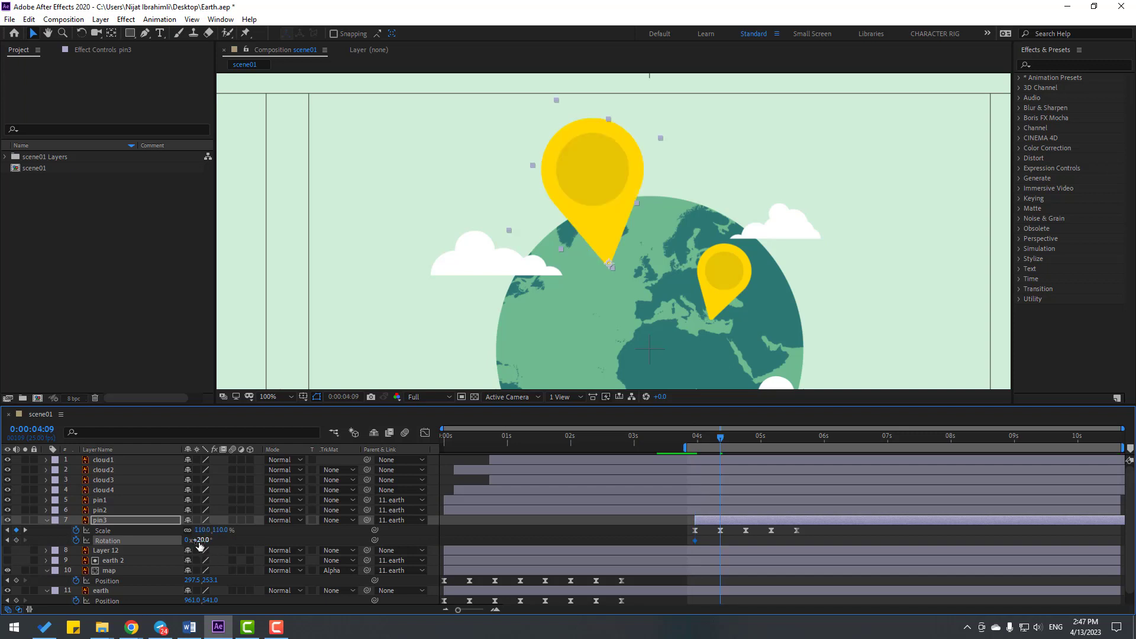
left_click(200, 540)
type("-10")
key("Return")
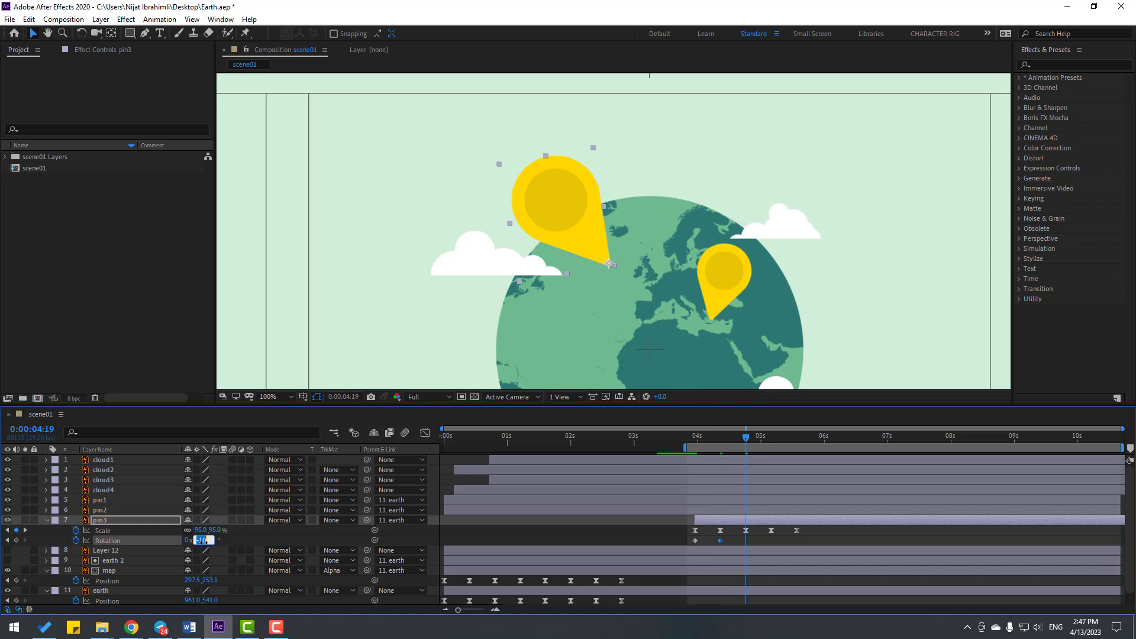
left_click(200, 540)
type("5")
key("Return")
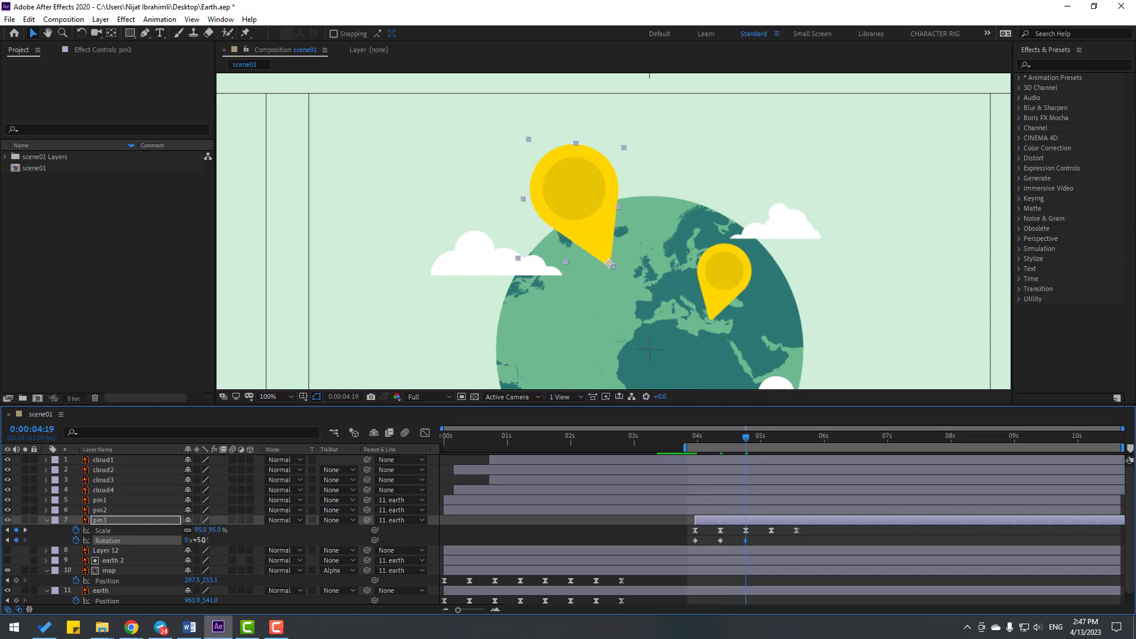
Keyframe pin3's Rotation at -2.5° at 0:00:05:04 and 0° at 0:00:05:14
key("shift+Page_Down")
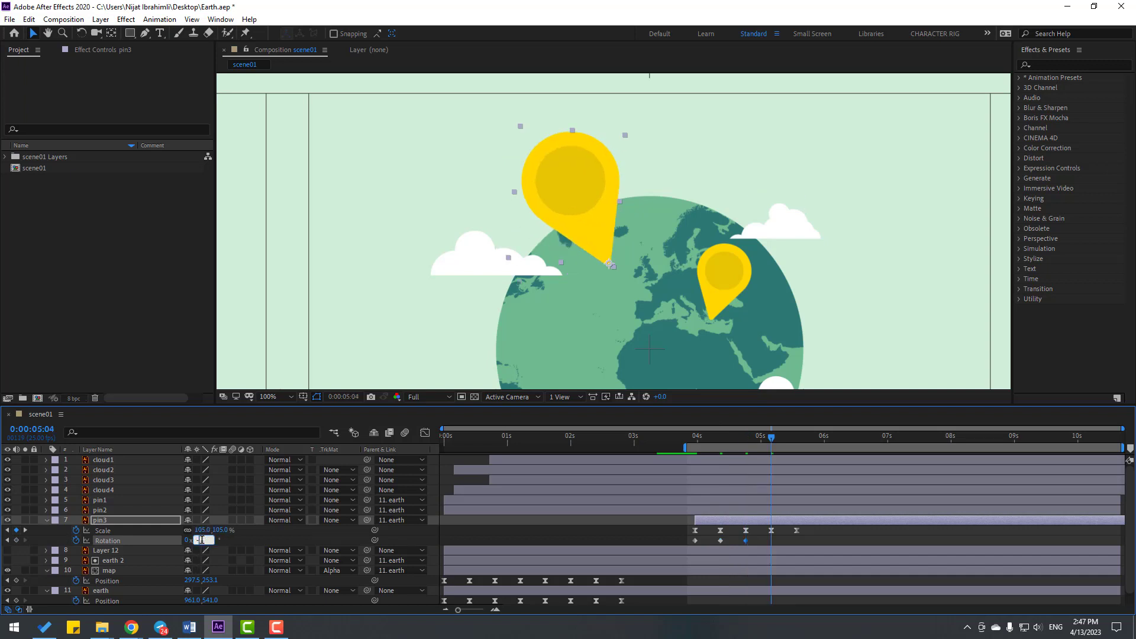
left_click(201, 540)
type("-2.5")
key("Return")
key("shift+Page_Down")
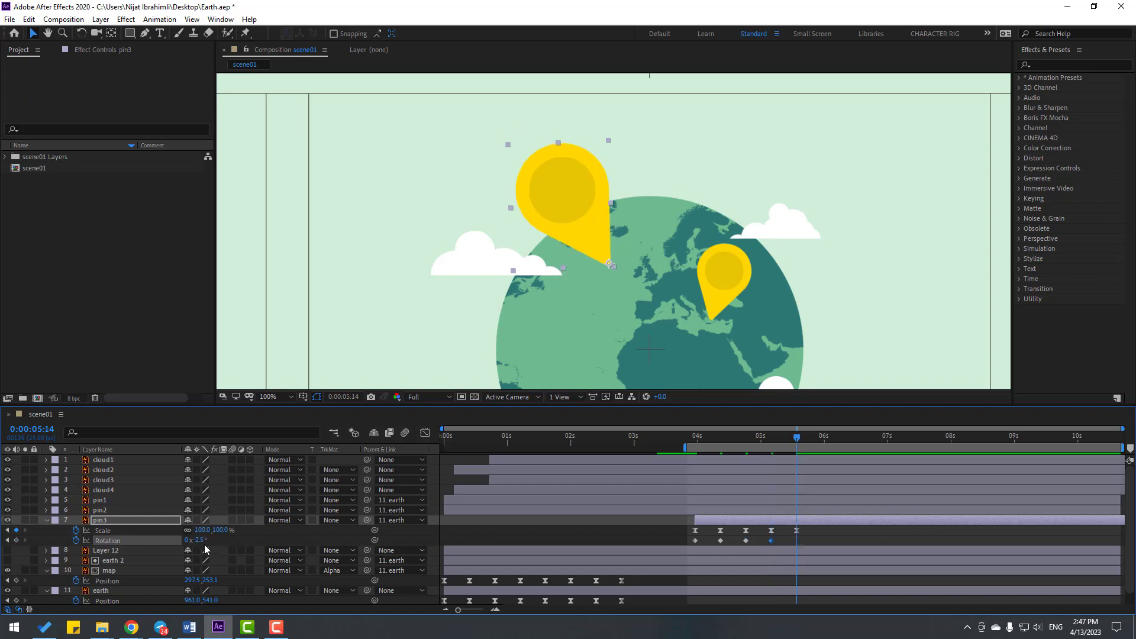
left_click(199, 540)
type("0")
key("Return")
Apply Easy Ease to all Rotation keyframes of pin3 and preview the swinging pin
left_click_drag(805, 543, 678, 555)
right_click(696, 540)
mouse_move(769, 530)
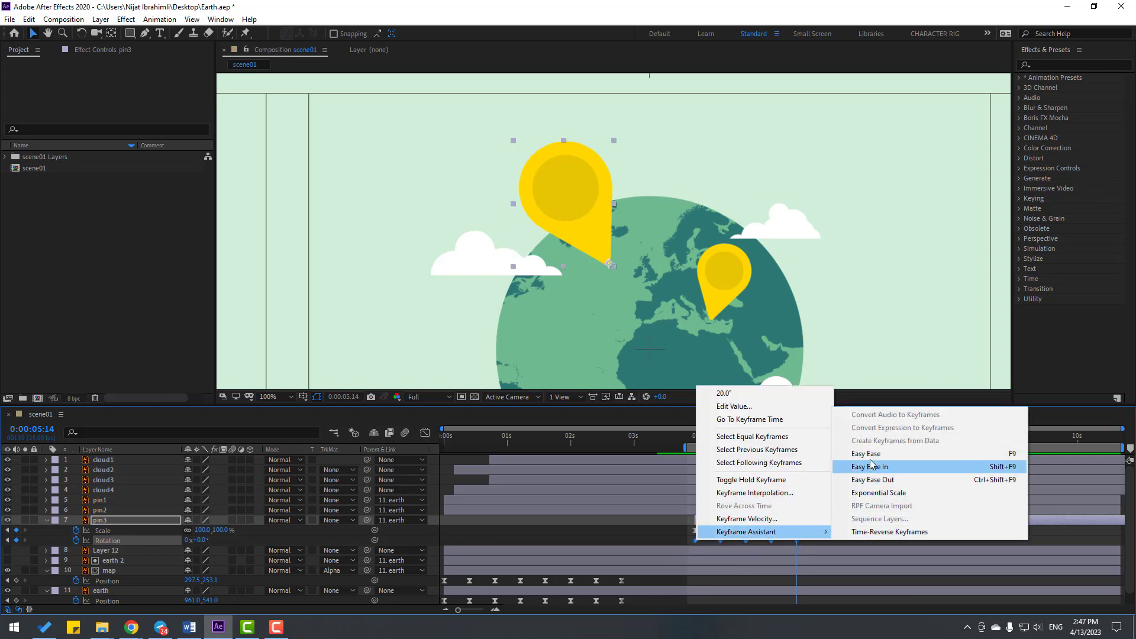
left_click(866, 467)
key("space")
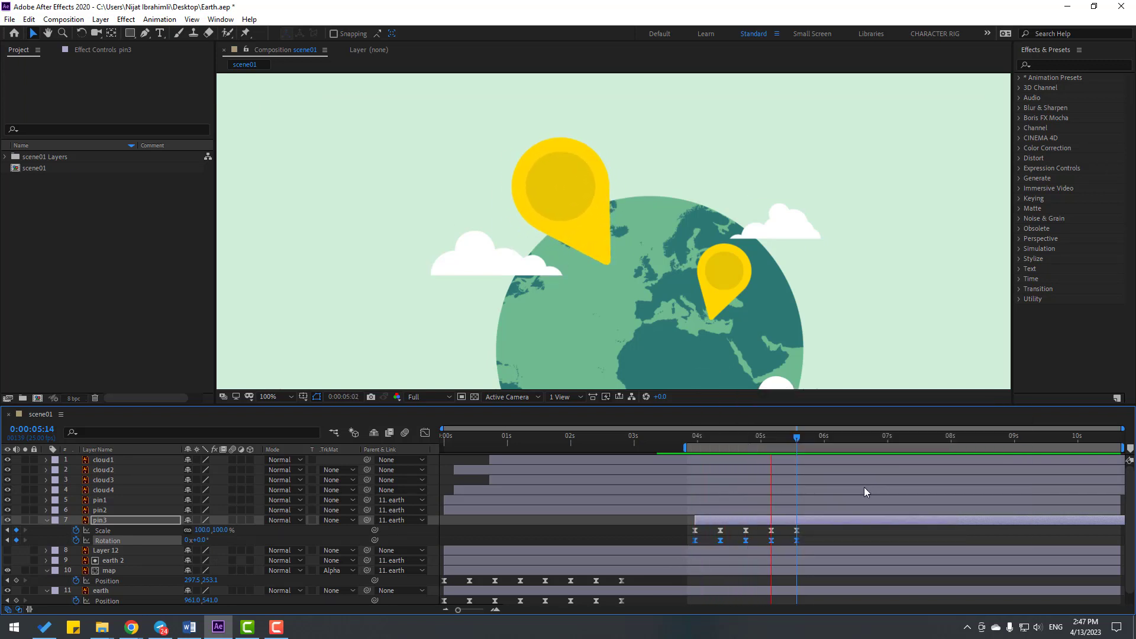
key("space")
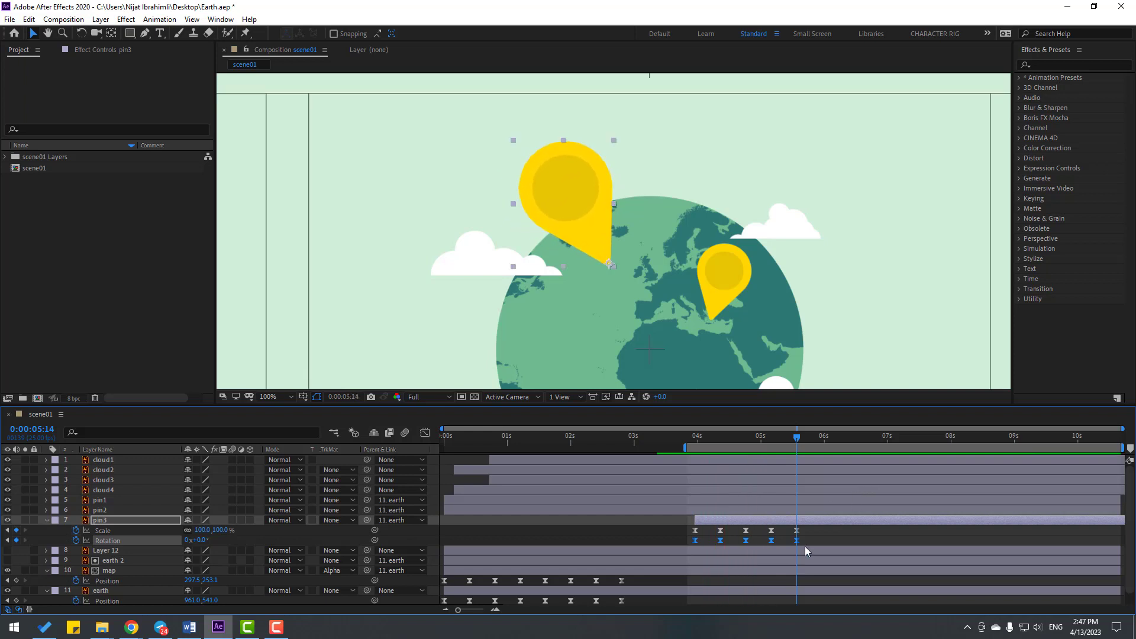
Select all of pin3's Scale and Rotation keyframes, and collapse the layer's properties
left_click_drag(813, 530, 681, 545)
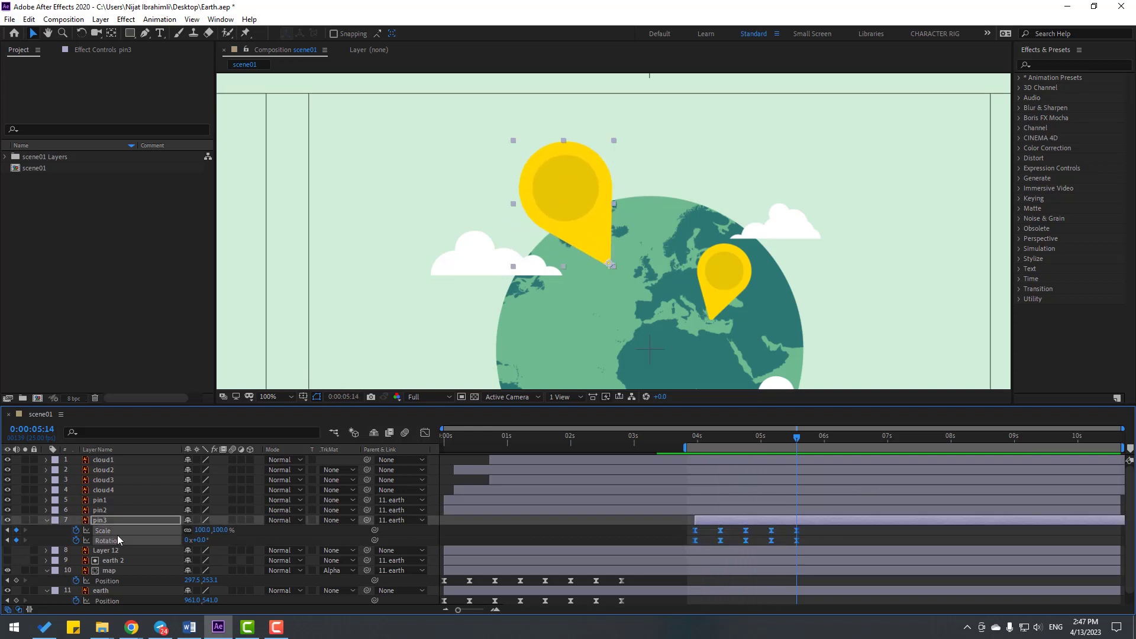
left_click(45, 523)
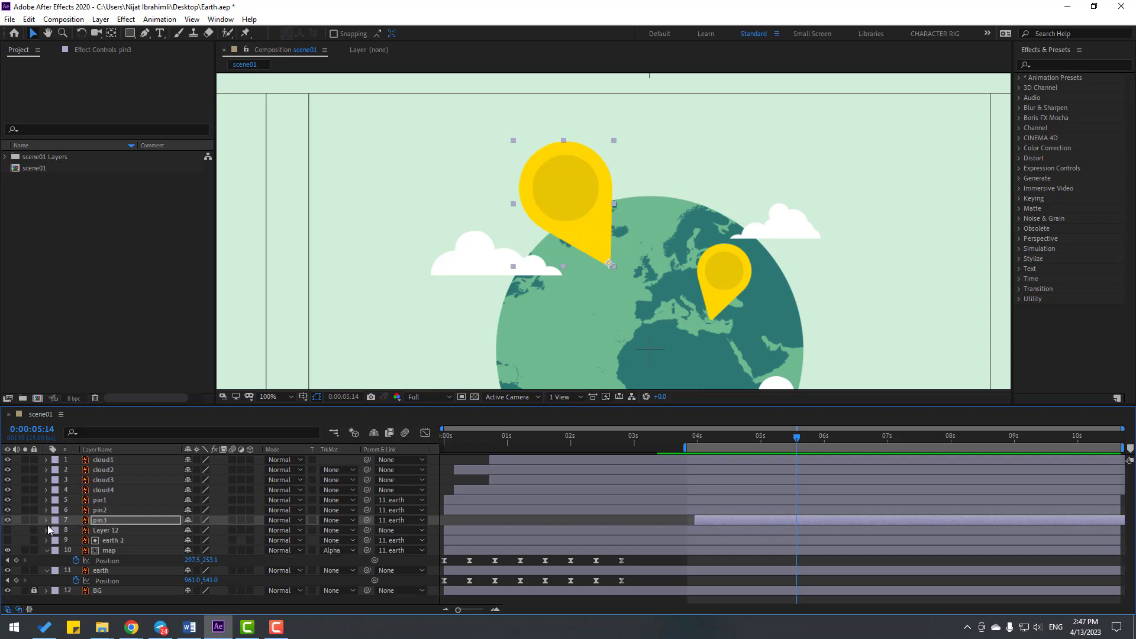
Move pin2's anchor point from its centre to the pin's lower tip
left_click(725, 272)
key("period")
left_click_drag(791, 329, 489, 211)
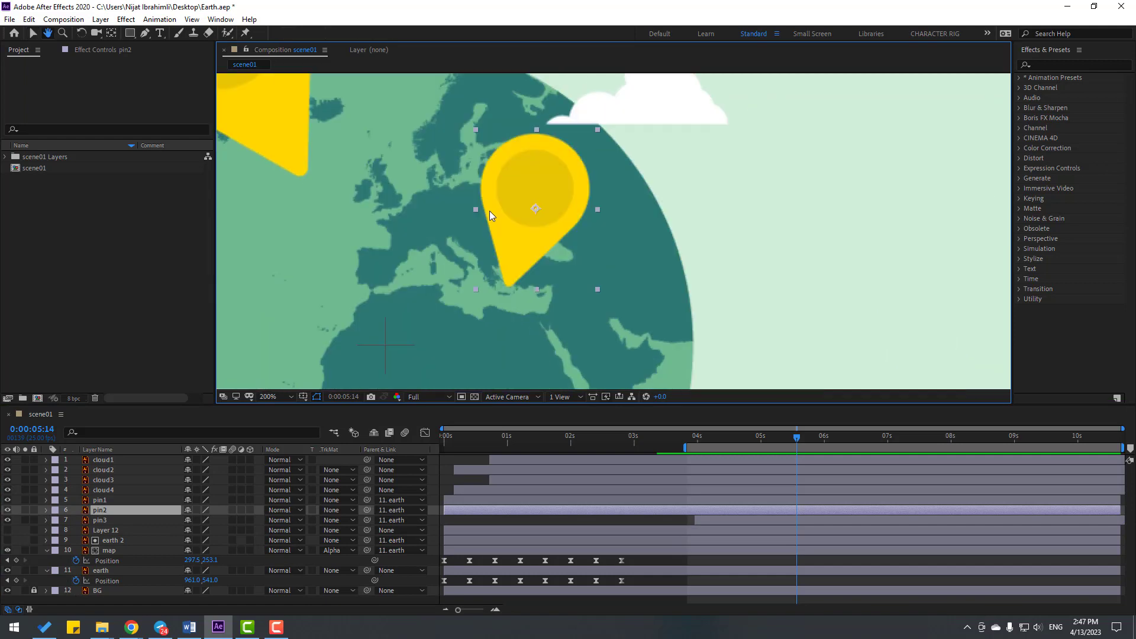
left_click(113, 33)
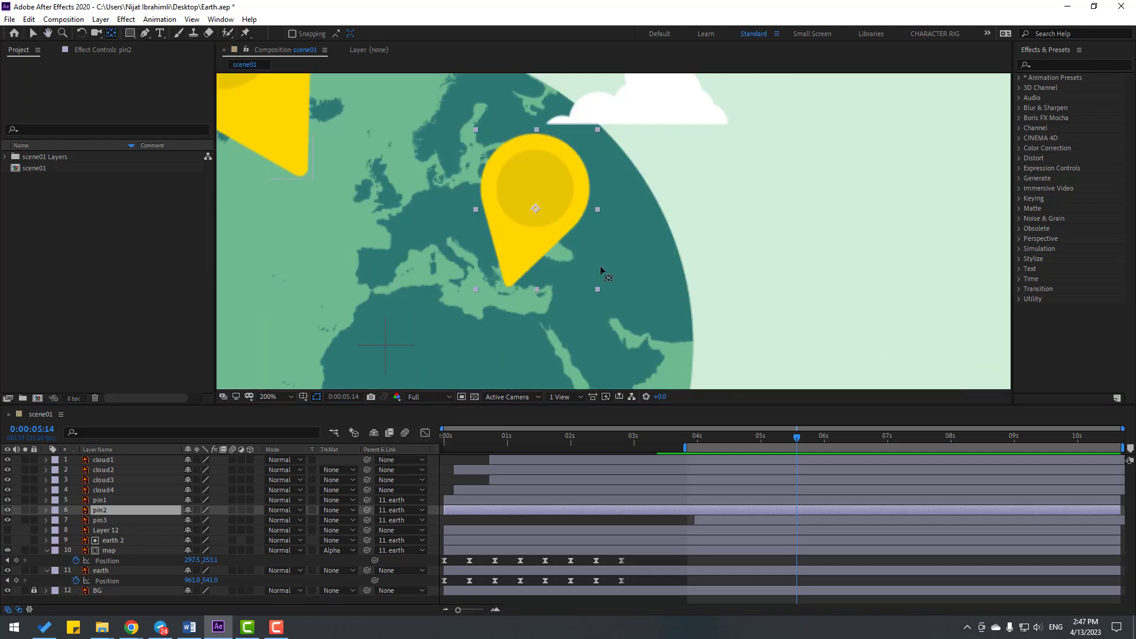
left_click_drag(537, 214, 510, 284)
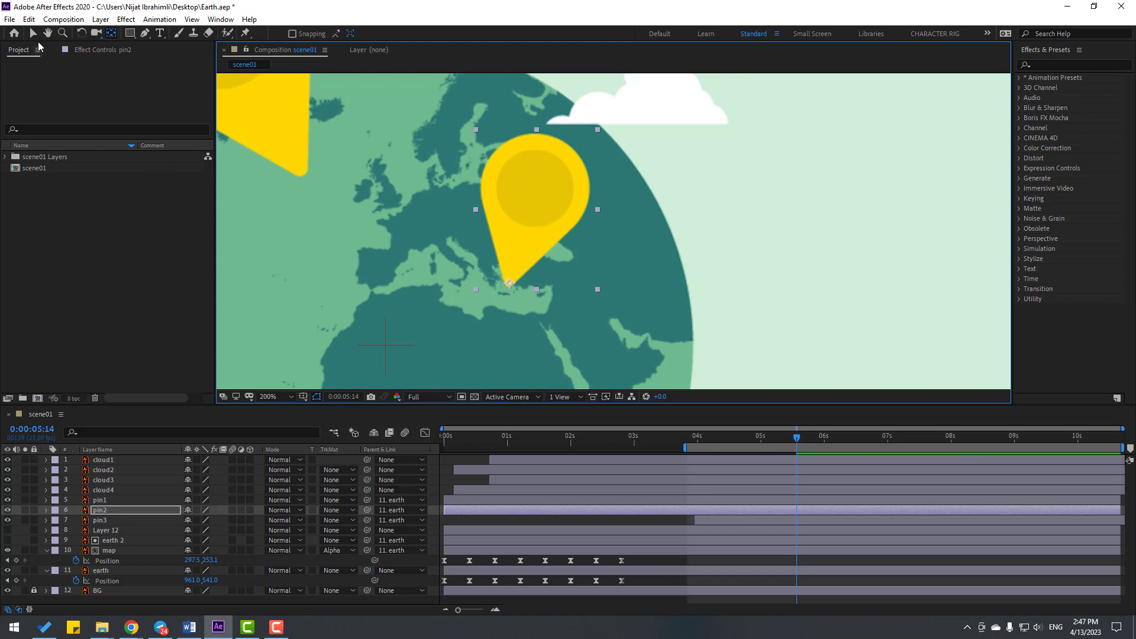
left_click(34, 35)
Shift the pin2 layer so it starts slightly after pin3, at about 0:00:04:10, previewing the timing
left_click_drag(453, 513, 718, 510)
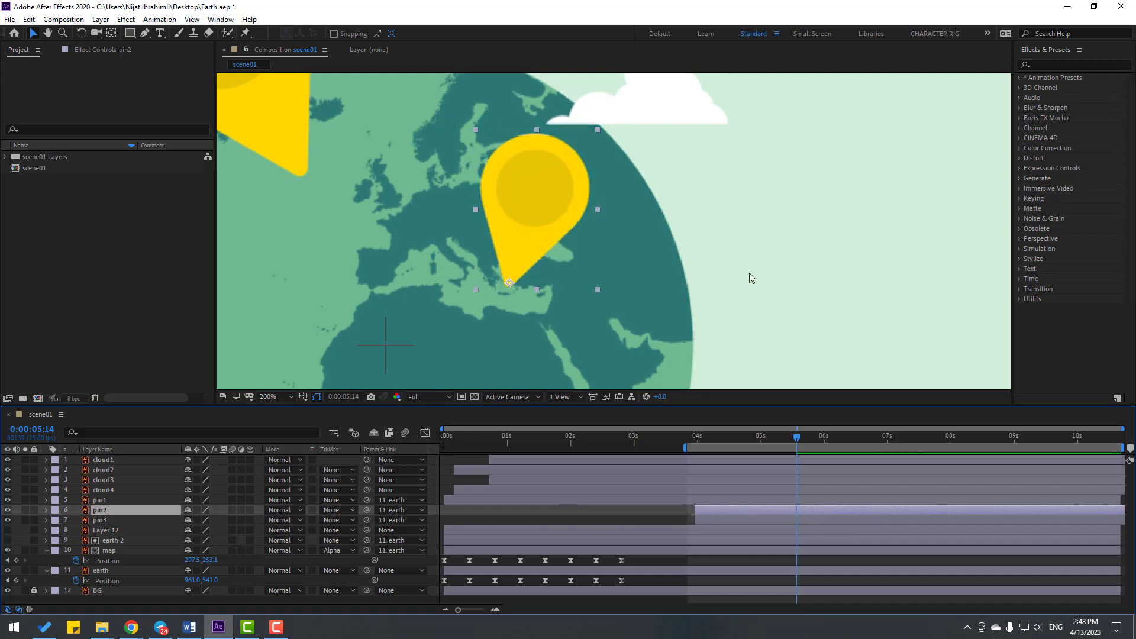
scroll(749, 272, "down", 1)
key("space")
key("space")
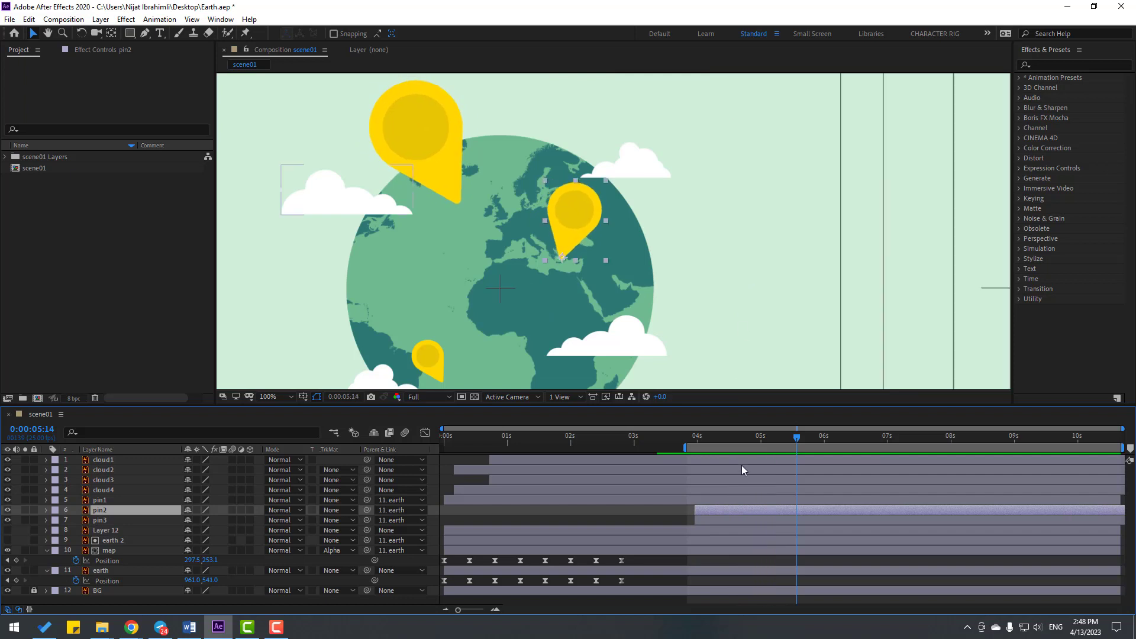
left_click_drag(709, 512, 724, 513)
key("space")
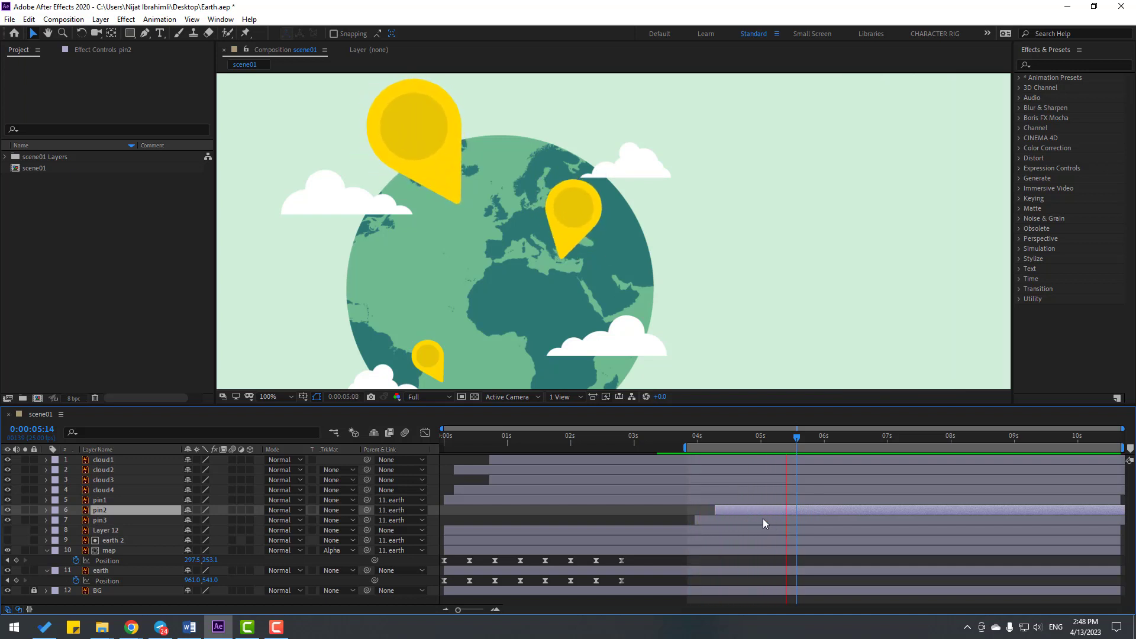
key("space")
left_click_drag(729, 510, 737, 511)
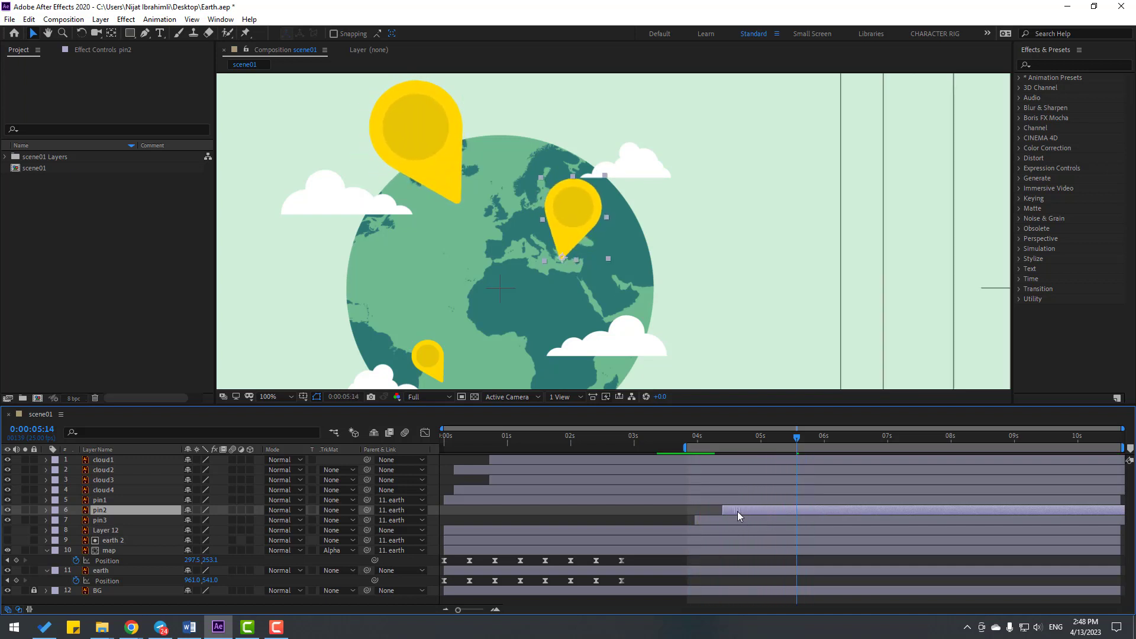
key("space")
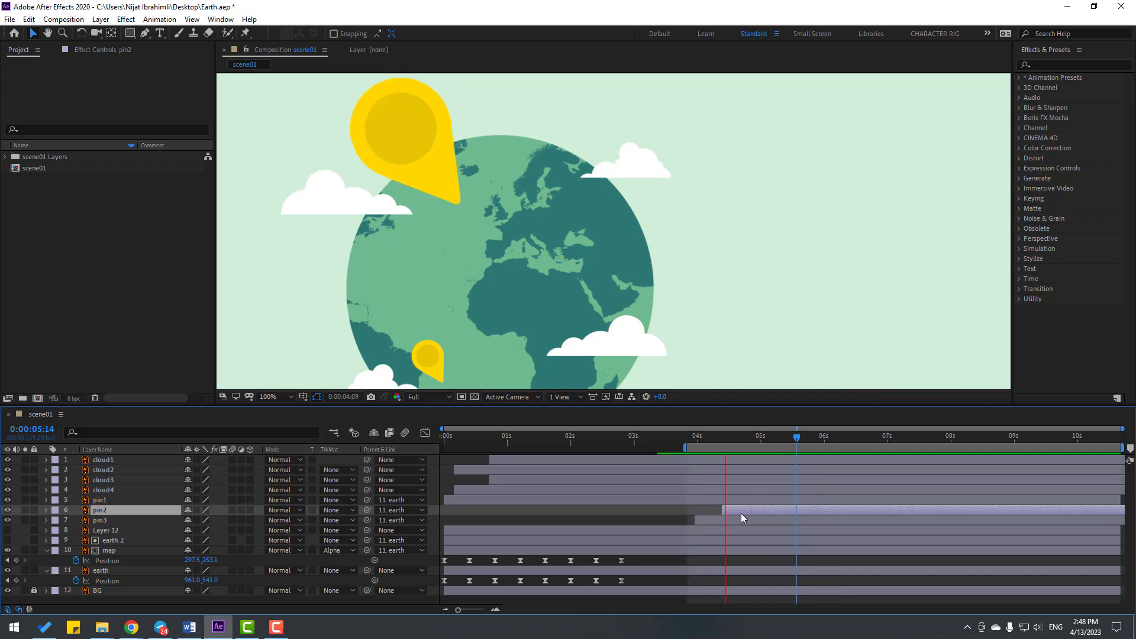
Move pin1's anchor point to the pin's lower tip and shift its layer to start at 0:00:05:06
left_click(775, 435)
left_click(431, 355)
left_click_drag(485, 346, 544, 257)
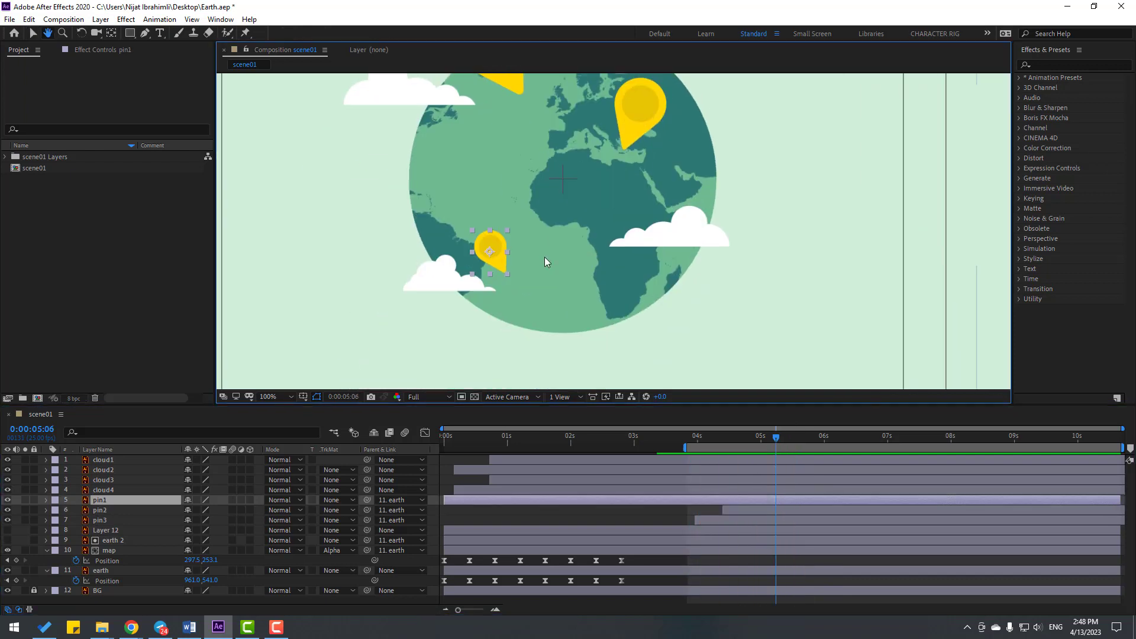
key("period")
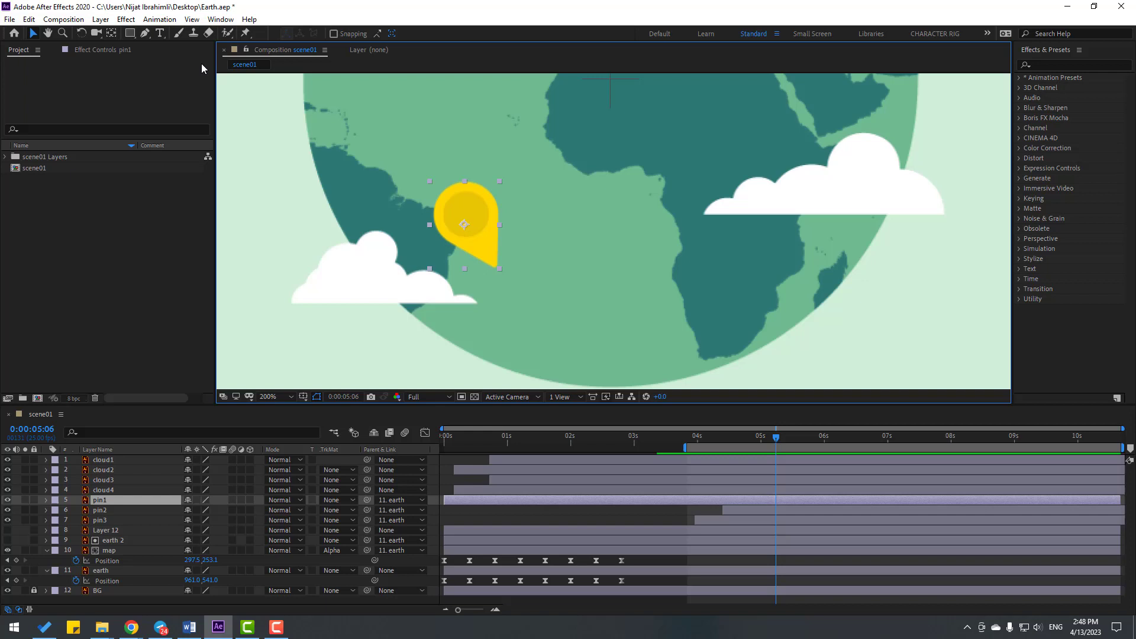
left_click(111, 33)
left_click_drag(465, 224, 471, 229)
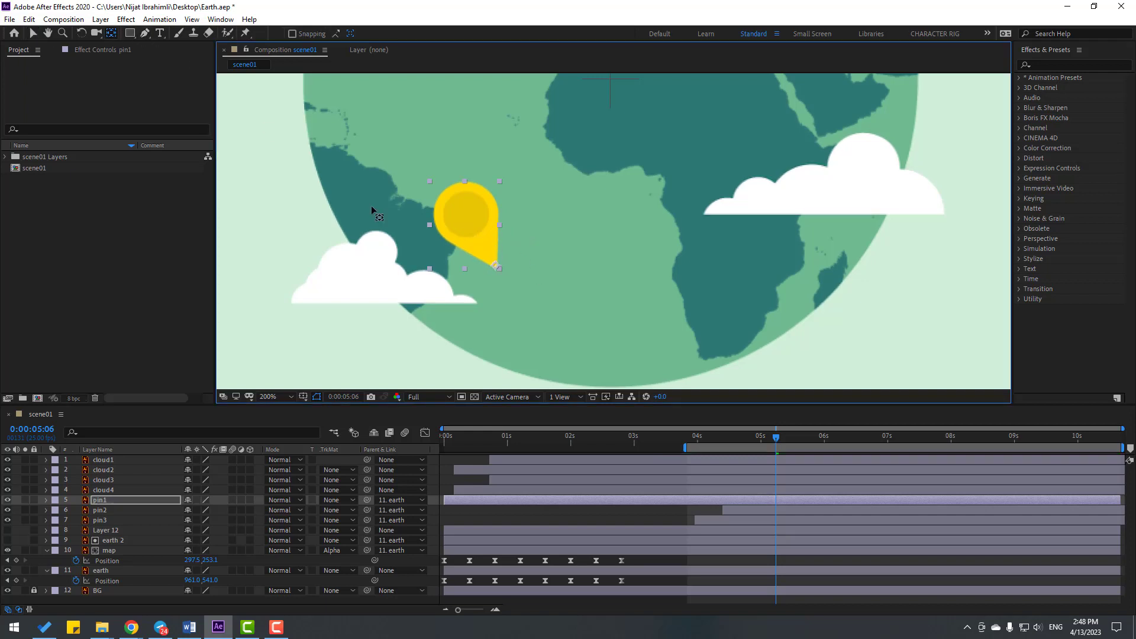
left_click(33, 33)
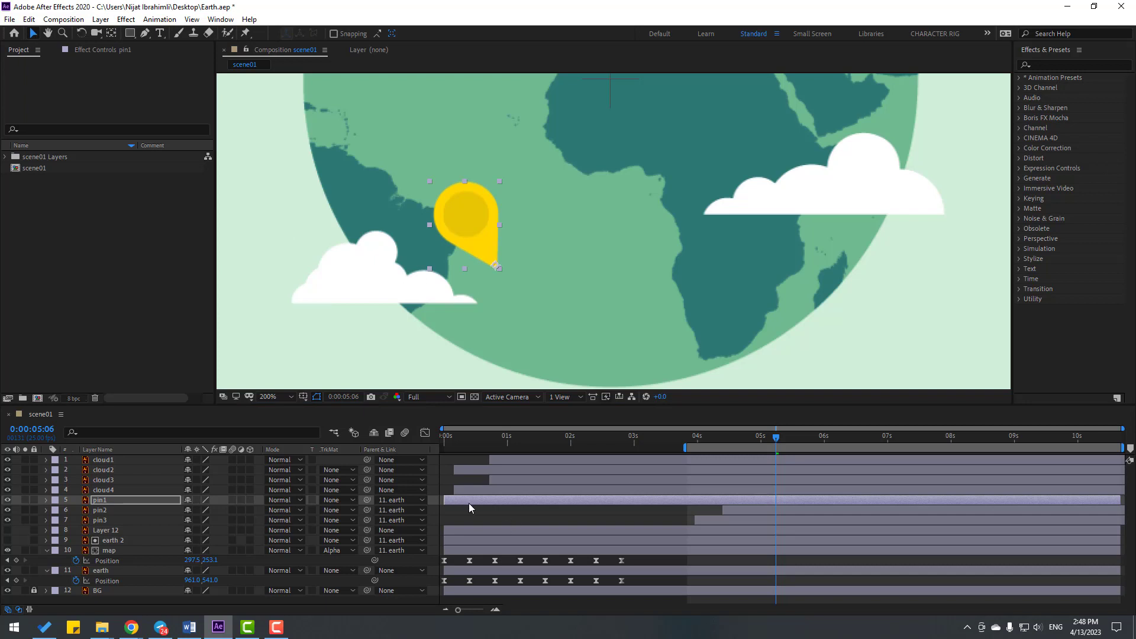
left_click_drag(469, 503, 786, 506)
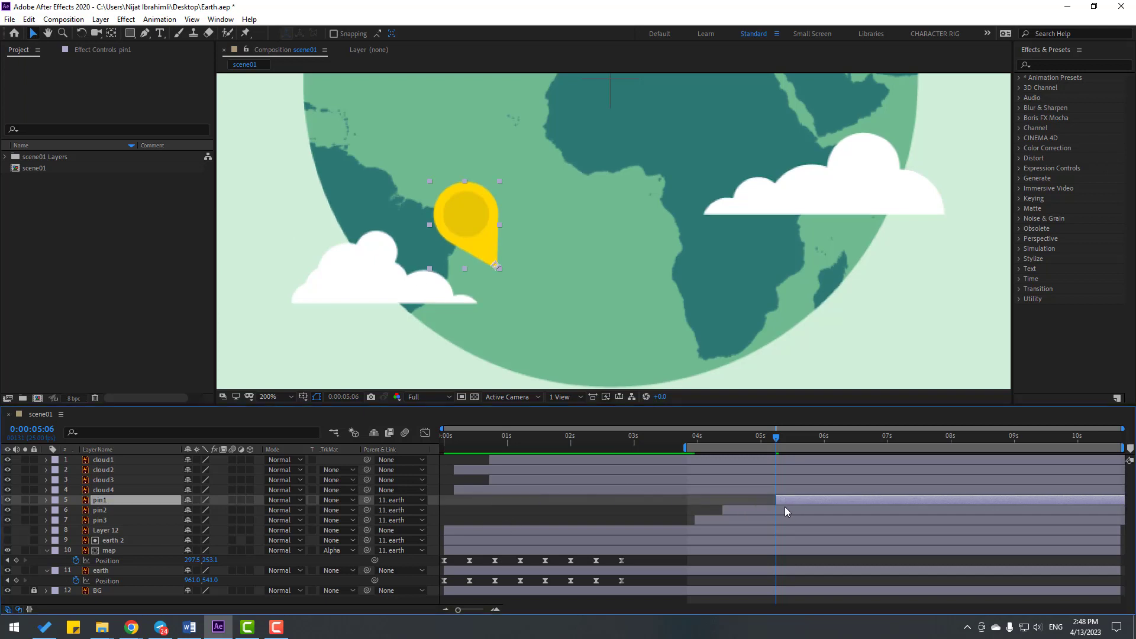
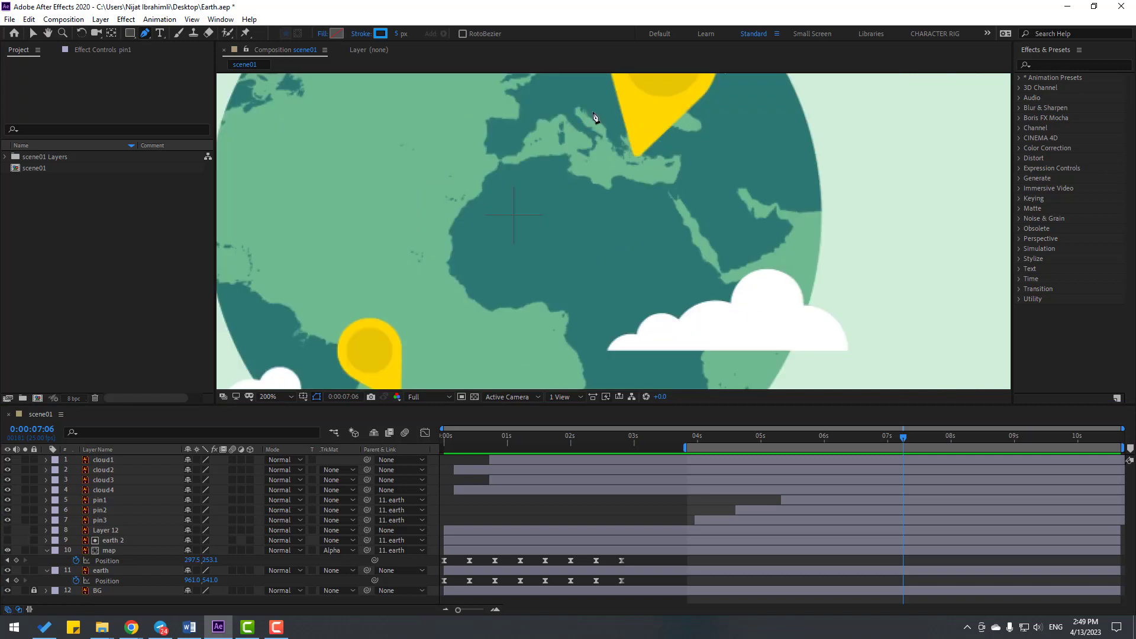
Begin a 5 px blue stroked path with the Pen tool, running from pin3's tip across Europe to pin2's tip
left_click_drag(601, 115, 578, 304)
left_click_drag(487, 306, 518, 291)
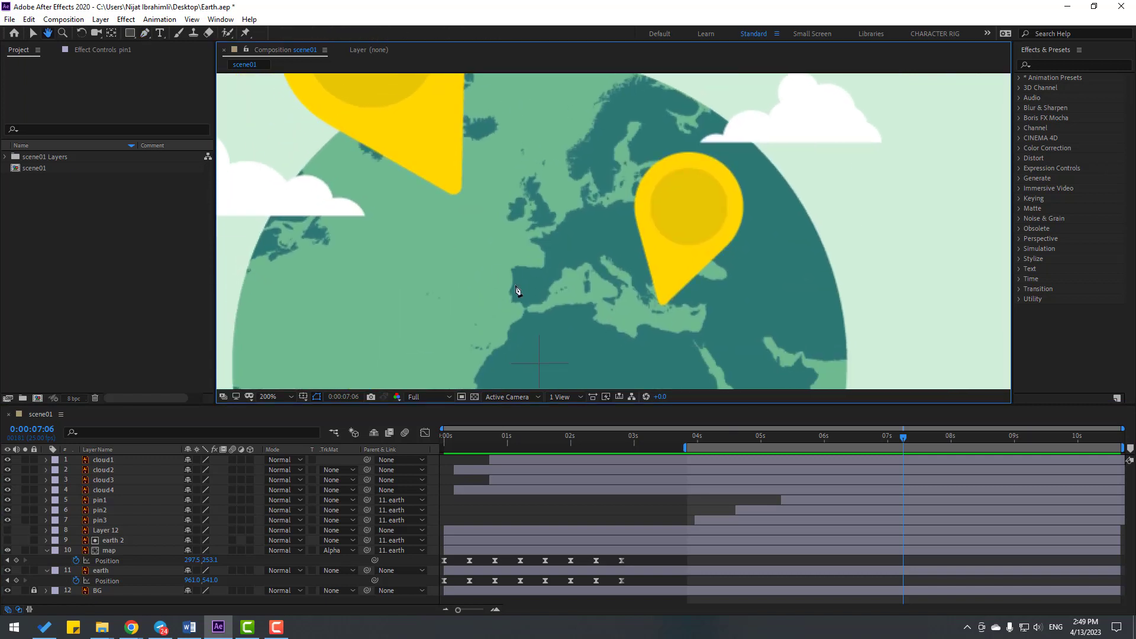
scroll(473, 219, "down", 2)
scroll(648, 274, "up", 3)
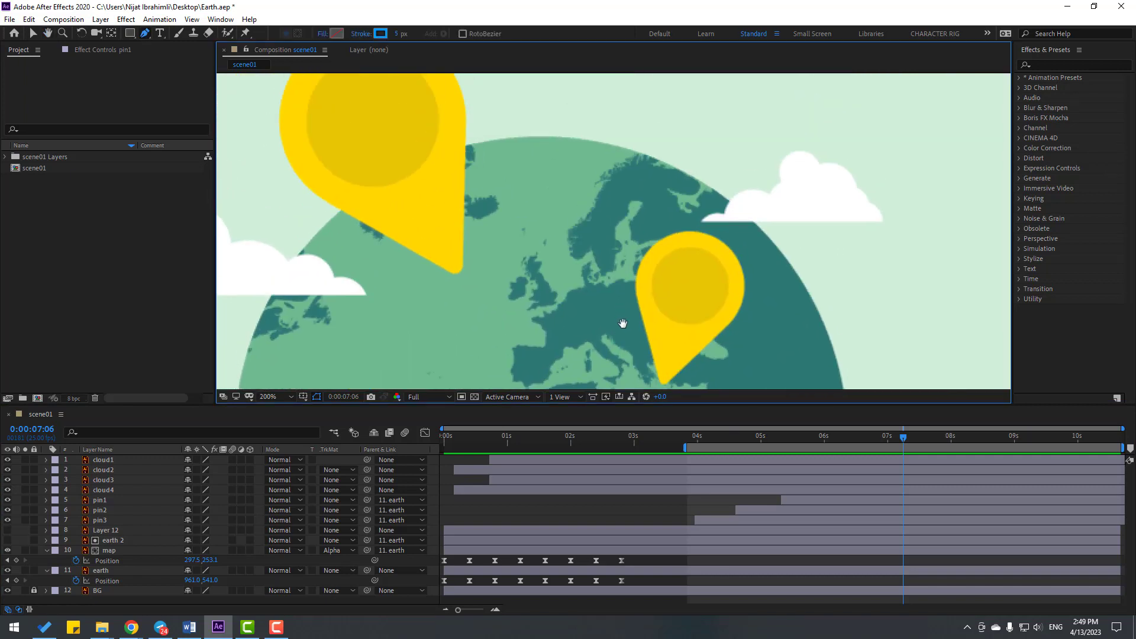
scroll(619, 325, "down", 4)
scroll(598, 152, "up", 1)
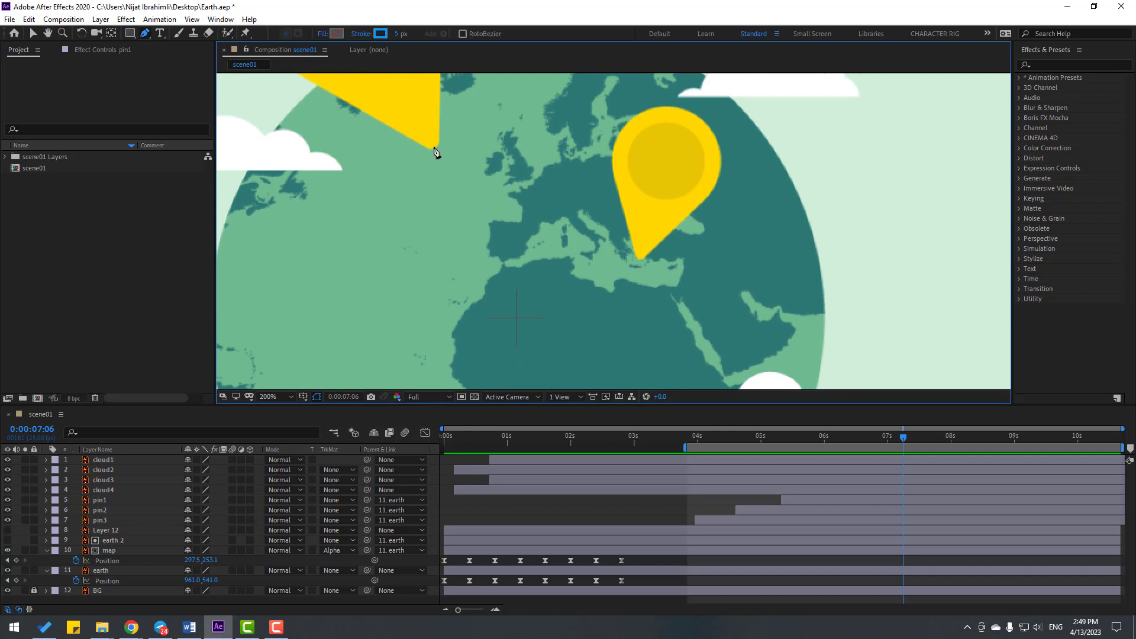
left_click(433, 147)
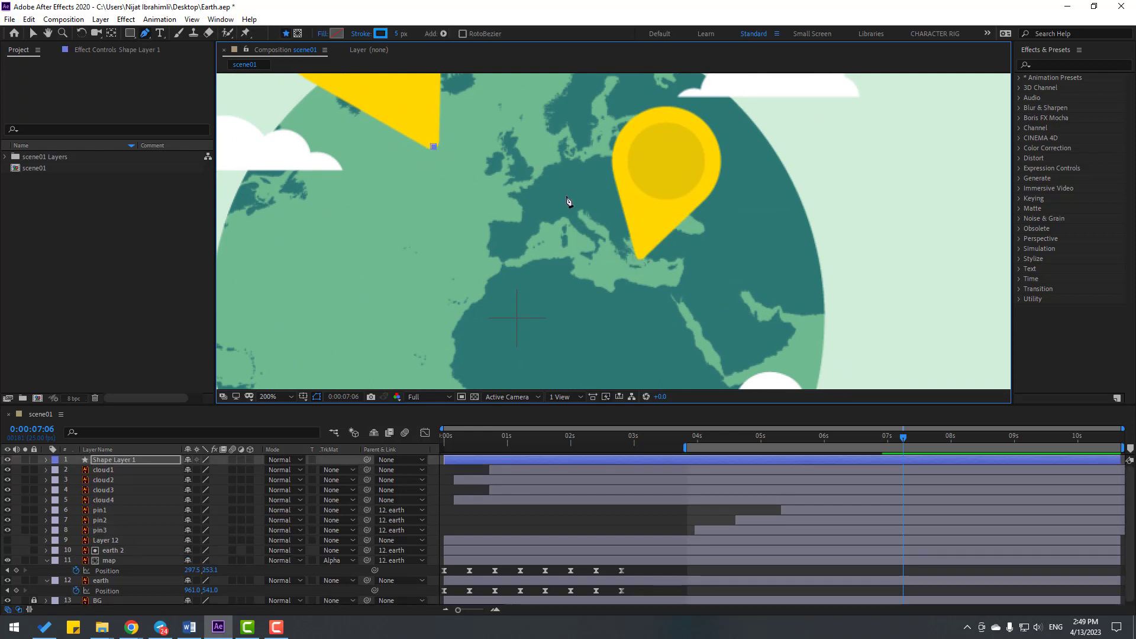
left_click(642, 262)
Extend the path from pin2's tip across Africa and the Atlantic with angled segments, ending at pin1's tip
scroll(641, 260, "down", 5)
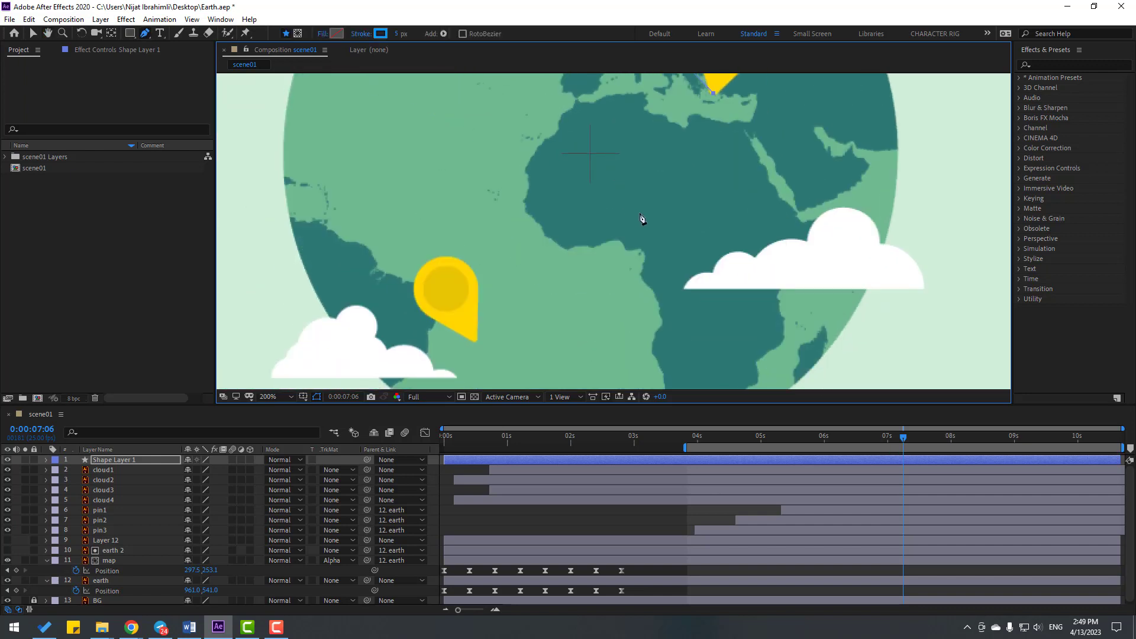
left_click(683, 196)
left_click(595, 254)
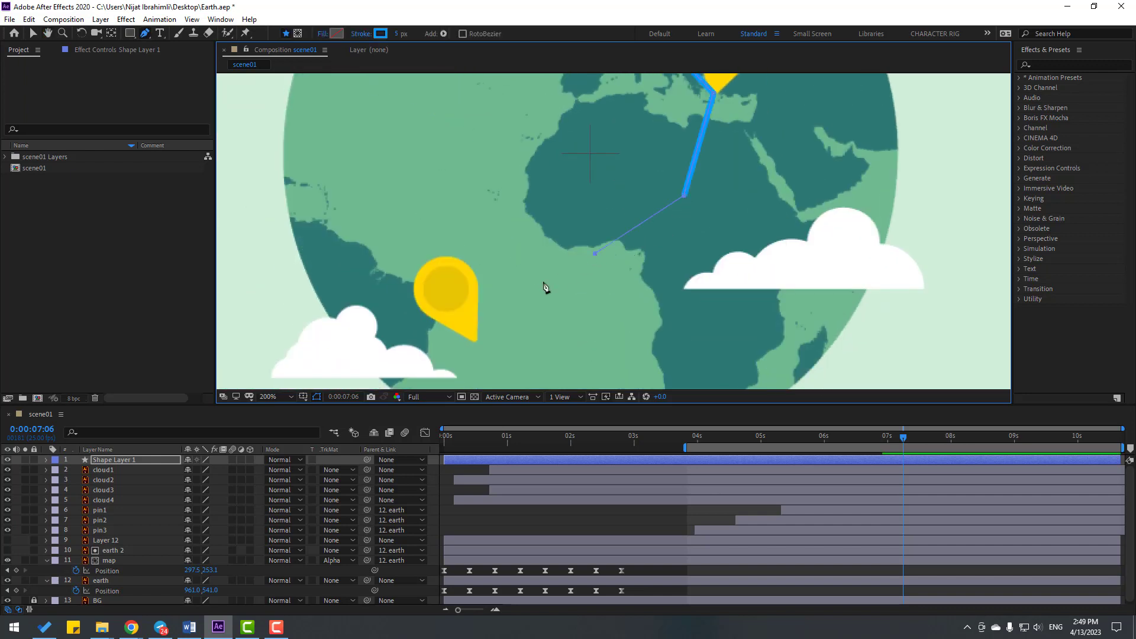
left_click(547, 324)
left_click(475, 341)
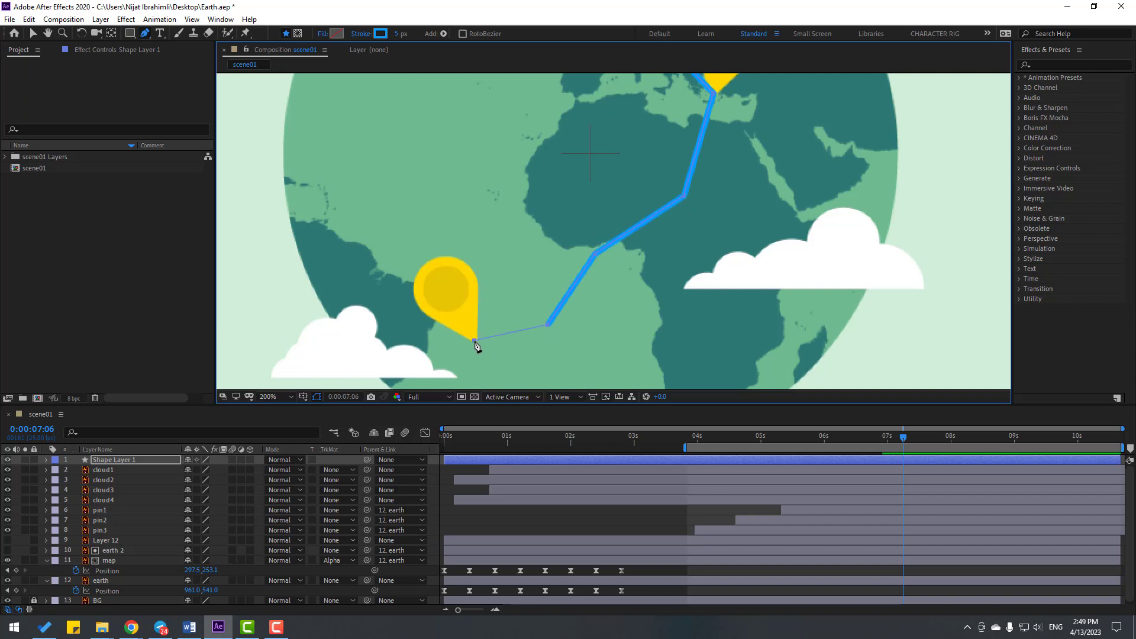
left_click(47, 34)
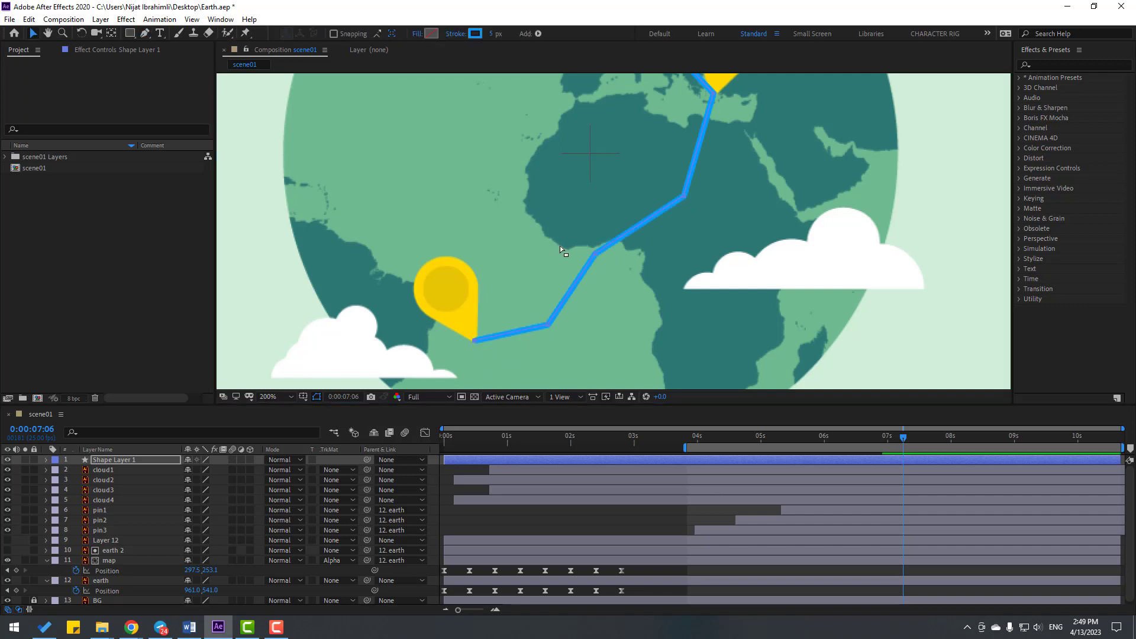
scroll(651, 231, "down", 2)
left_click_drag(724, 211, 747, 227)
key("v")
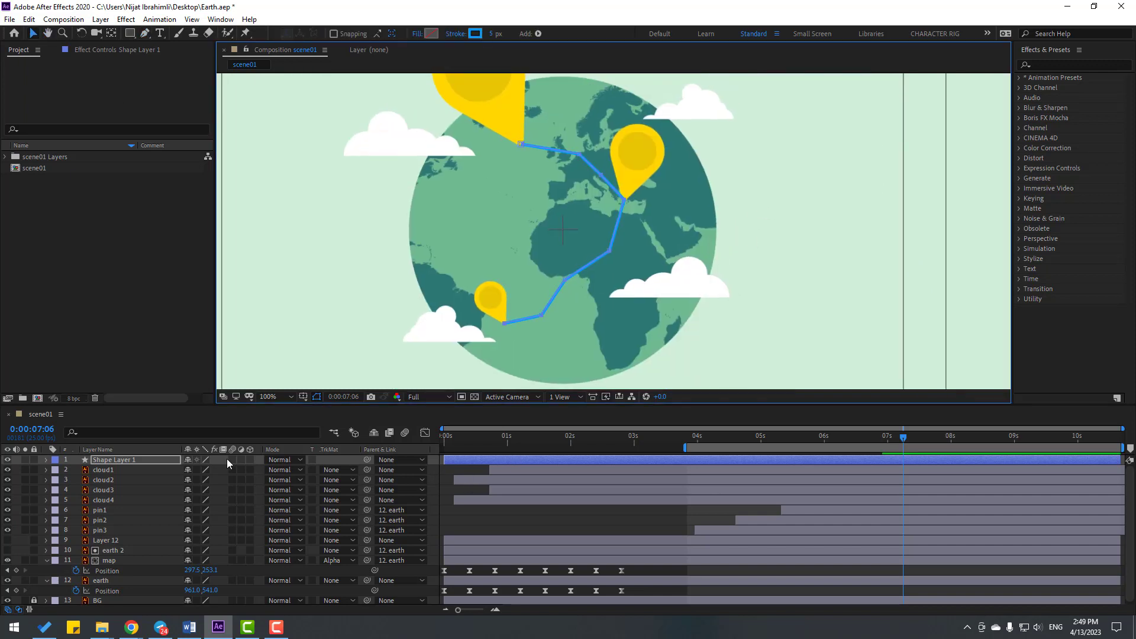
Parent the new shape layer to the earth layer and rename it road
left_click(136, 463)
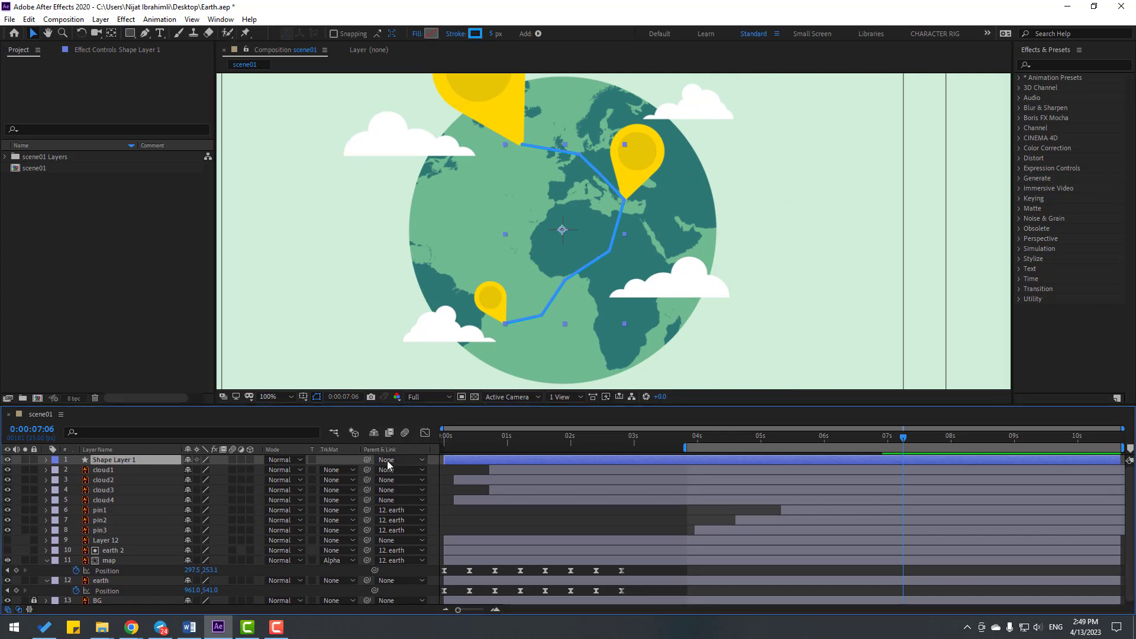
left_click_drag(368, 460, 117, 578)
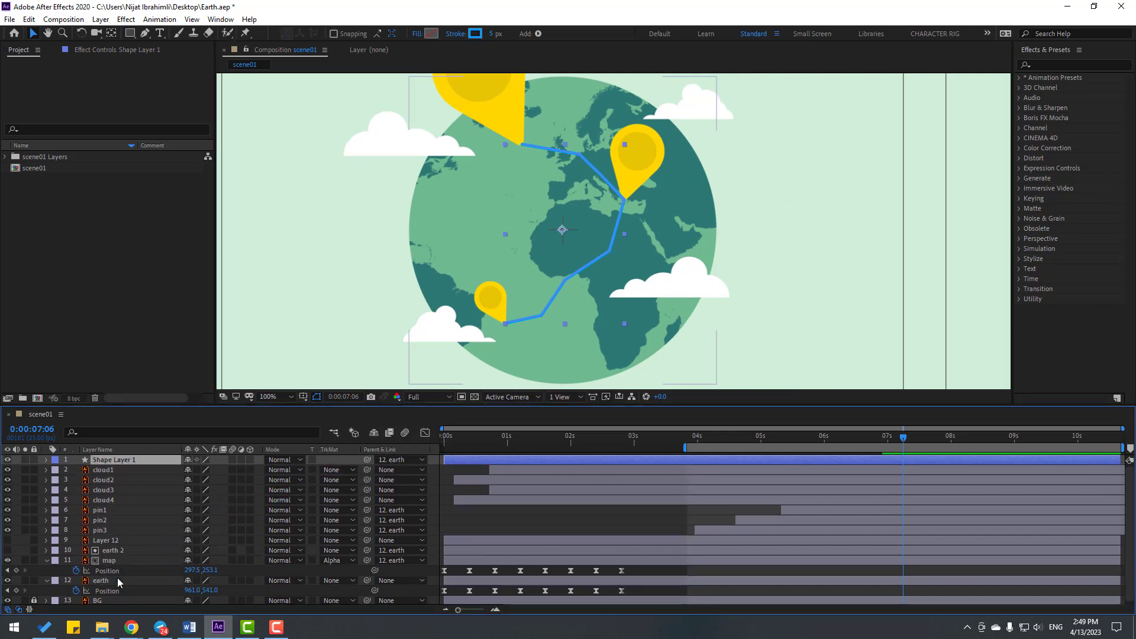
left_click(47, 560)
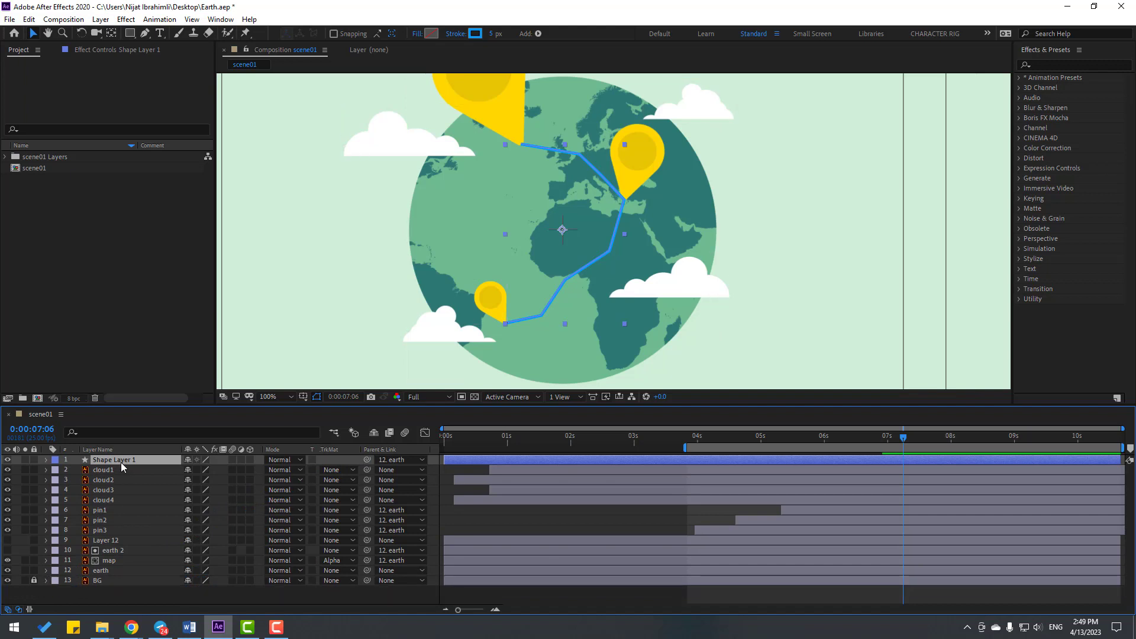
key("Return")
type("road")
key("Return")
Add a dash to Stroke 1 of the road layer's shape
left_click(47, 460)
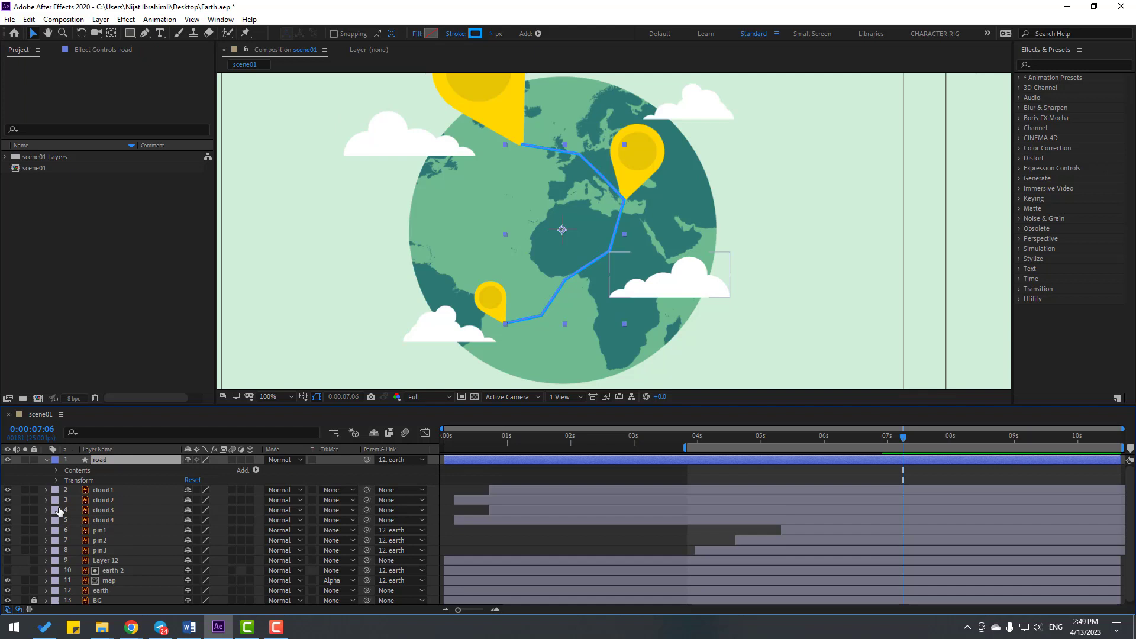
left_click(57, 470)
left_click(65, 480)
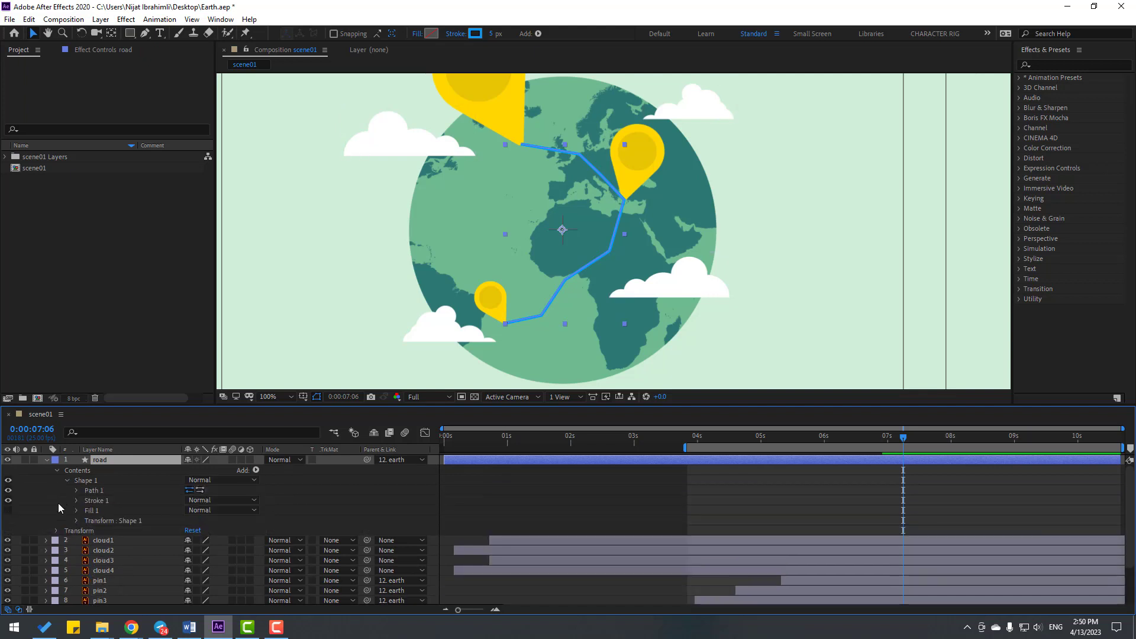
left_click(76, 501)
scroll(80, 541, "down", 1)
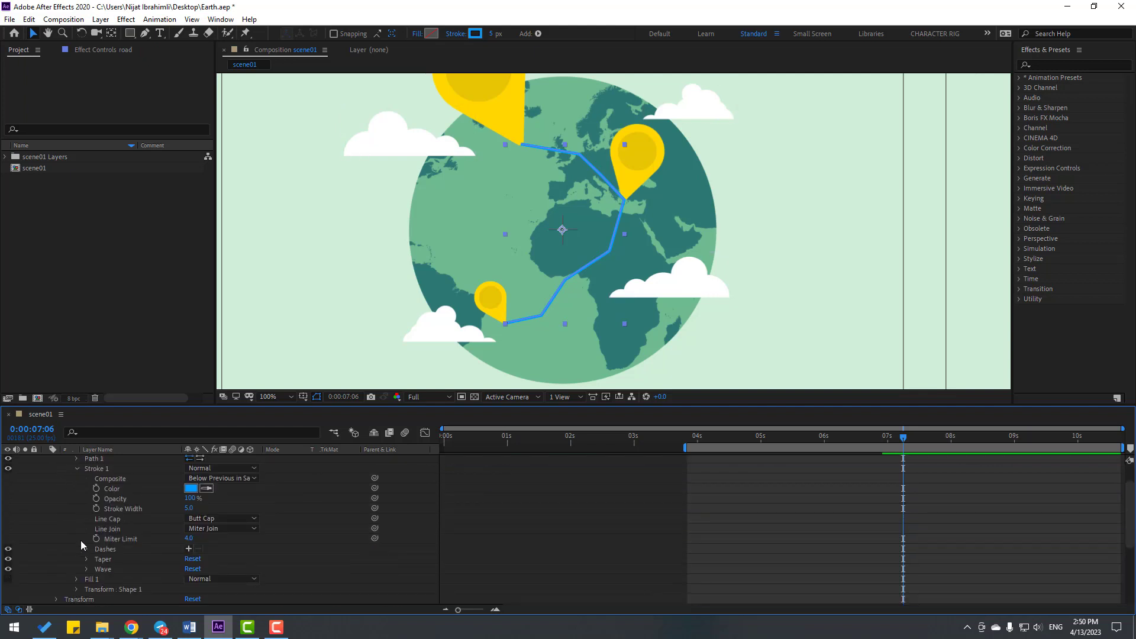
left_click(189, 550)
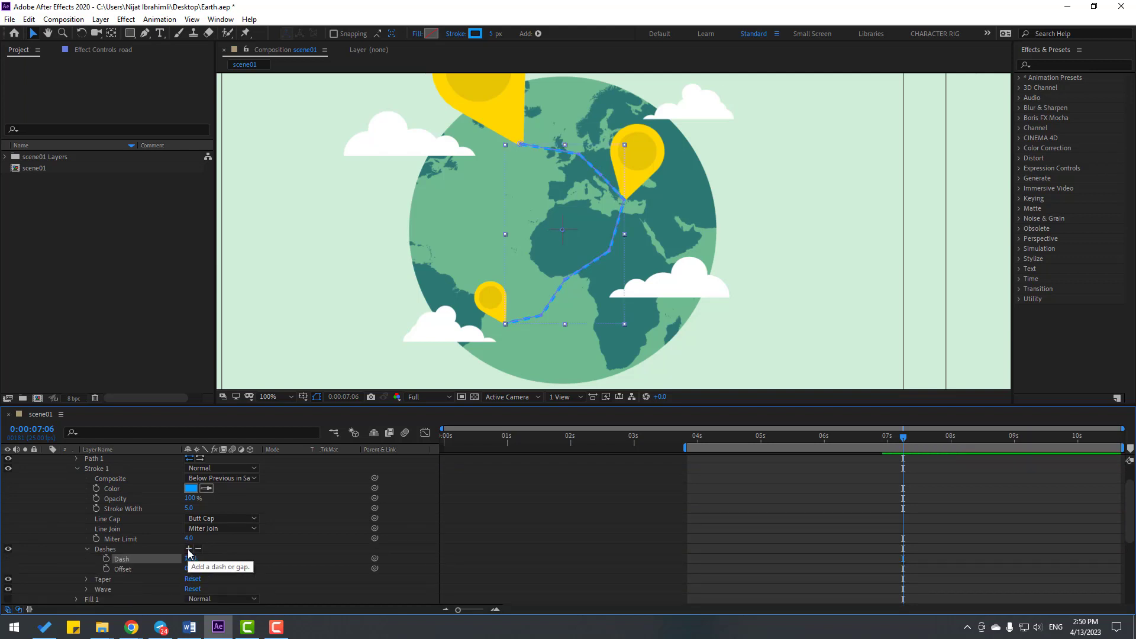
Change the road layer's stroke color from the shape stroke settings to white (FFFFFF)
scroll(694, 253, "up", 1)
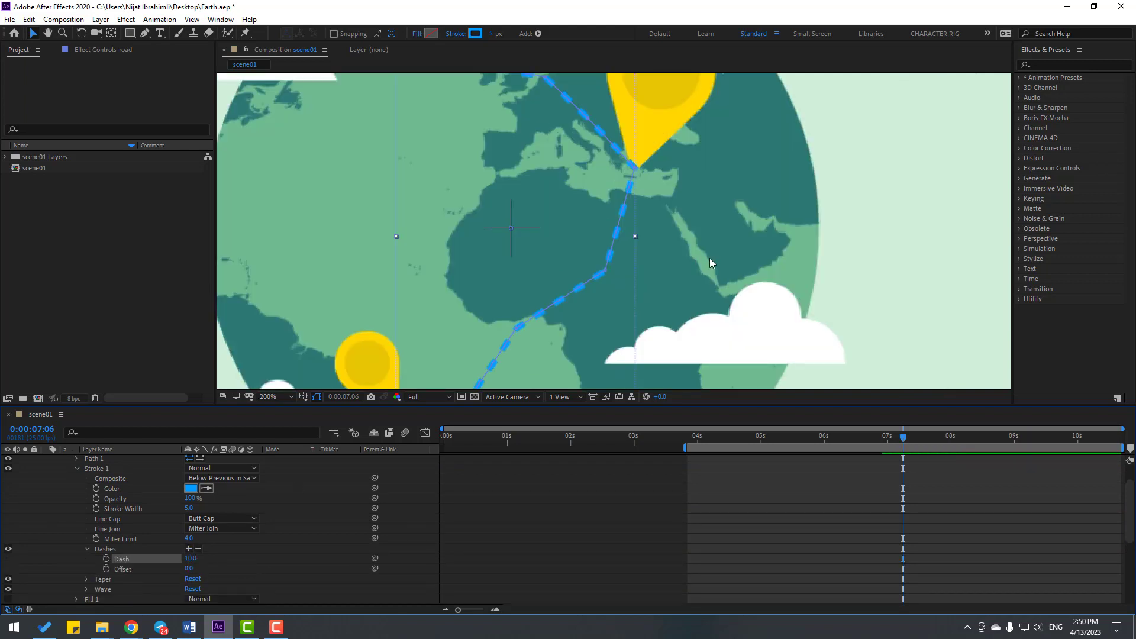
left_click(476, 34)
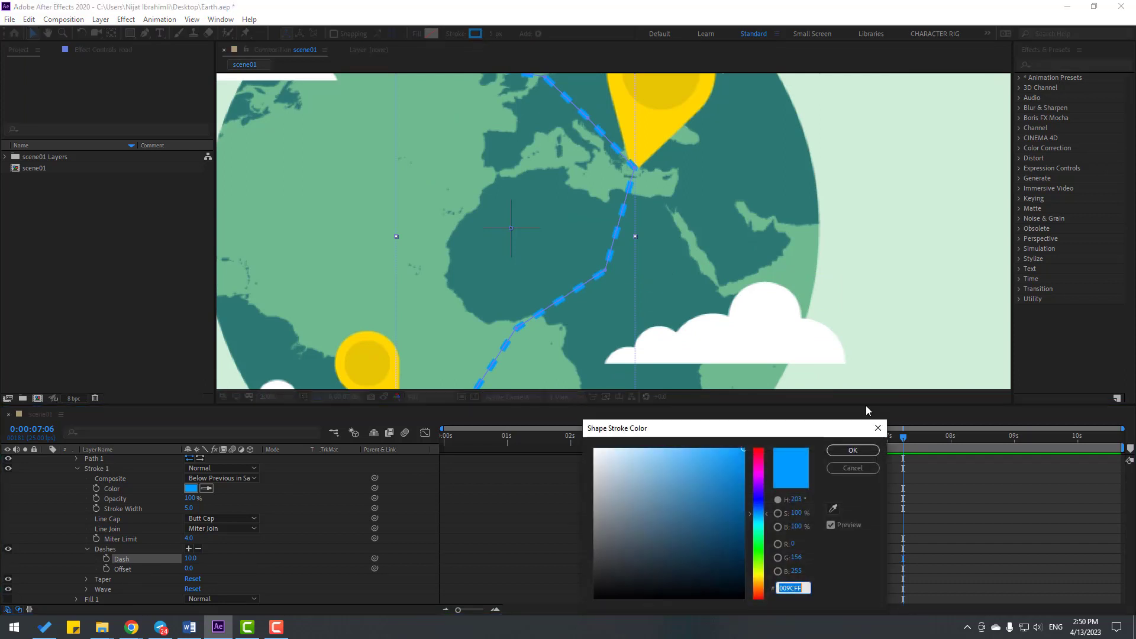
left_click_drag(698, 472, 427, 415)
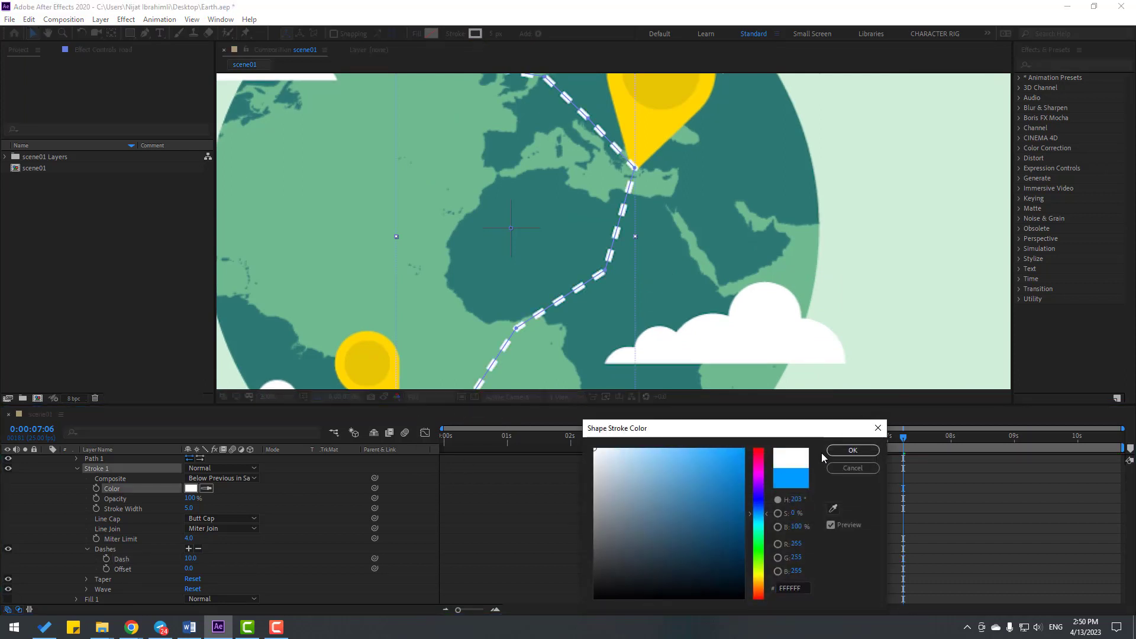
left_click(852, 450)
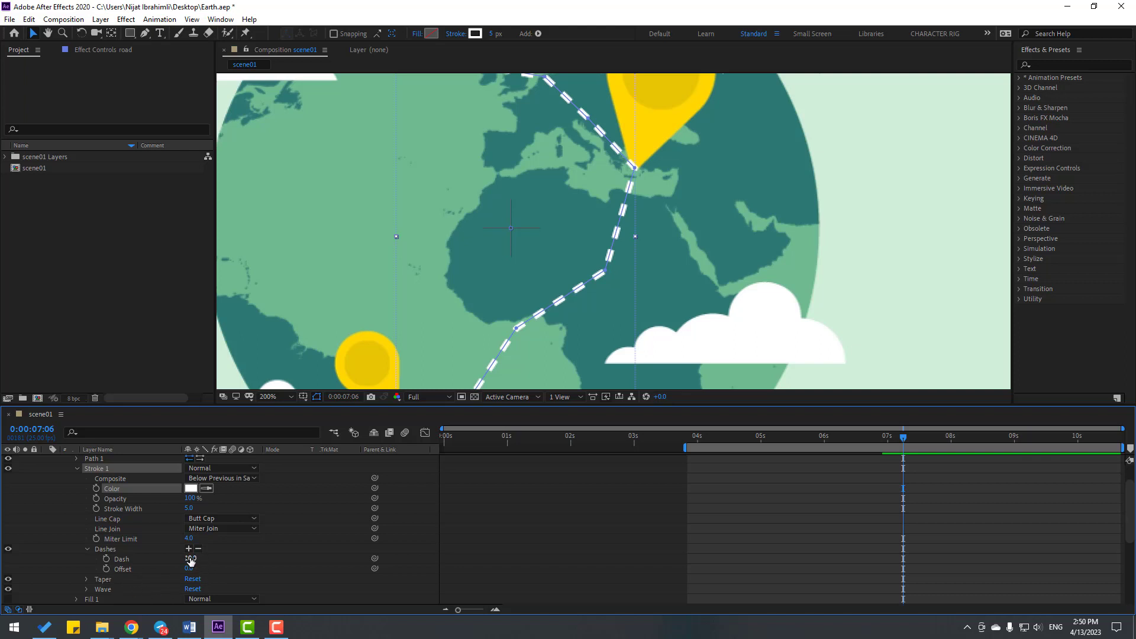
Set the Dash value of the road layer's Stroke 1 to 15
left_click_drag(190, 560, 196, 564)
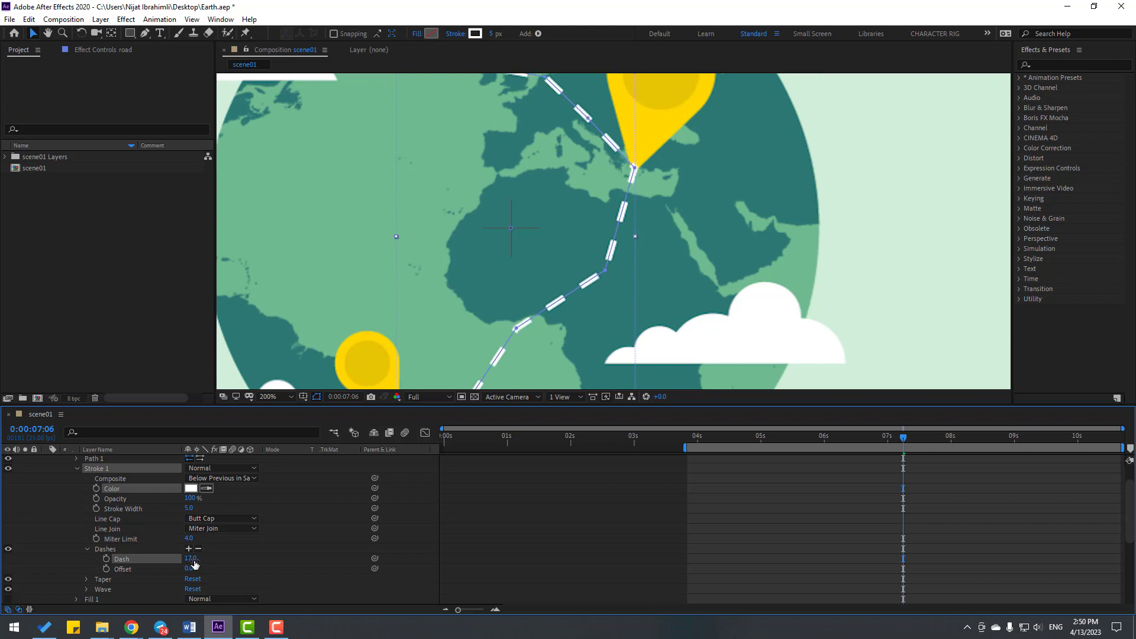
left_click(195, 563)
type("15")
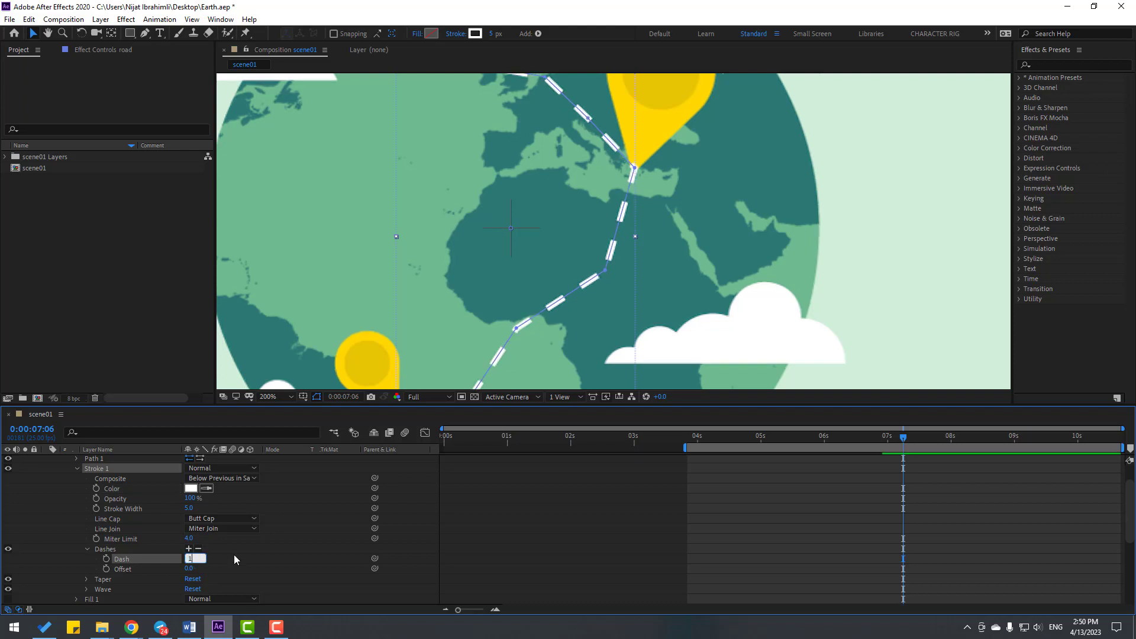
key("Return")
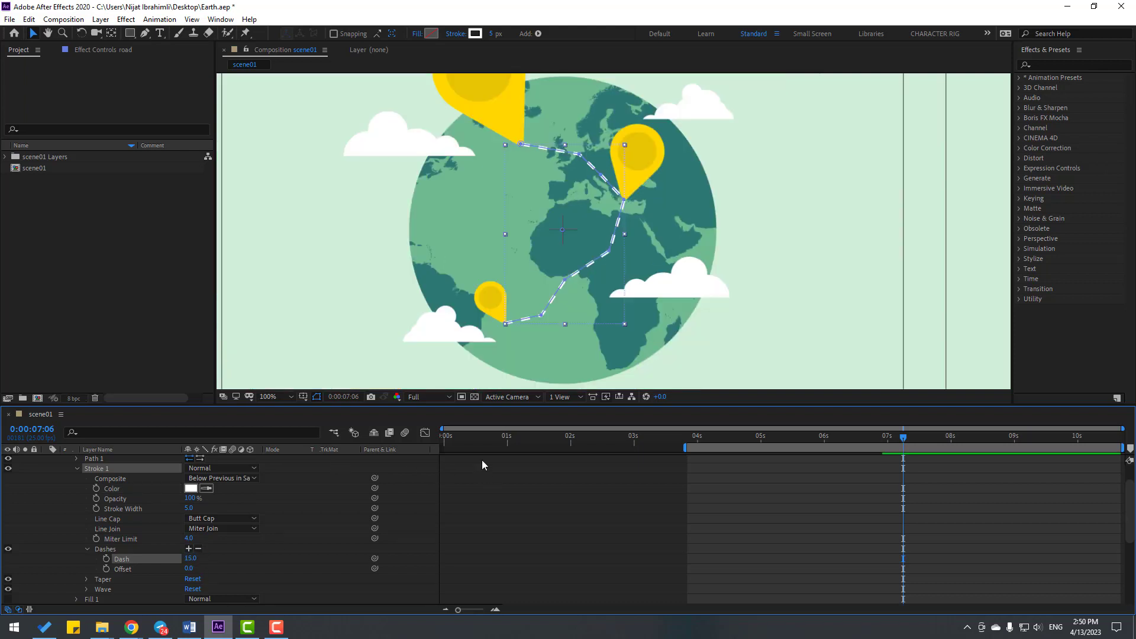
Keyframe the road's dash Offset from 0 at 0:00:03:21 to 100 at 0:00:06:21 and preview the dash movement
scroll(754, 543, "up", 3)
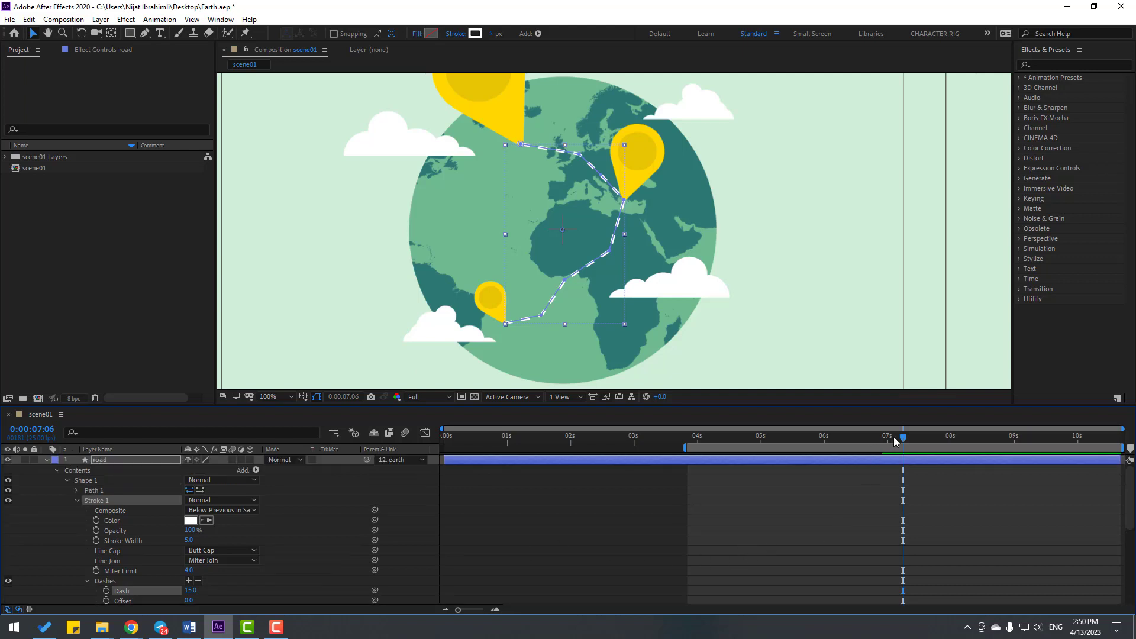
mouse_move(895, 441)
left_mouse_down()
mouse_move(685, 452)
mouse_move(886, 444)
left_mouse_up()
left_click(93, 604)
left_click(107, 601)
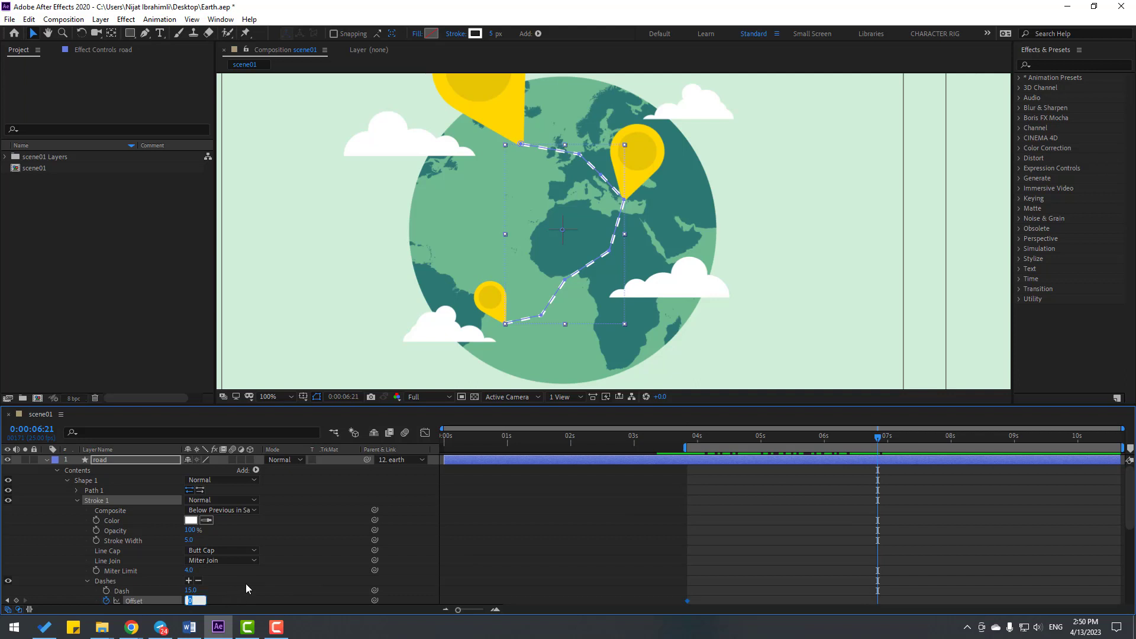
type("100")
key("Return")
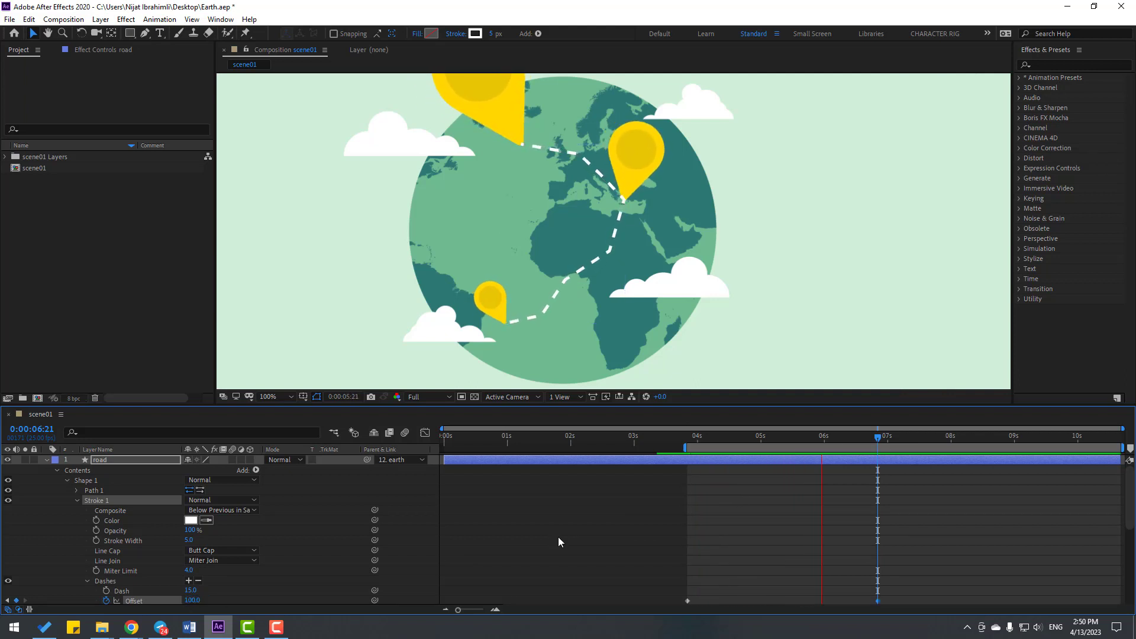
key("space")
Set the dash Offset keyframe at 0:00:06:21 to -100 and preview the reversed dash movement
left_click(188, 601)
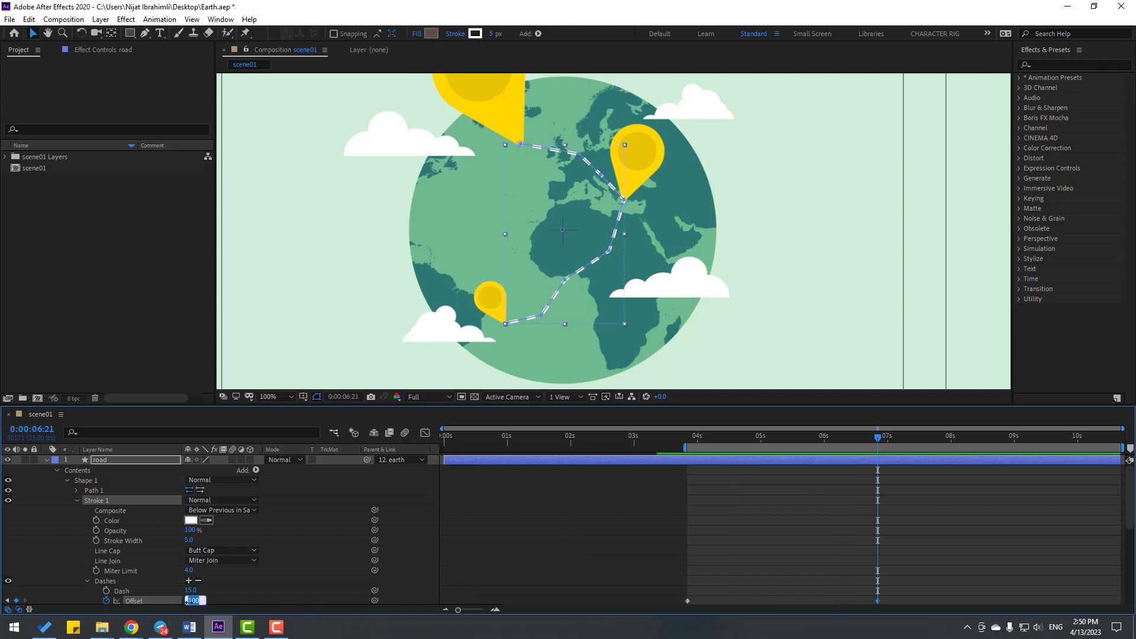
type("-100")
key("Return")
key("space")
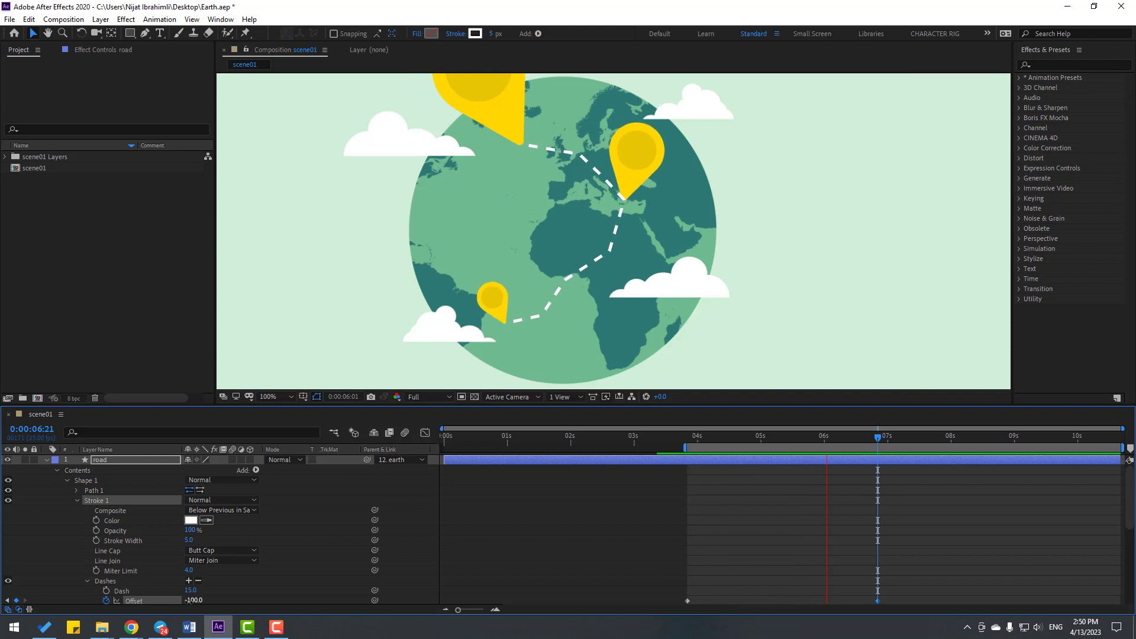
key("space")
Add Trim Paths to the road layer and expand its properties
left_click(48, 461)
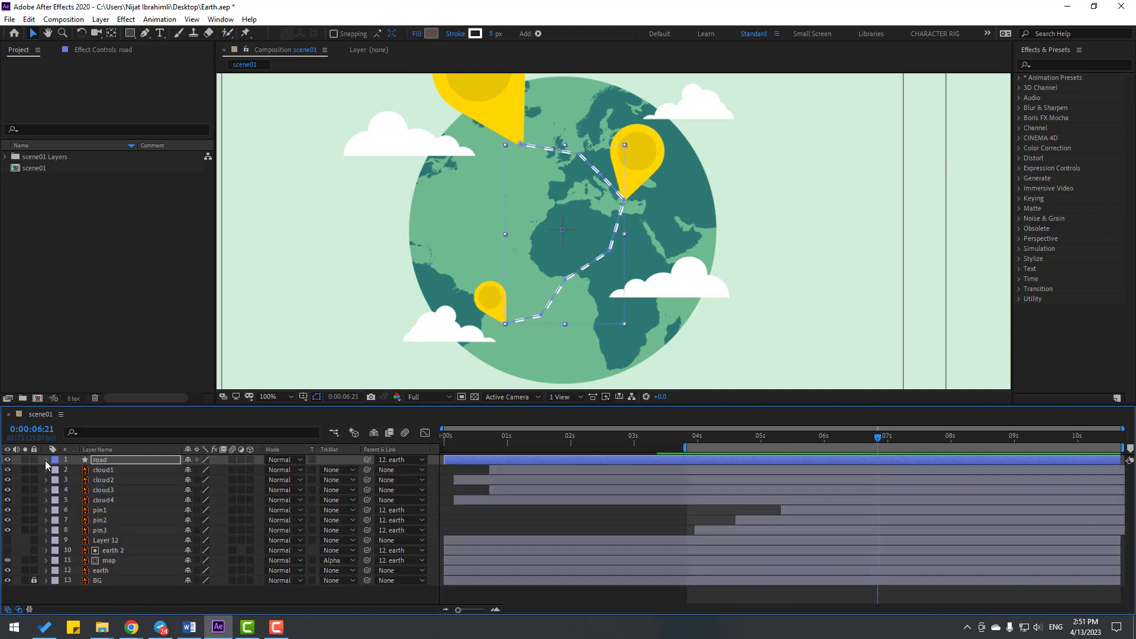
left_click(538, 33)
left_click(591, 231)
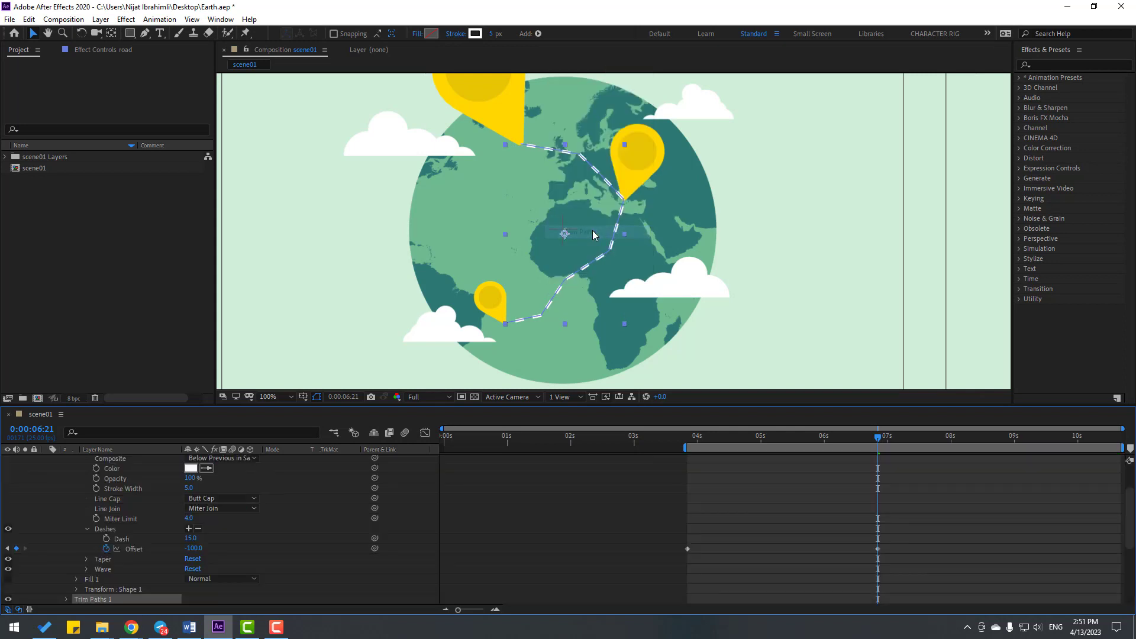
scroll(283, 516, "up", 2)
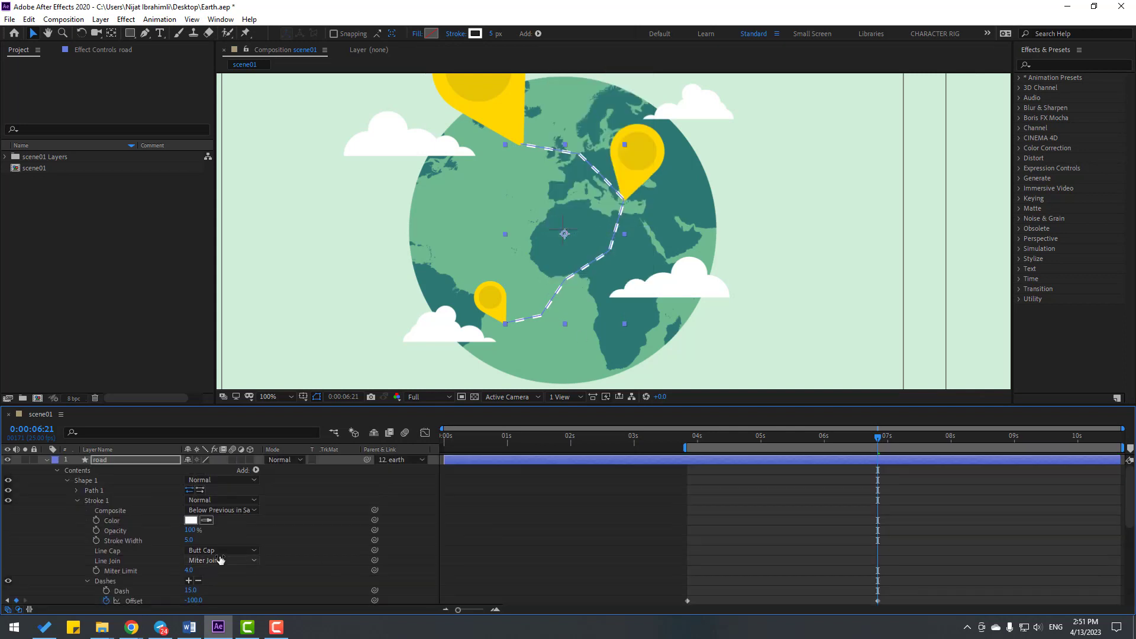
left_click(77, 502)
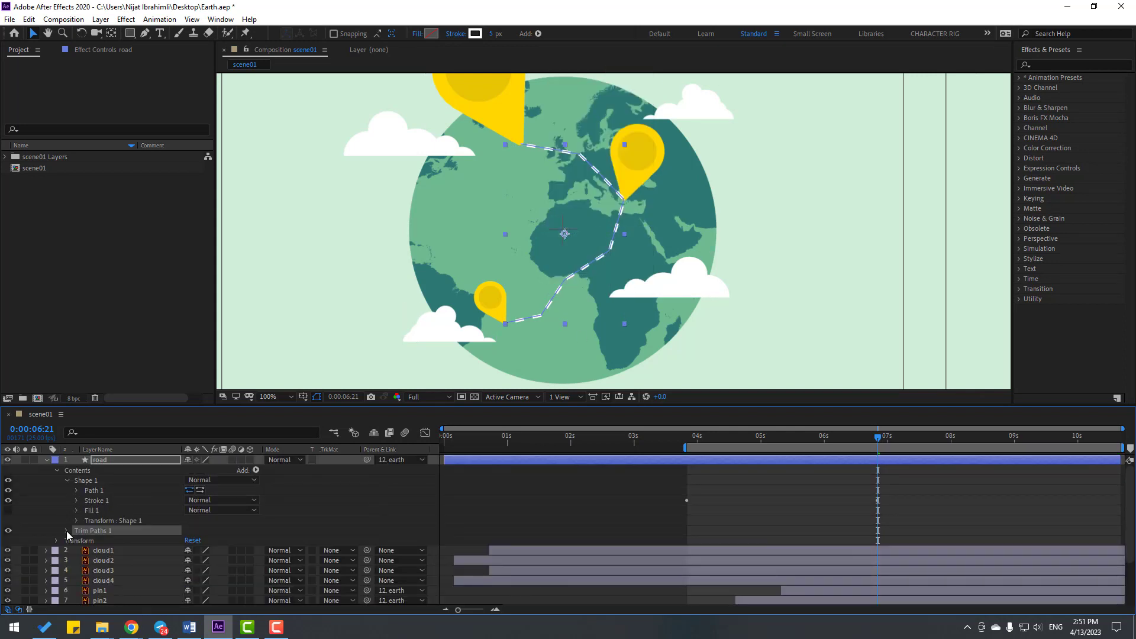
left_click(66, 530)
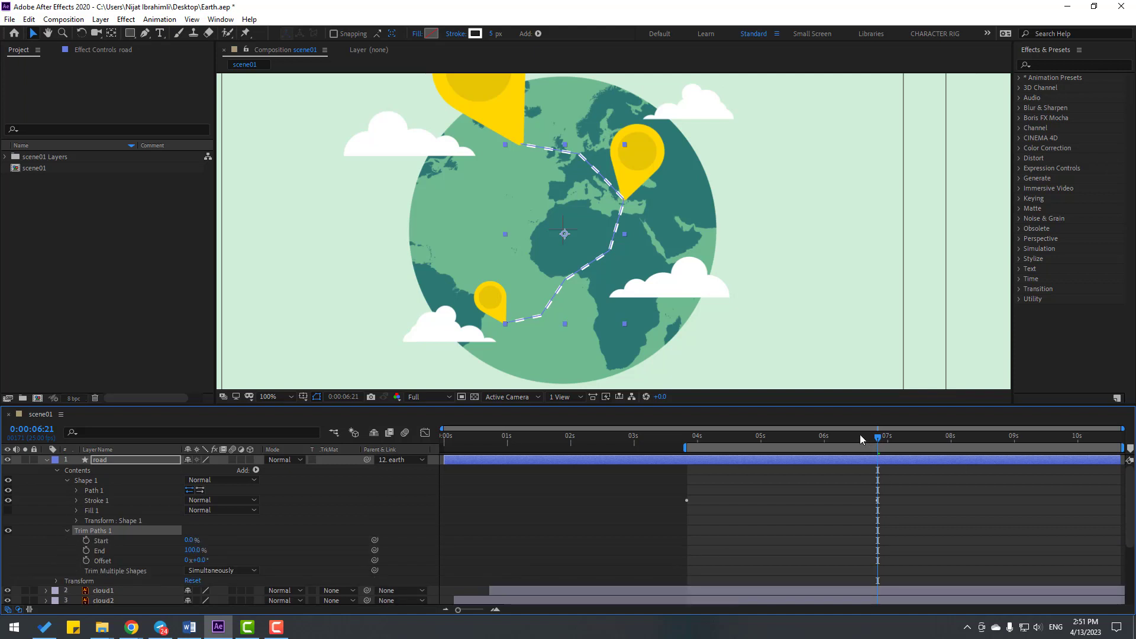
Keyframe the Trim Paths End of the road from 0% at 0:00:03:21 to 100% at 0:00:06:21
left_click_drag(860, 434, 681, 441)
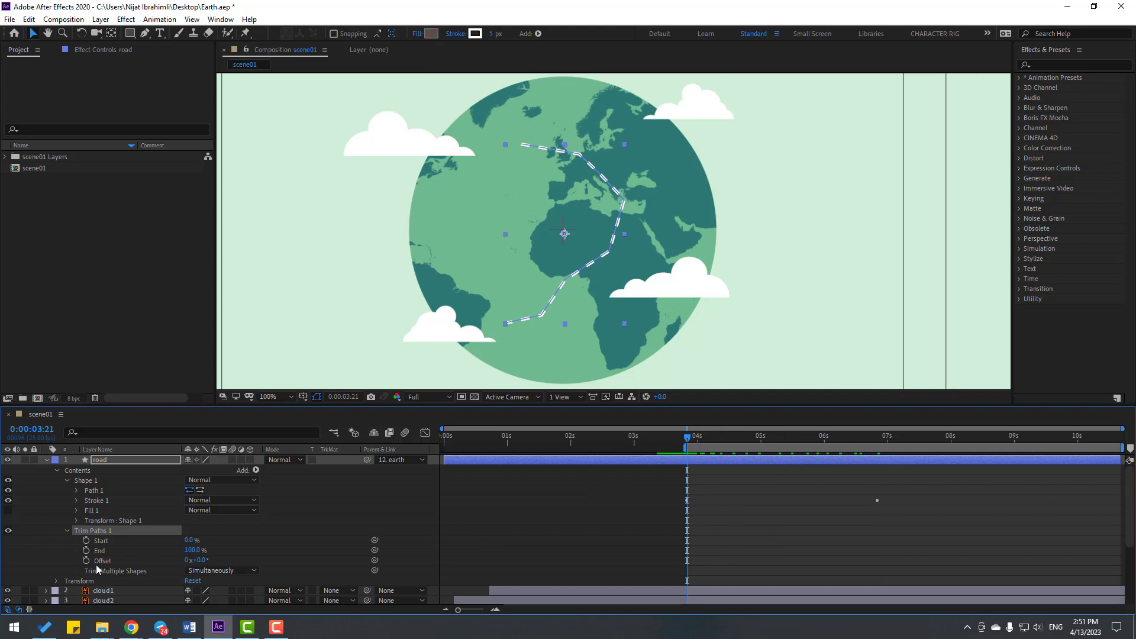
left_click(87, 551)
left_click_drag(191, 550, 143, 551)
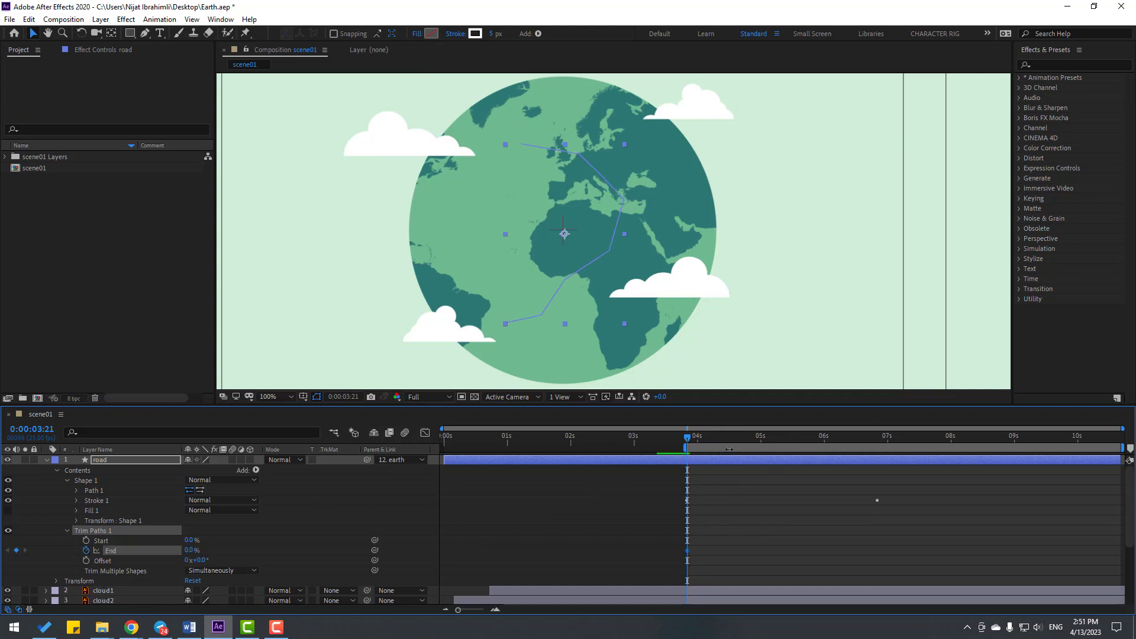
left_click_drag(729, 449, 863, 445)
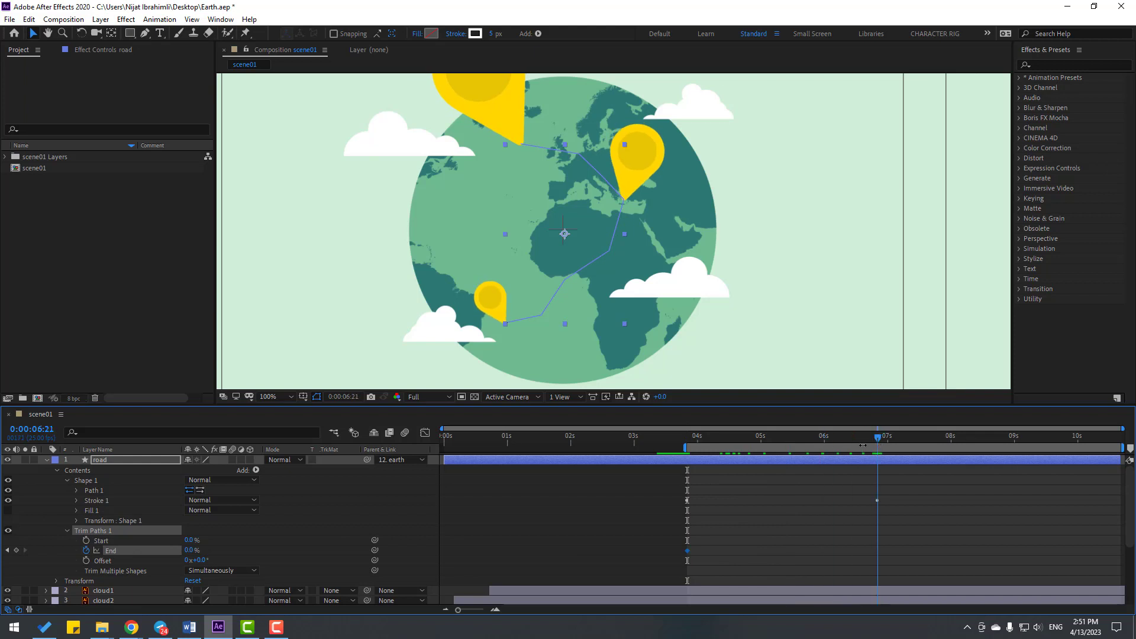
left_click(191, 551)
key("Return")
Apply Easy Ease to both Trim Paths End keyframes and preview the road drawing on
left_click_drag(917, 542, 681, 559)
right_click(687, 551)
mouse_move(698, 546)
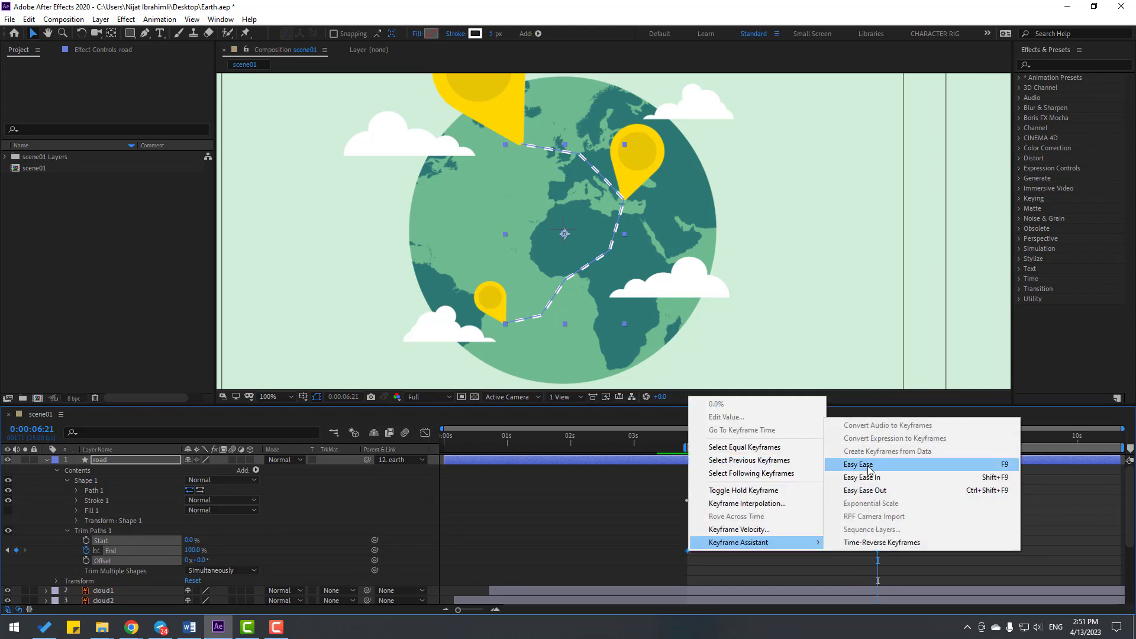
left_click(852, 461)
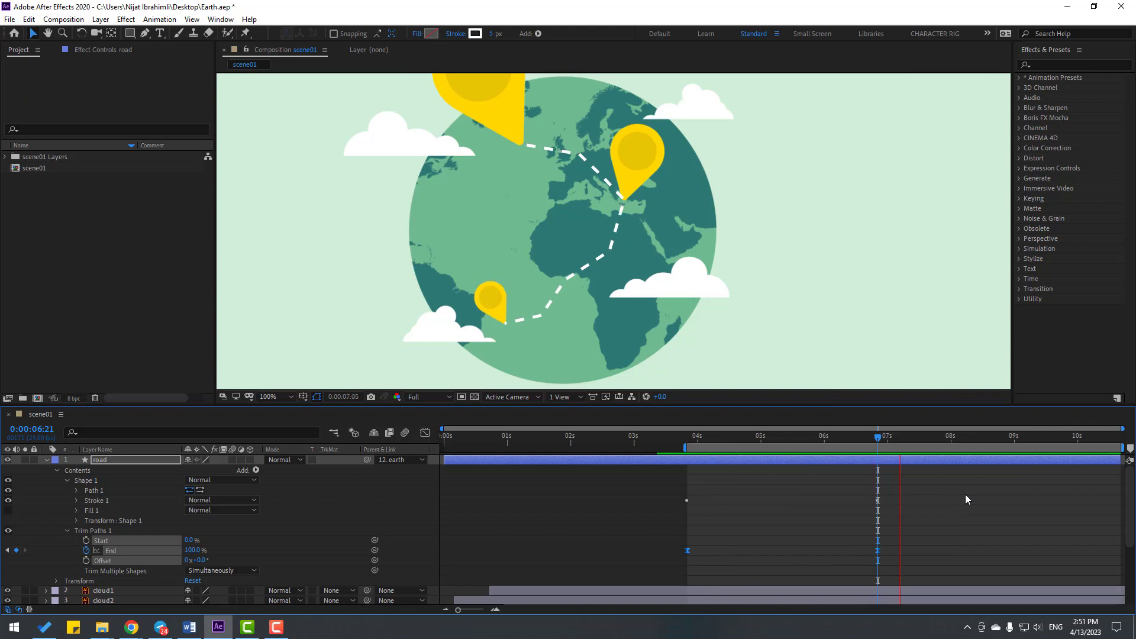
left_click(879, 440)
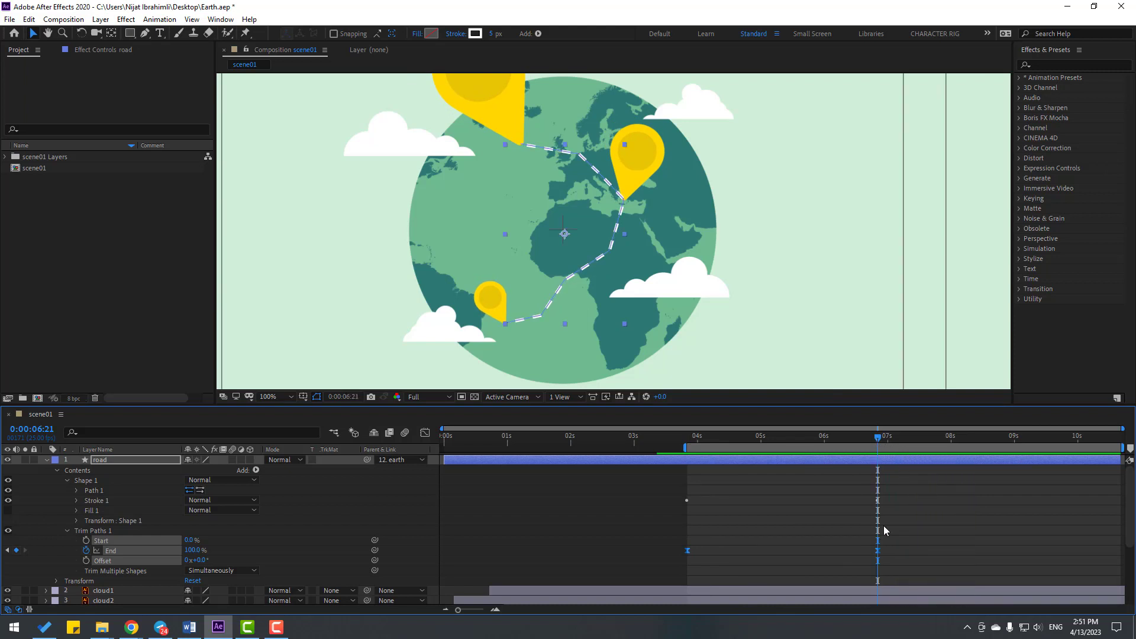
Show only the road layer's keyframed properties and move the last dash Offset keyframe to 0:00:10:15, then preview
left_click(96, 462)
key("u")
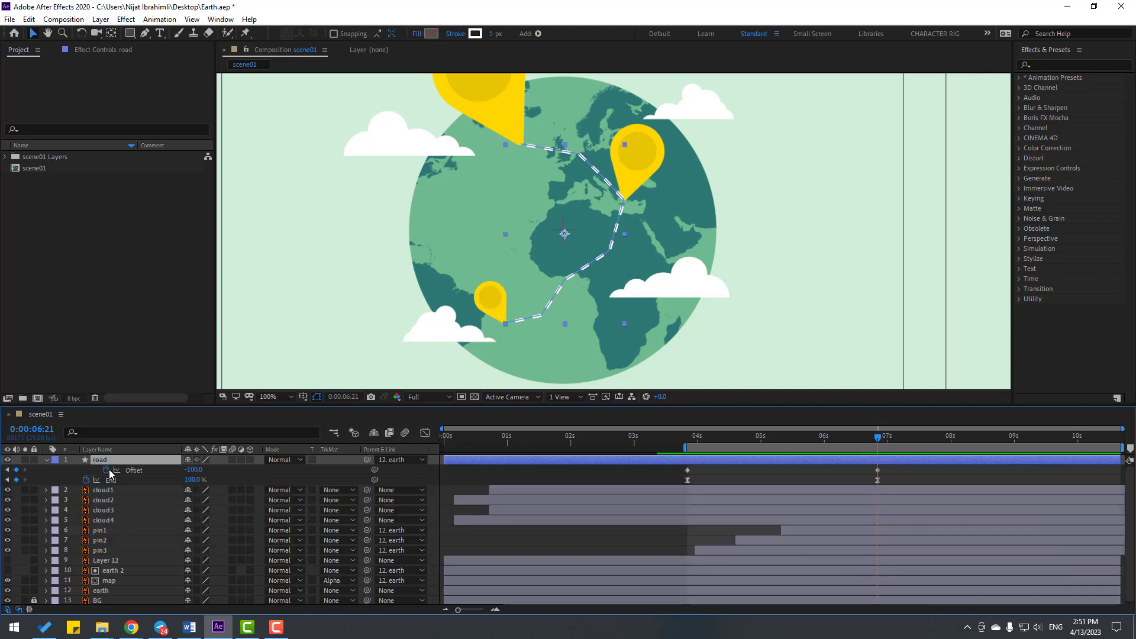
left_click(878, 470)
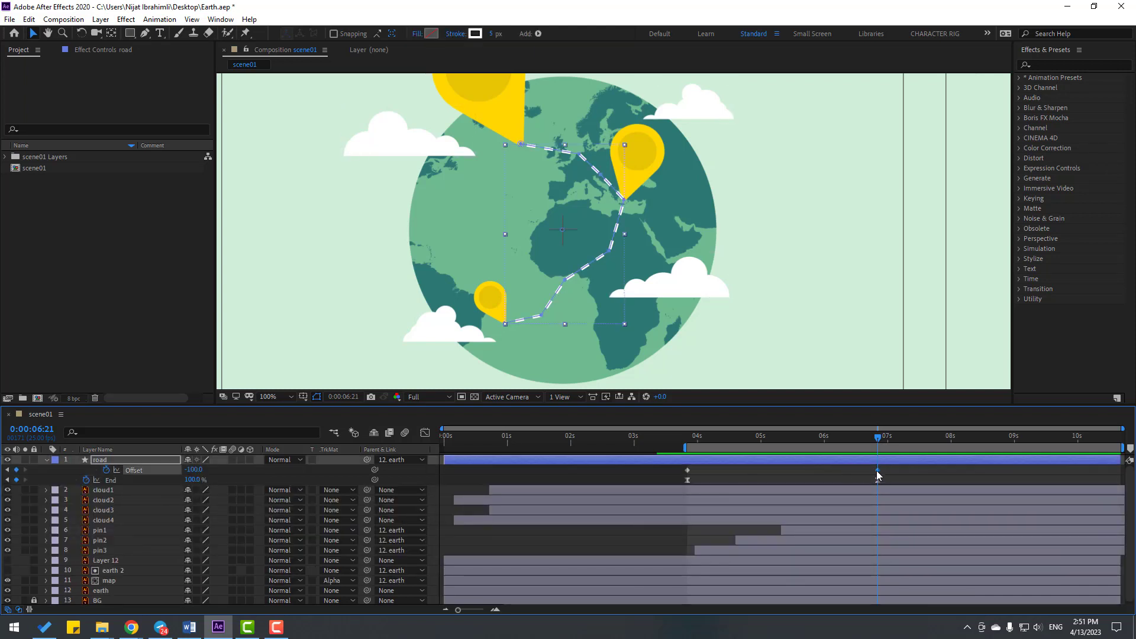
left_click_drag(877, 470, 1044, 471)
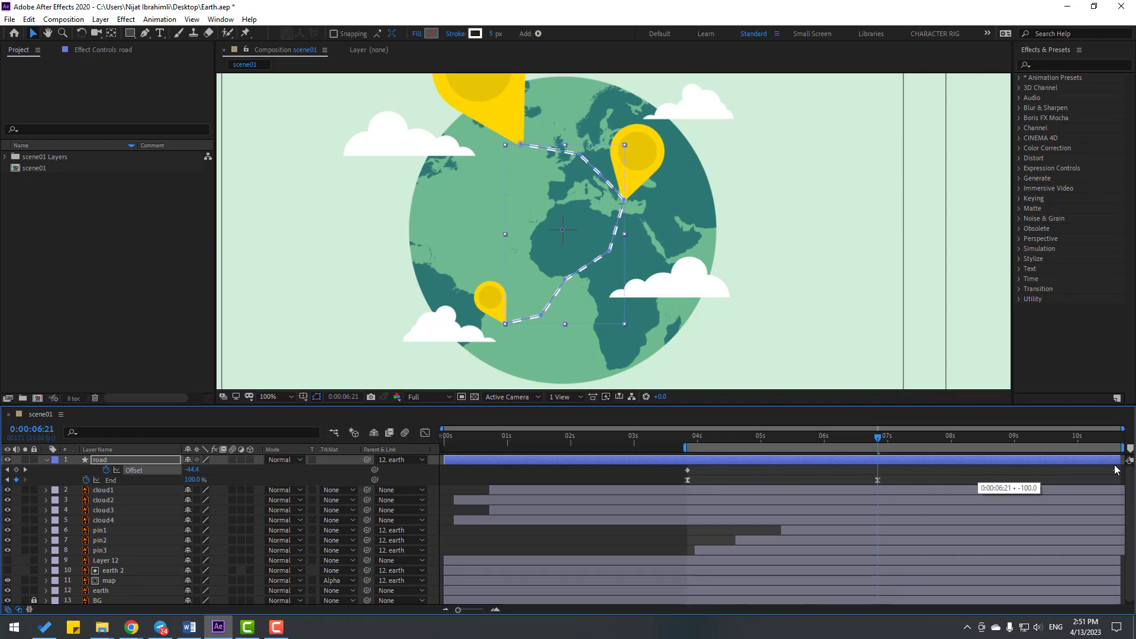
left_click_drag(1115, 470, 1116, 469)
key("space")
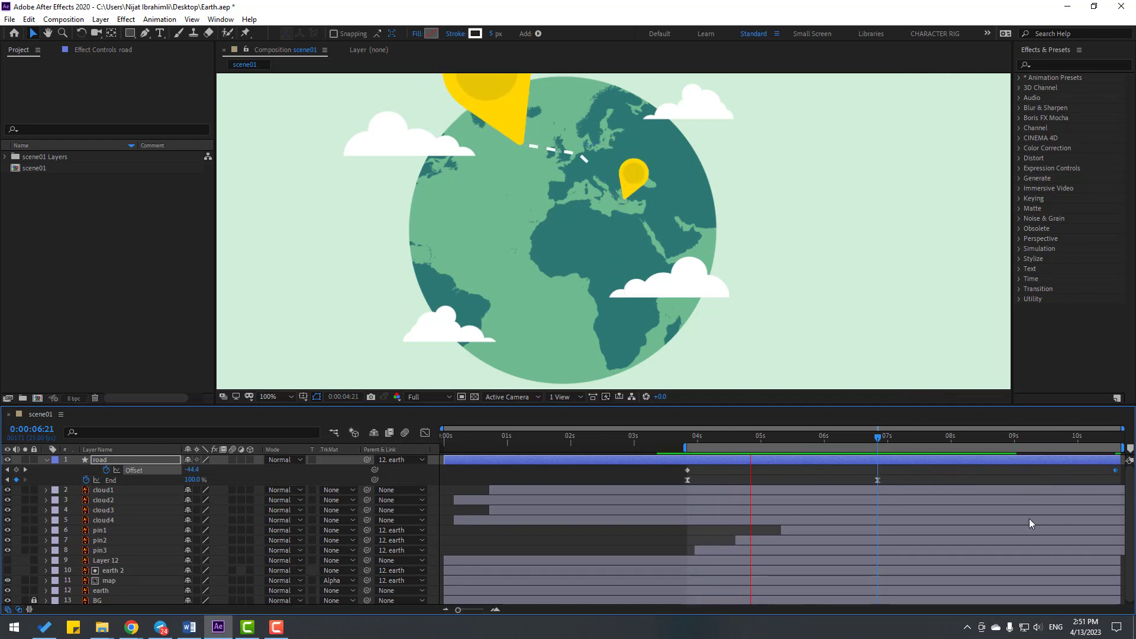
Set the dash Offset keyframe at 0:00:10:15 to -300 and preview the faster dash movement
left_click(1080, 439)
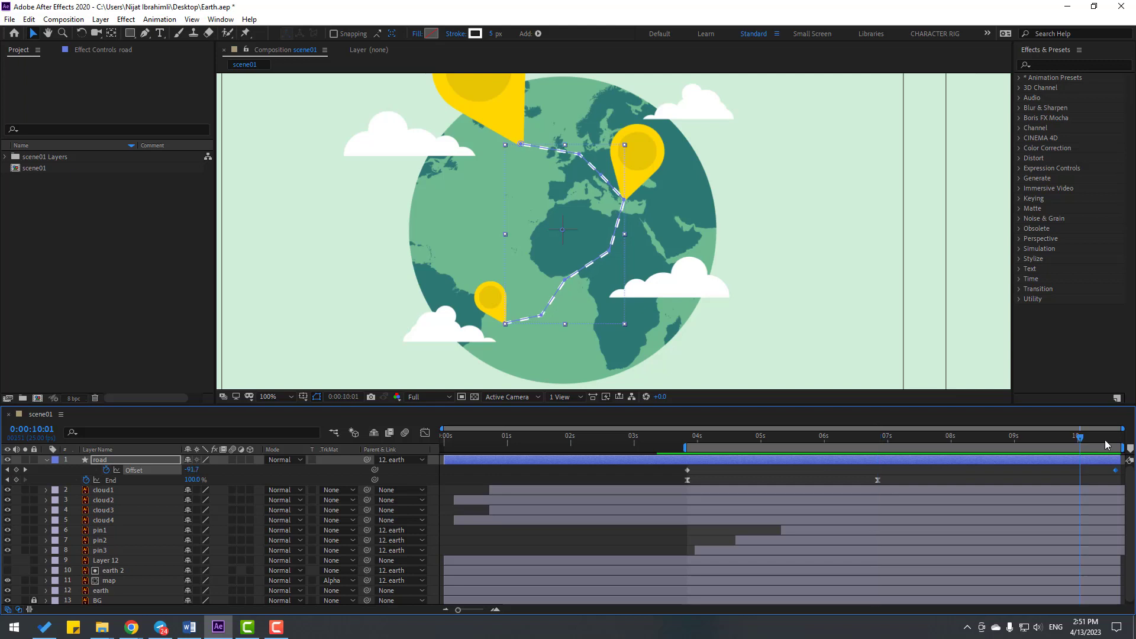
left_click_drag(1105, 444, 1117, 445)
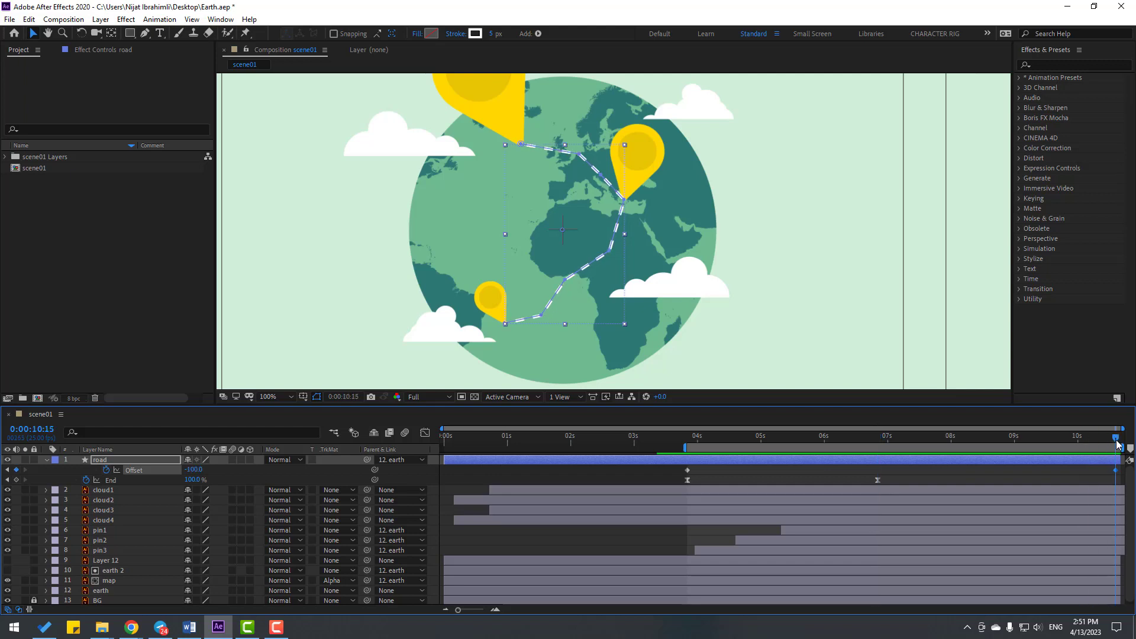
left_click(190, 471)
type("-300")
key("Return")
key("space")
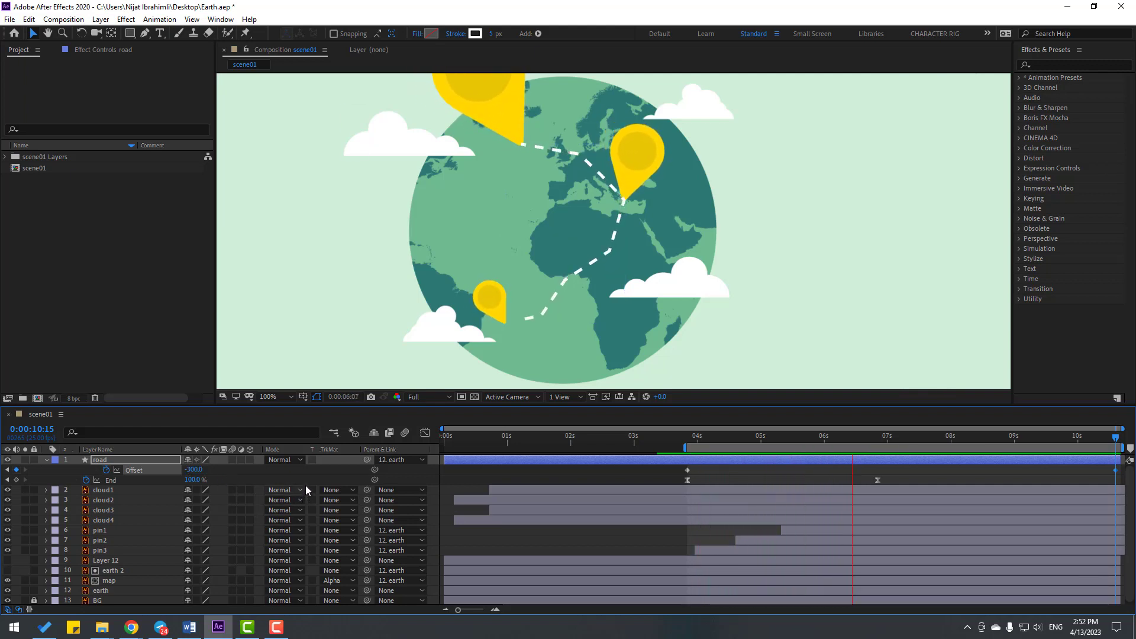
key("space")
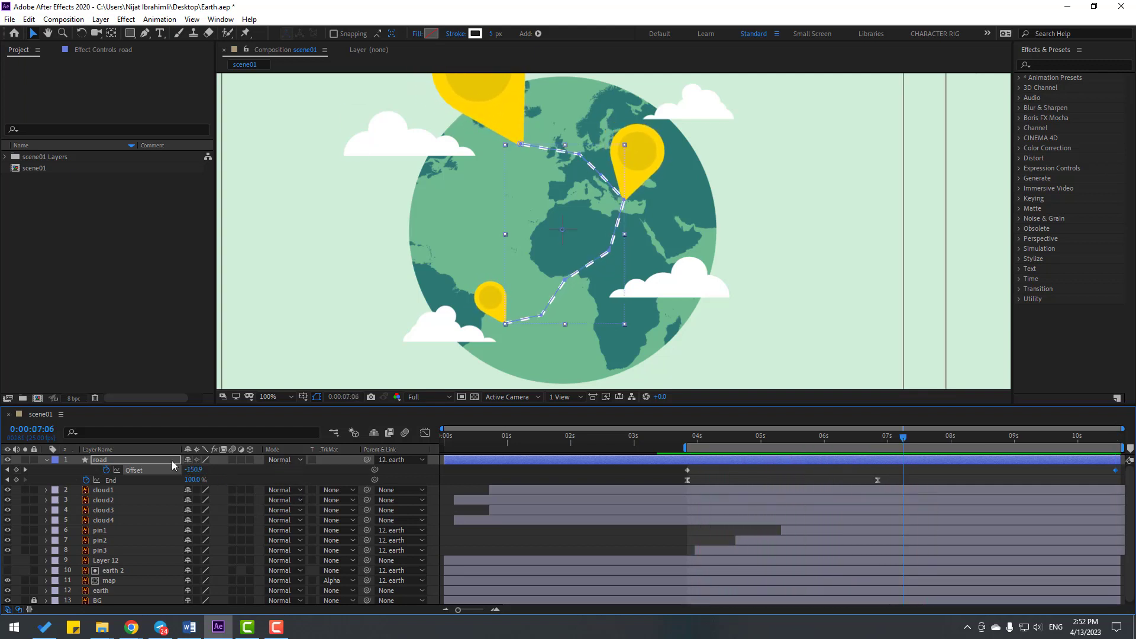
Collapse the road layer, move it directly below pin3 in the layer stack, and preview the scene
left_click(46, 459)
left_click_drag(108, 460, 132, 537)
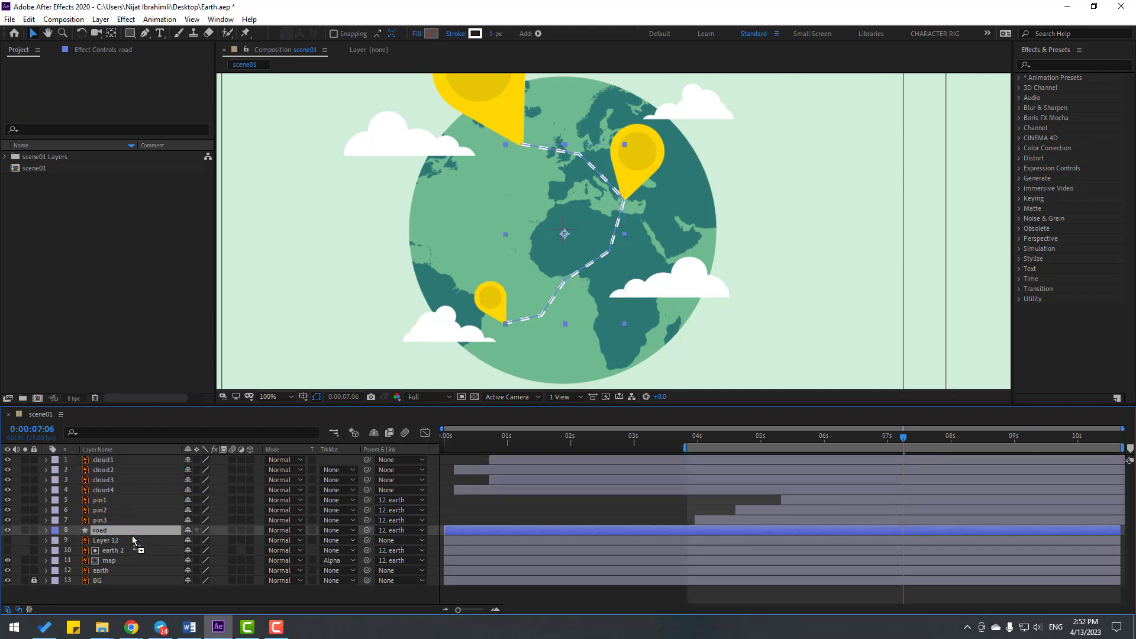
key("space")
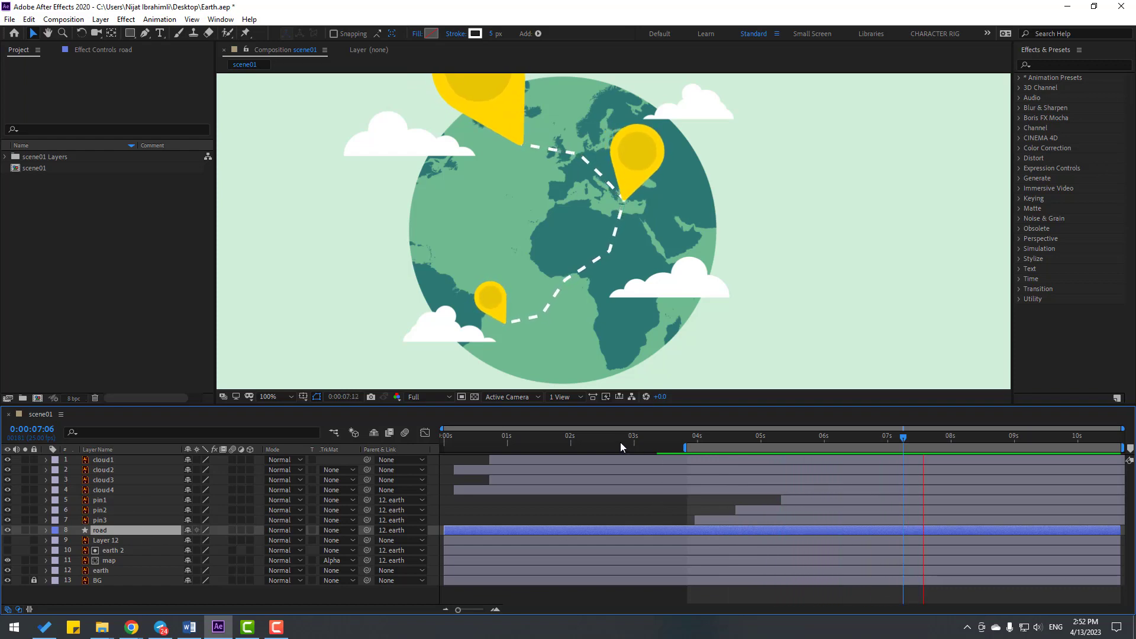
Delay the pin1 layer in the timeline so that it starts at about 5.5 seconds
left_click_drag(550, 443, 859, 444)
left_click(489, 293)
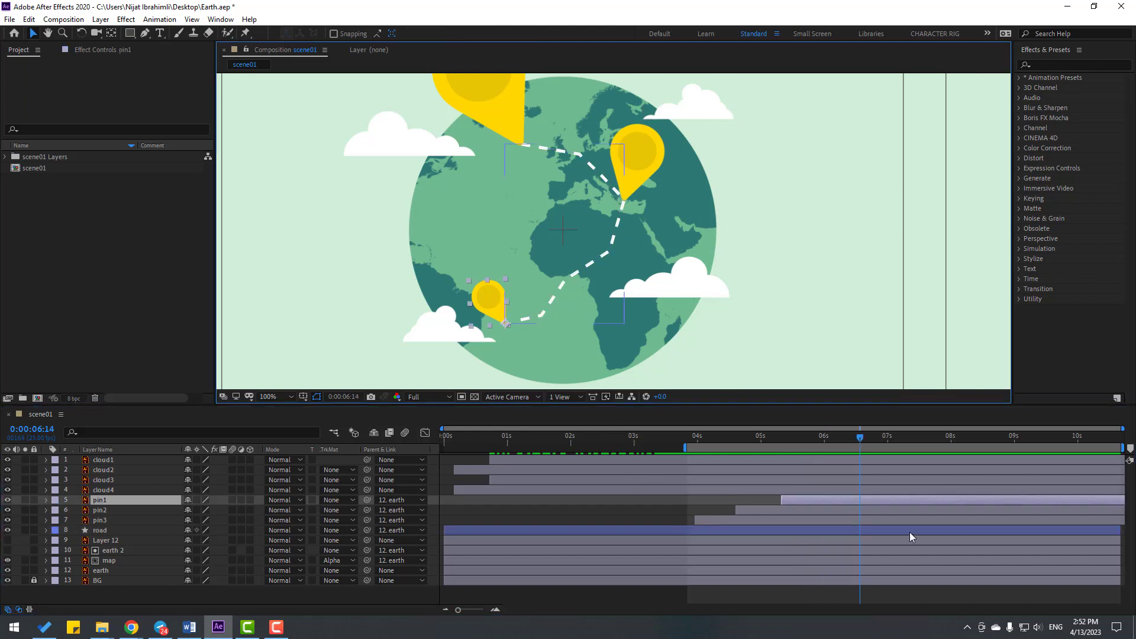
left_click_drag(833, 498, 850, 498)
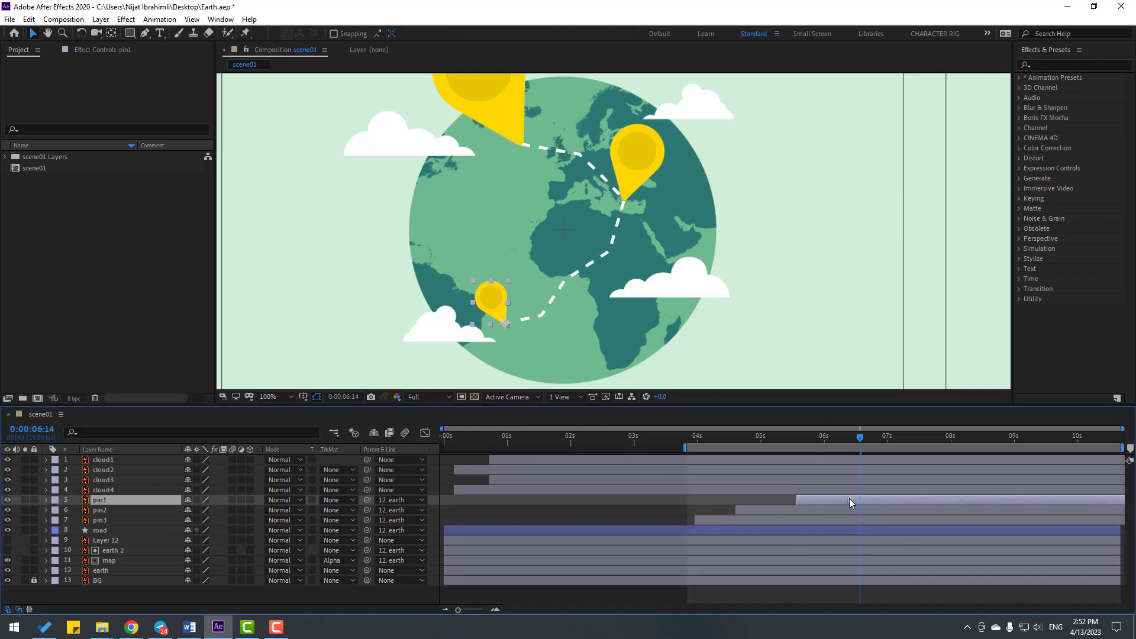
Delay the pin2 layer to start at about 4.9 seconds and the pin1 layer to start at about 6.5 seconds
left_click(728, 438)
left_click_drag(736, 439, 771, 439)
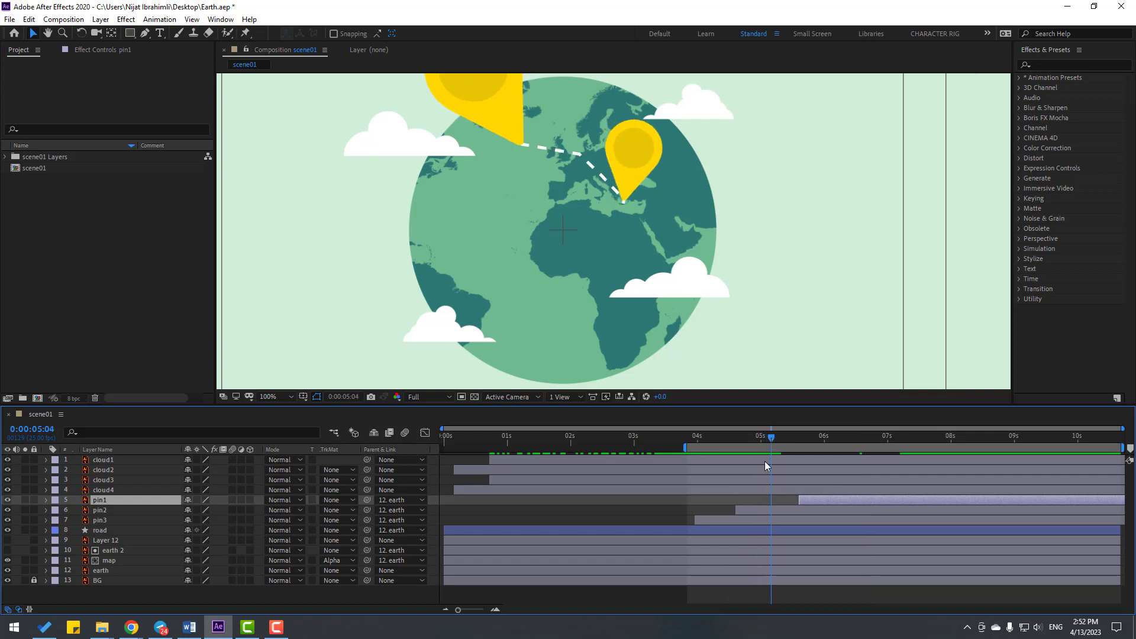
left_click_drag(754, 512, 773, 512)
left_click(742, 441)
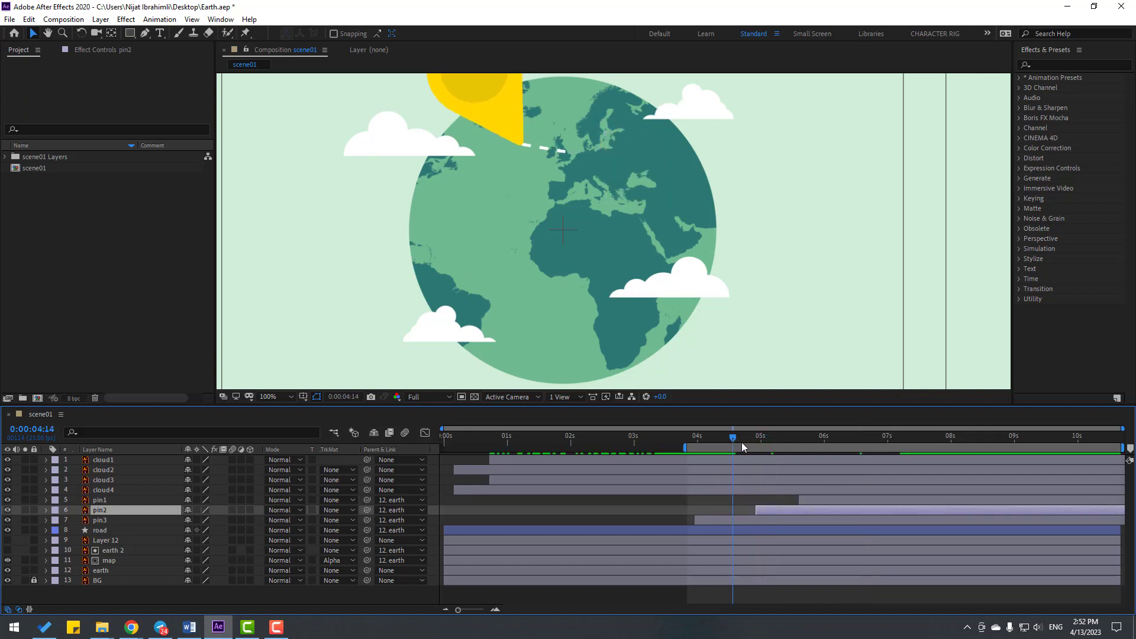
left_click_drag(741, 442, 872, 439)
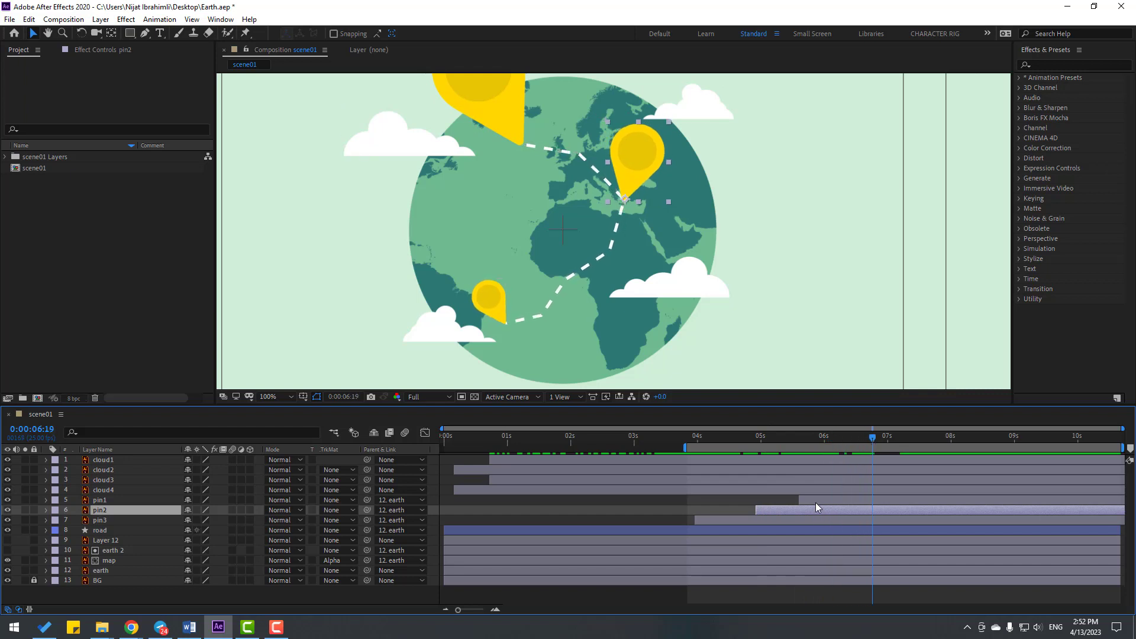
left_click_drag(815, 503, 867, 496)
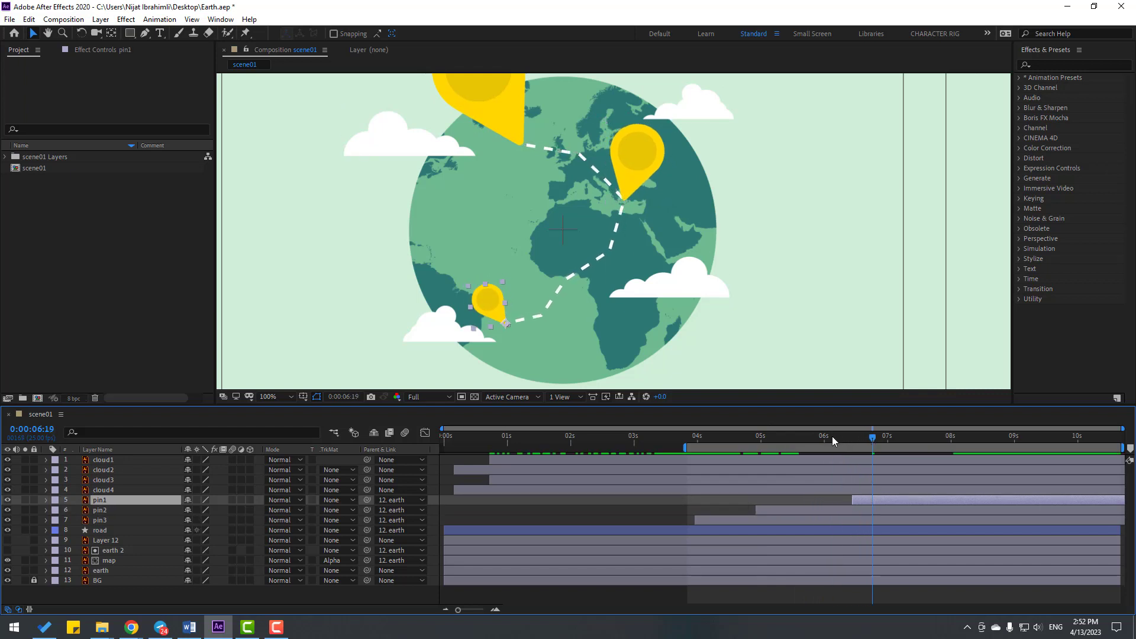
Set the work area from the start of the composition to 0:00:08:00 and fit the whole frame in the viewer
left_click_drag(832, 435, 951, 477)
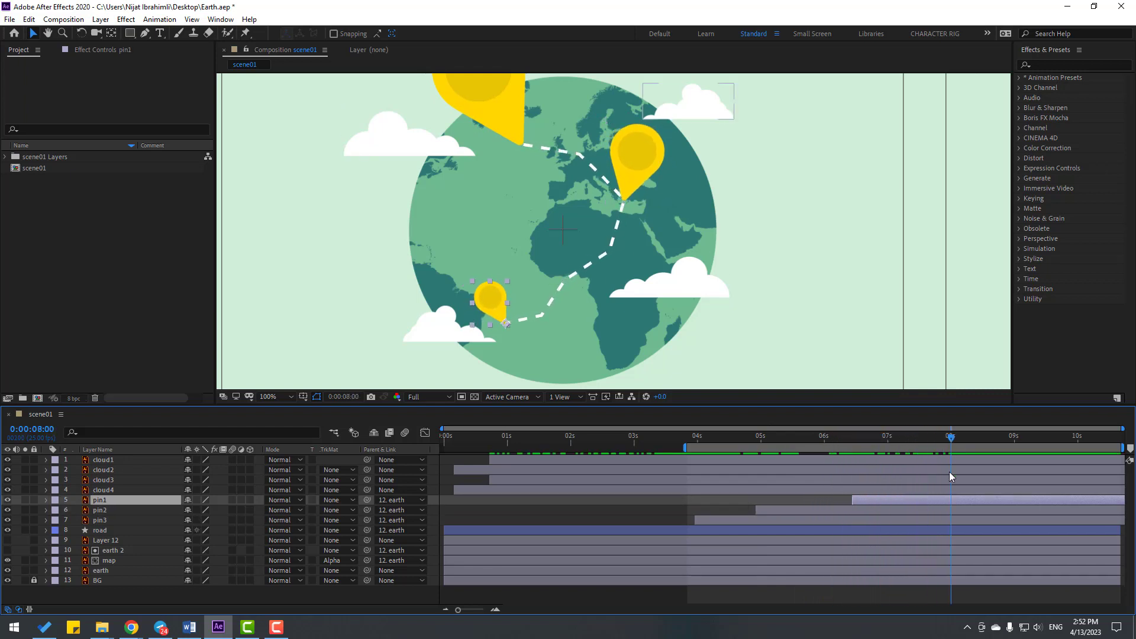
key("n")
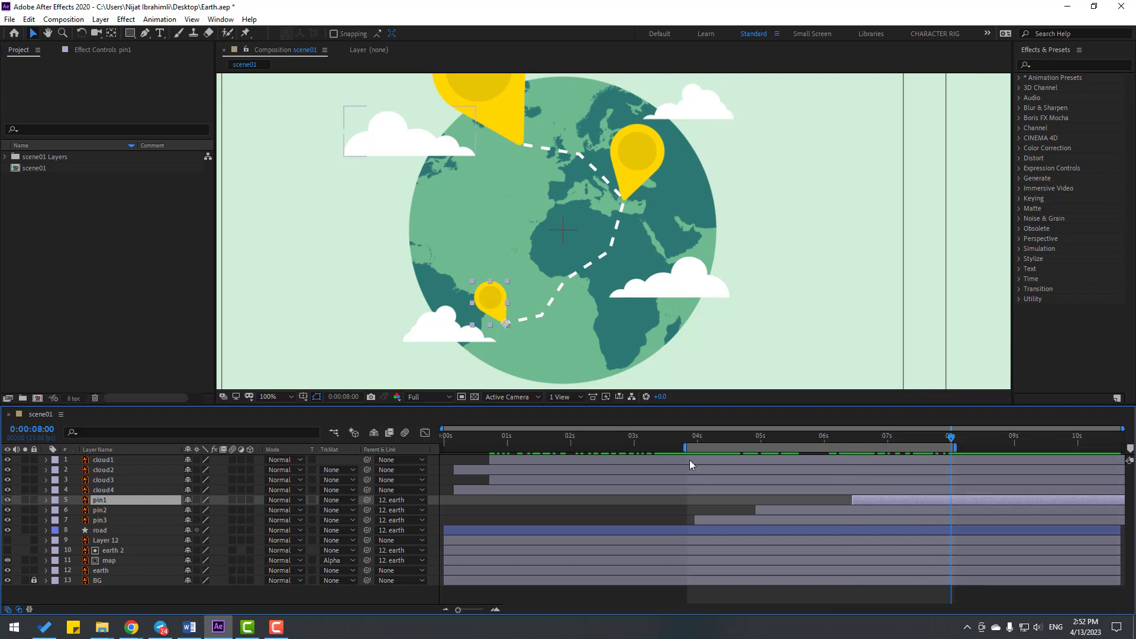
mouse_move(686, 447)
left_mouse_down()
mouse_move(444, 448)
mouse_move(697, 443)
mouse_move(570, 445)
mouse_move(581, 447)
left_mouse_up()
left_click(278, 397)
left_click(284, 449)
Shift the pin1, pin2, pin3 and road layers earlier together so that pin3 starts at about 1.8 seconds
left_click(113, 521)
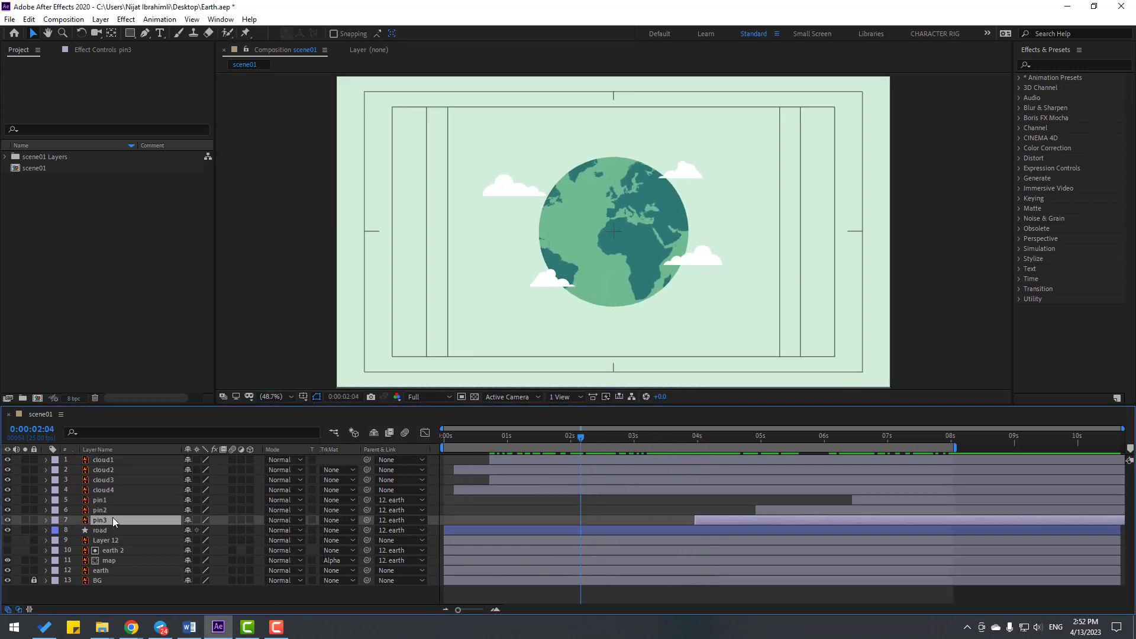
left_click(106, 510, "ctrl")
left_click(102, 500, "ctrl")
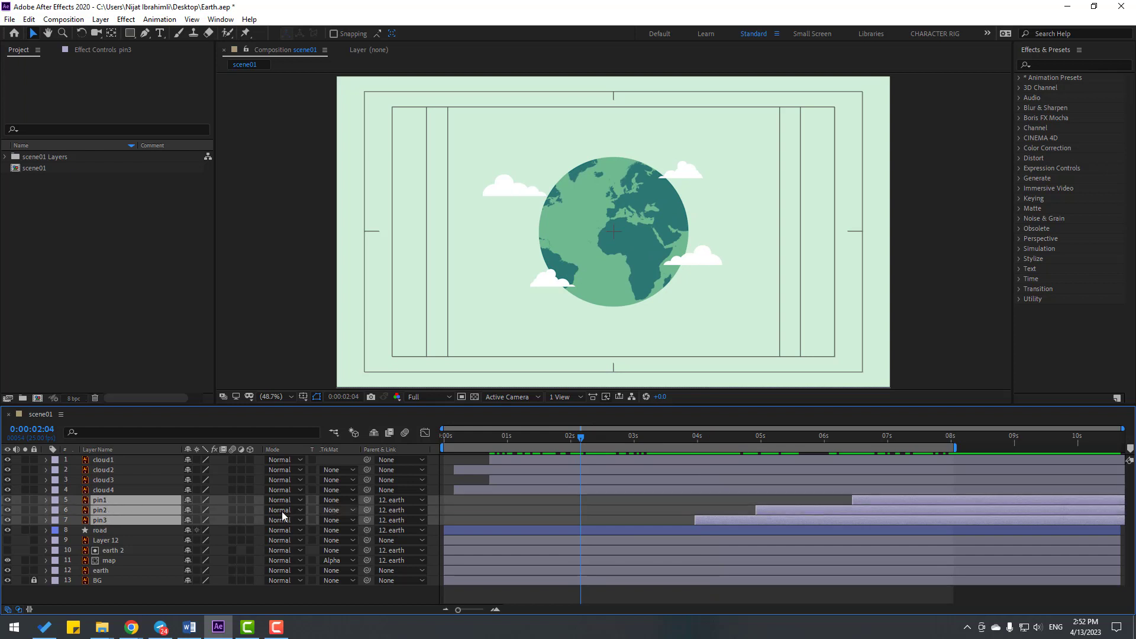
left_click(98, 531, "ctrl")
left_click_drag(577, 441, 590, 445)
left_click_drag(714, 523, 593, 513)
left_click_drag(575, 440, 589, 521)
End the work area at about 0:00:06:07 and trim the composition to it
left_click_drag(540, 443, 847, 446)
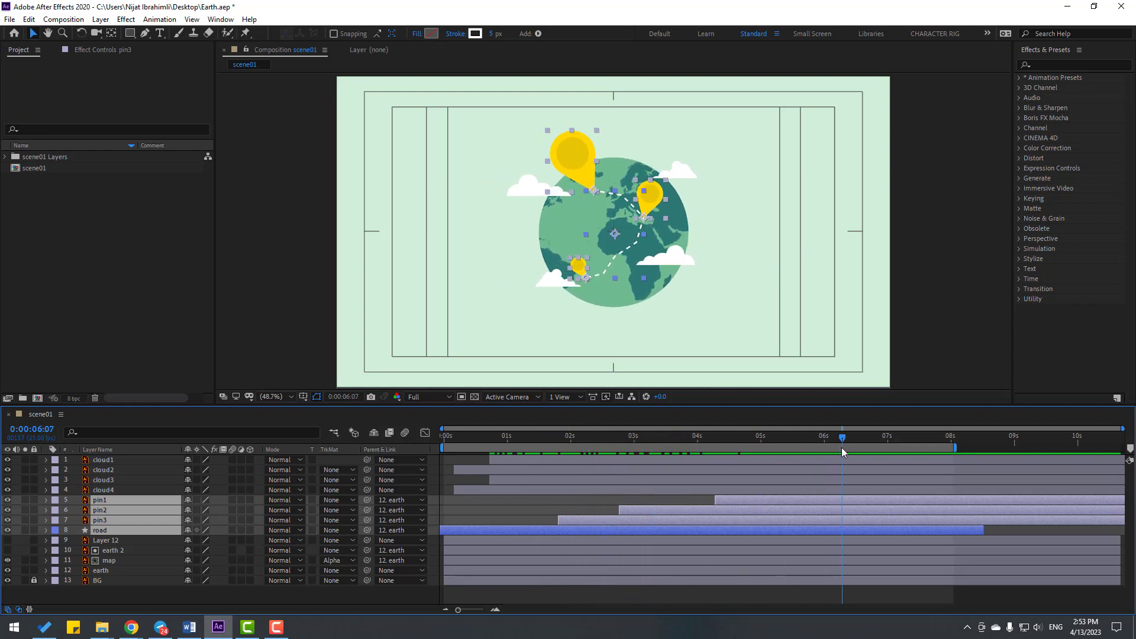
right_click(828, 448)
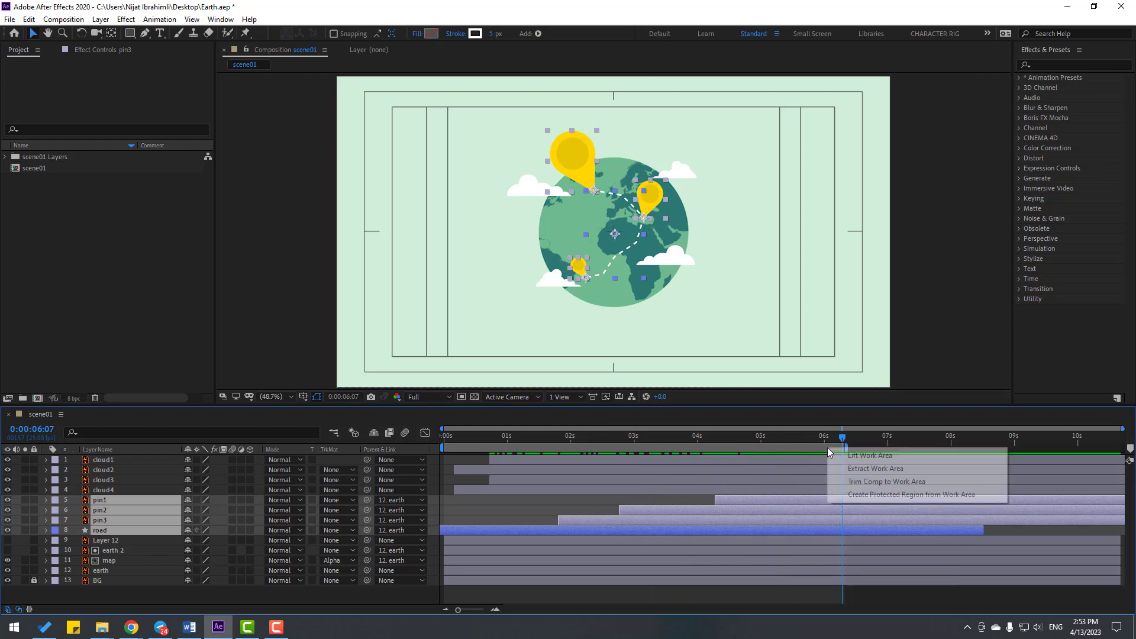
right_click(802, 448)
left_click(885, 481)
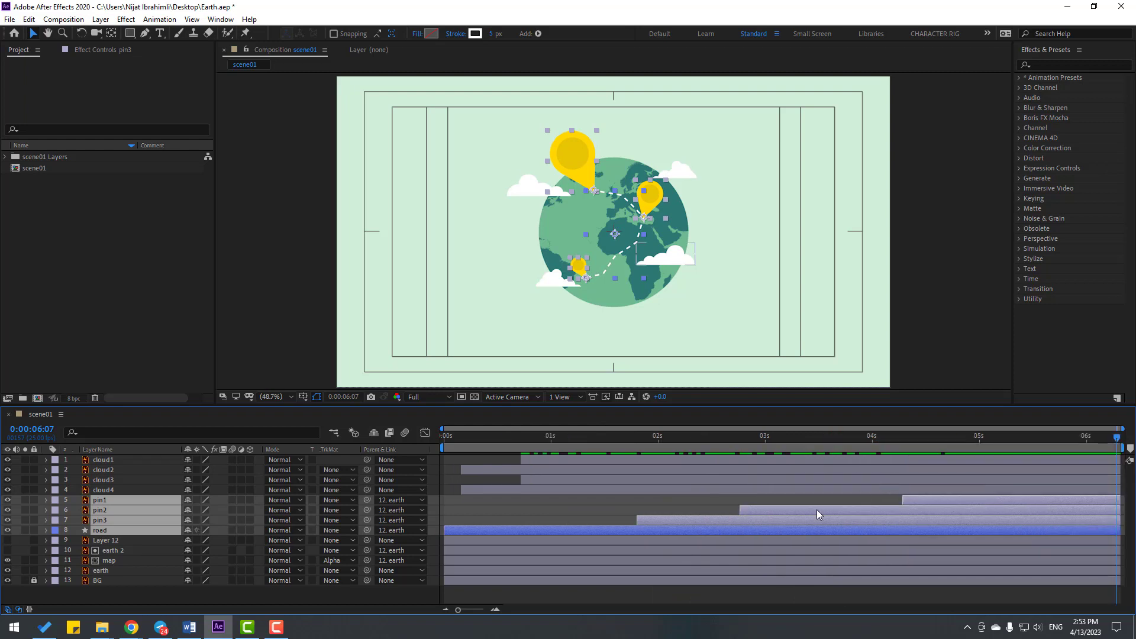
Enable motion blur for all layers except BG and for the composition, and preview the scene from the start
left_click(613, 497)
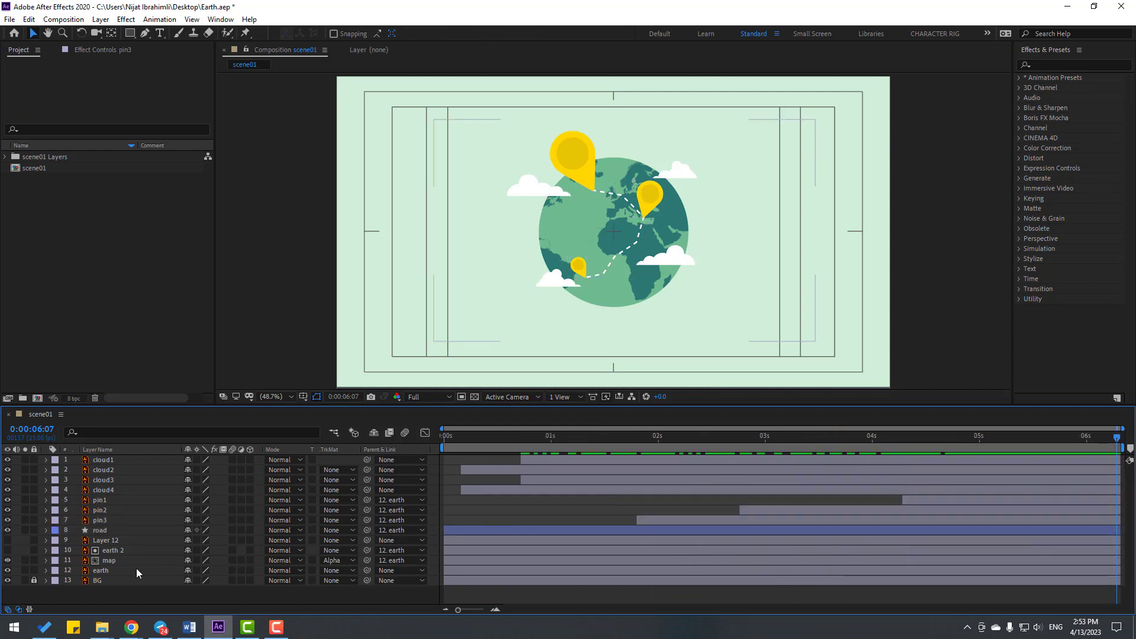
left_click_drag(94, 589, 118, 425)
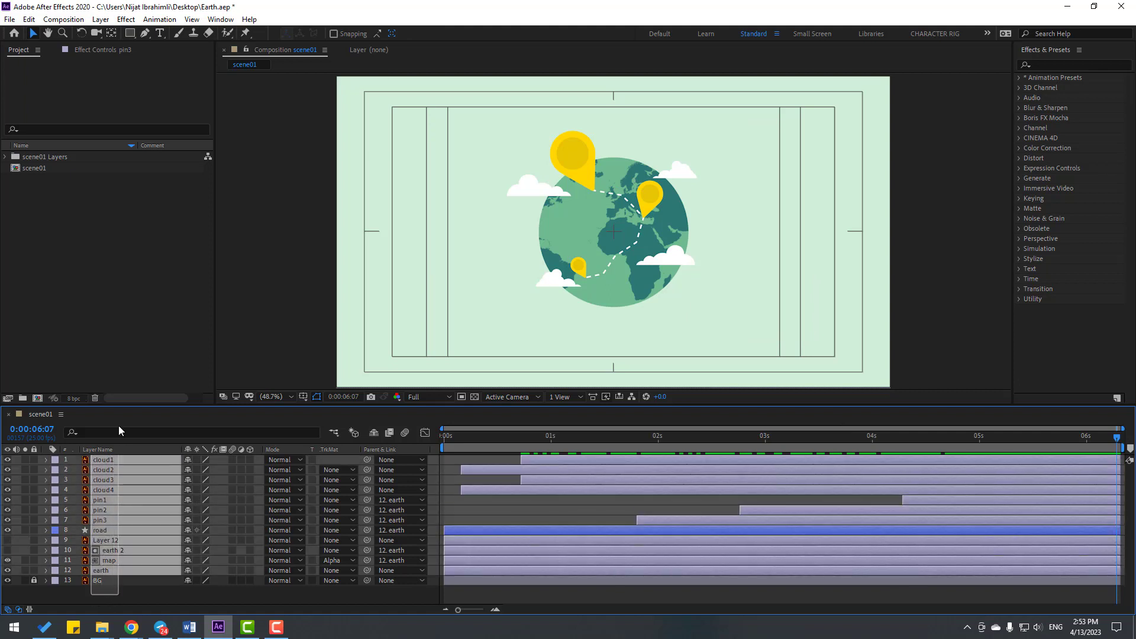
left_click(231, 460)
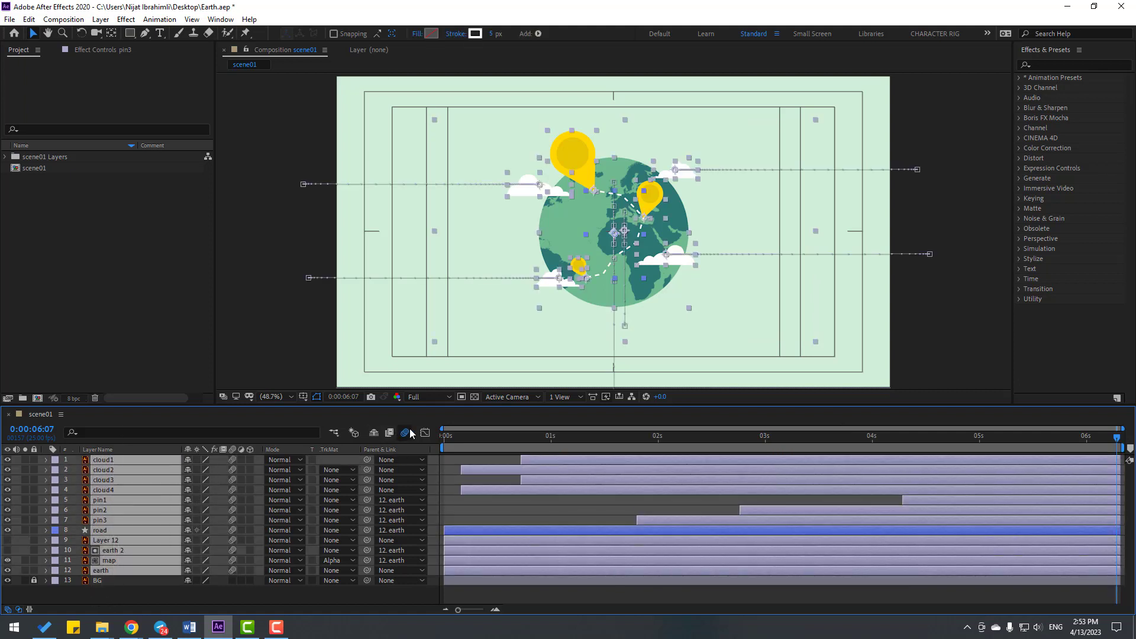
left_click_drag(490, 448, 431, 448)
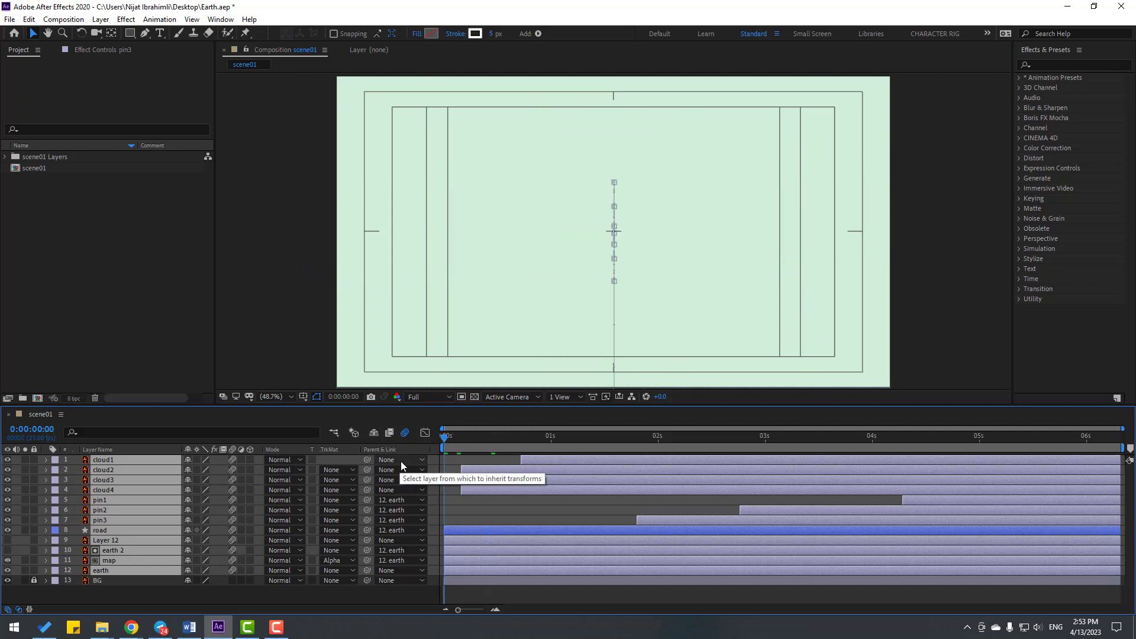
key("space")
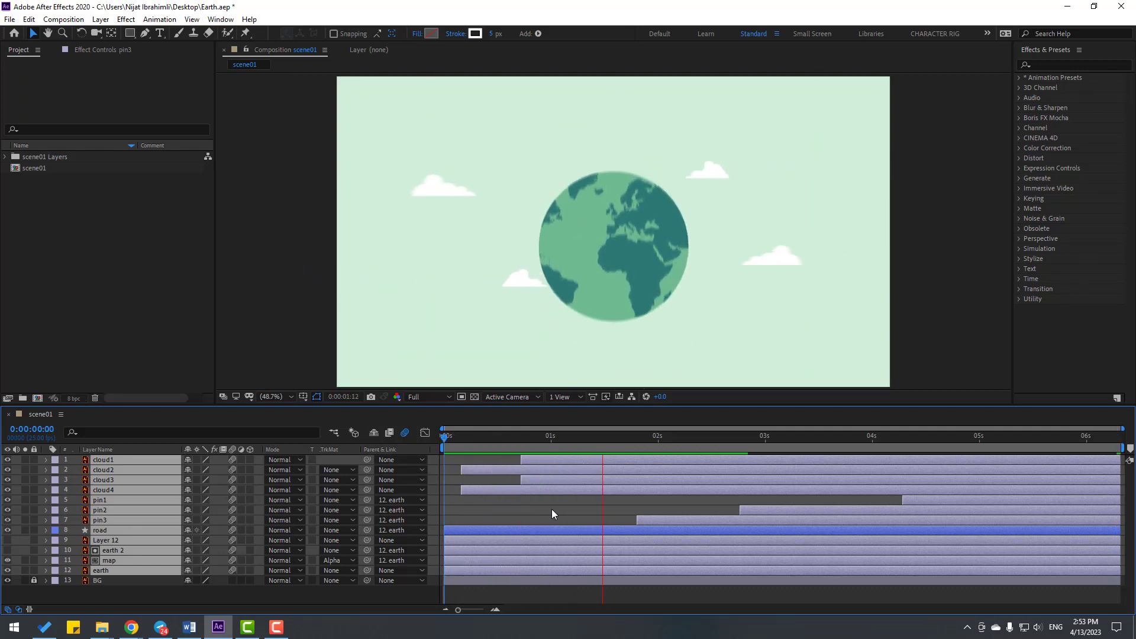